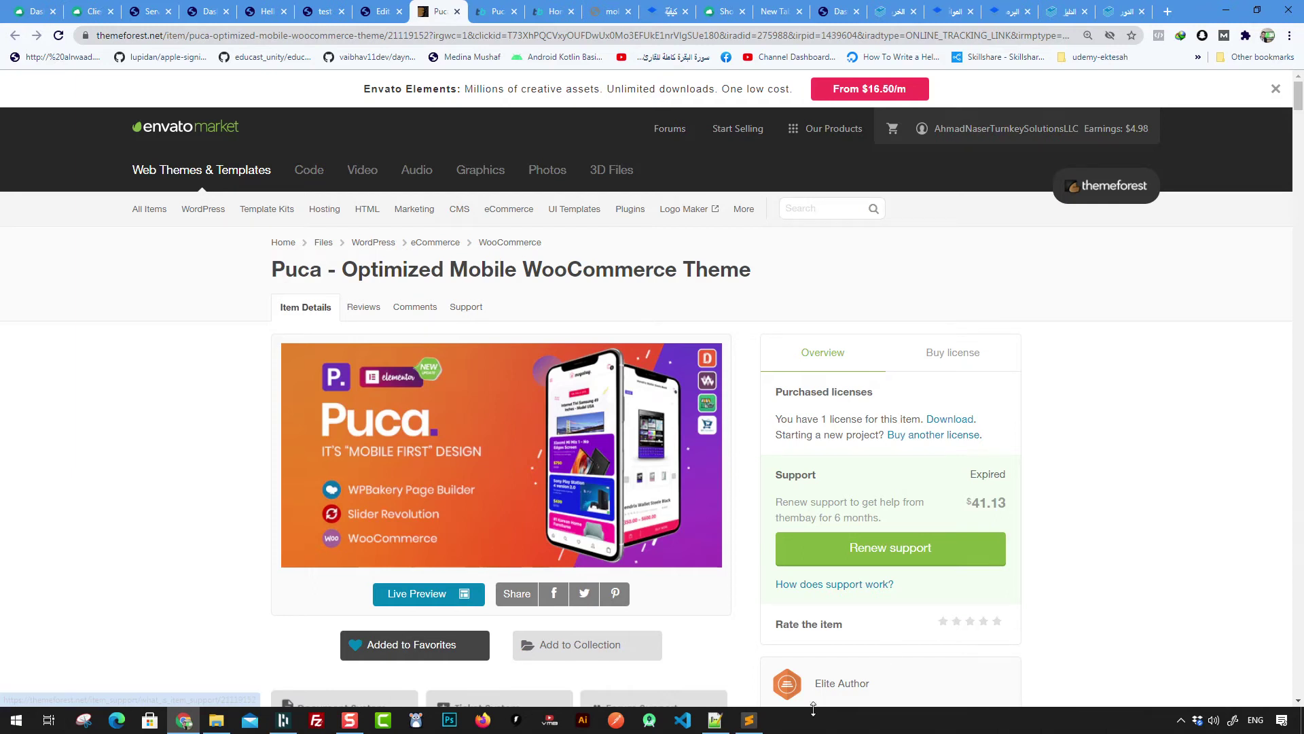
double_click(290, 270)
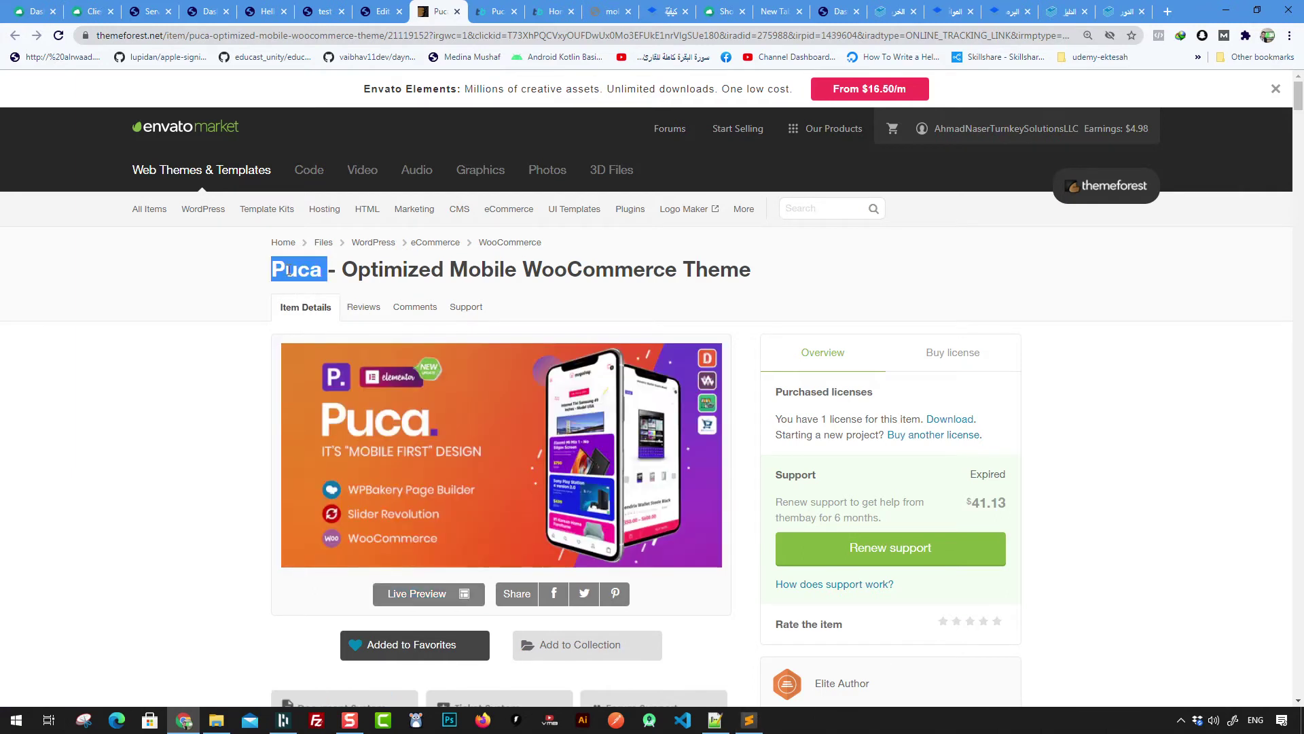
left_click(749, 719)
left_click_drag(385, 192, 96, 191)
right_click(153, 202)
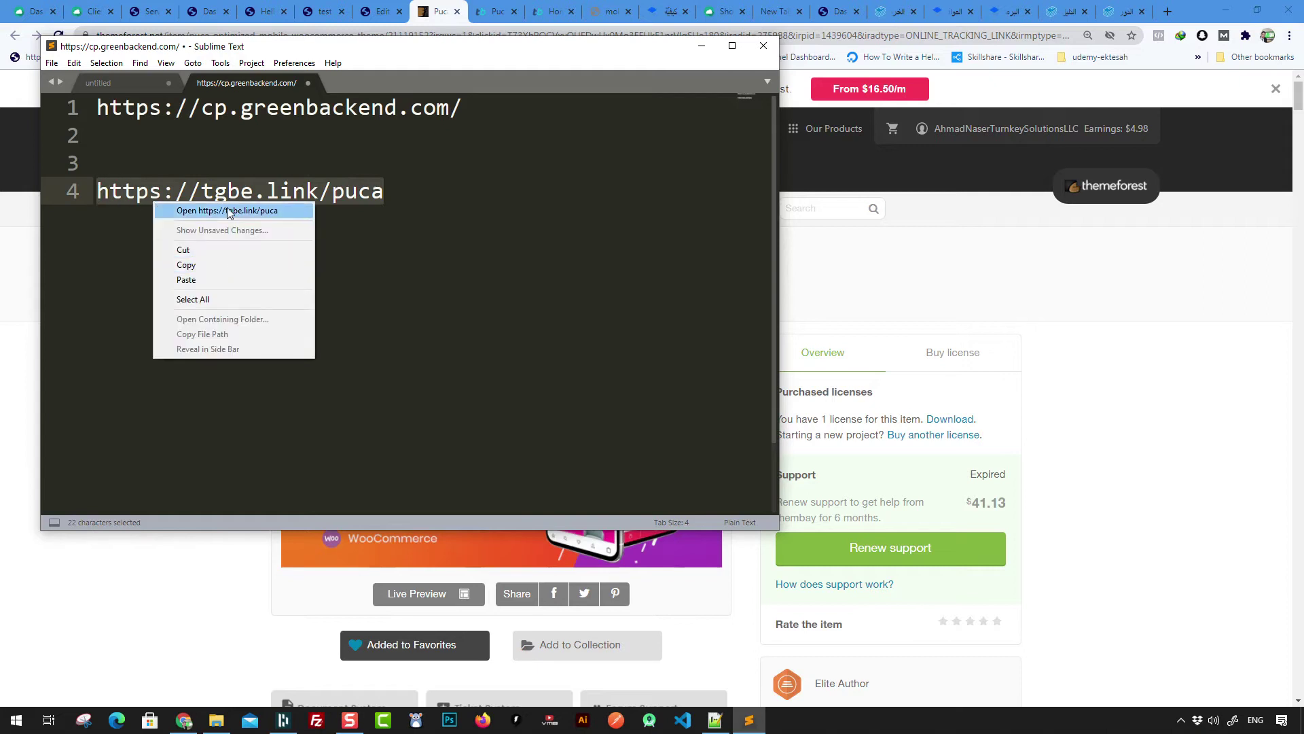
left_click(203, 211)
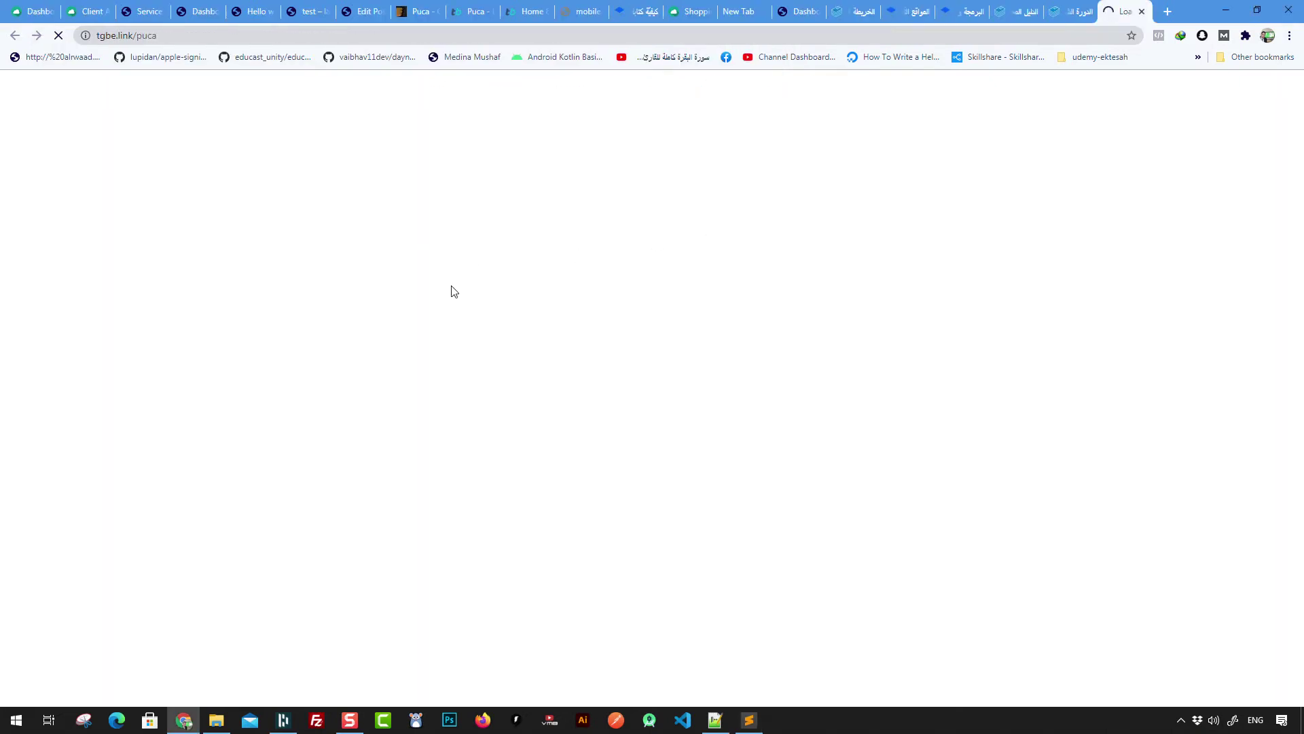
scroll(328, 282, "down", 2)
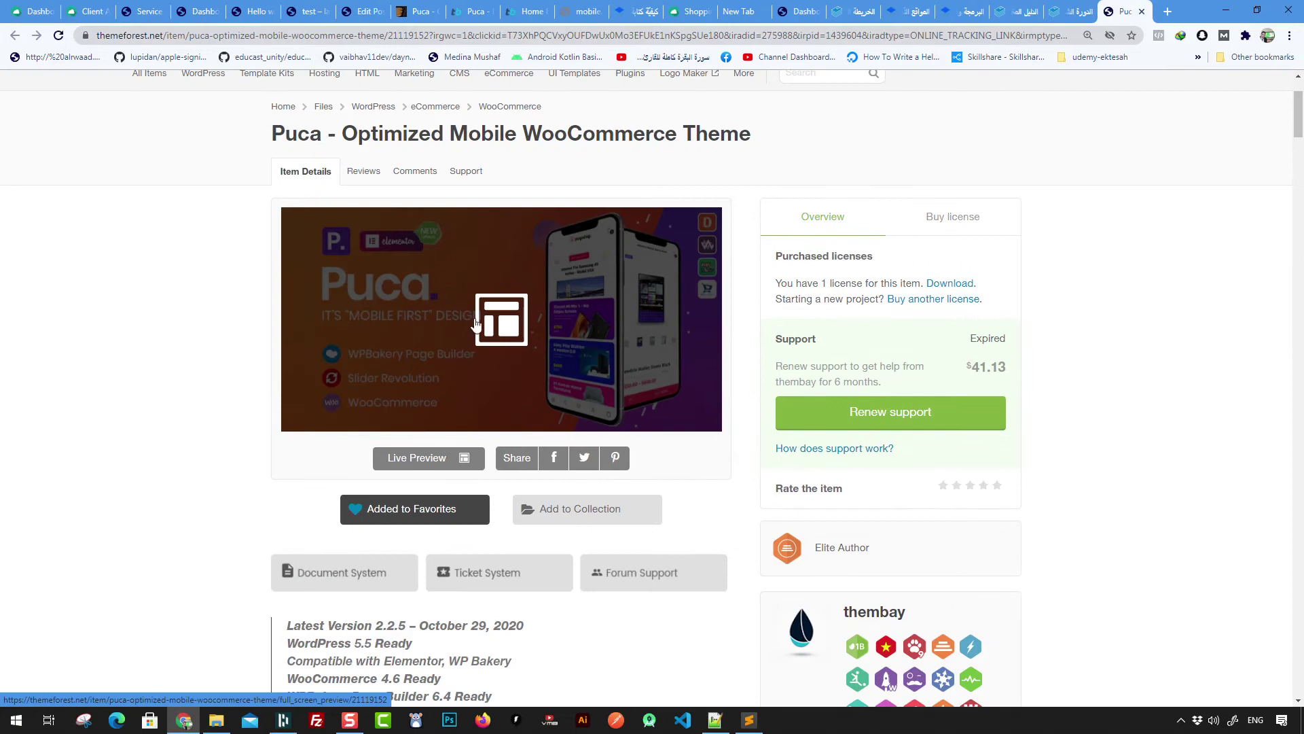
scroll(475, 324, "up", 2)
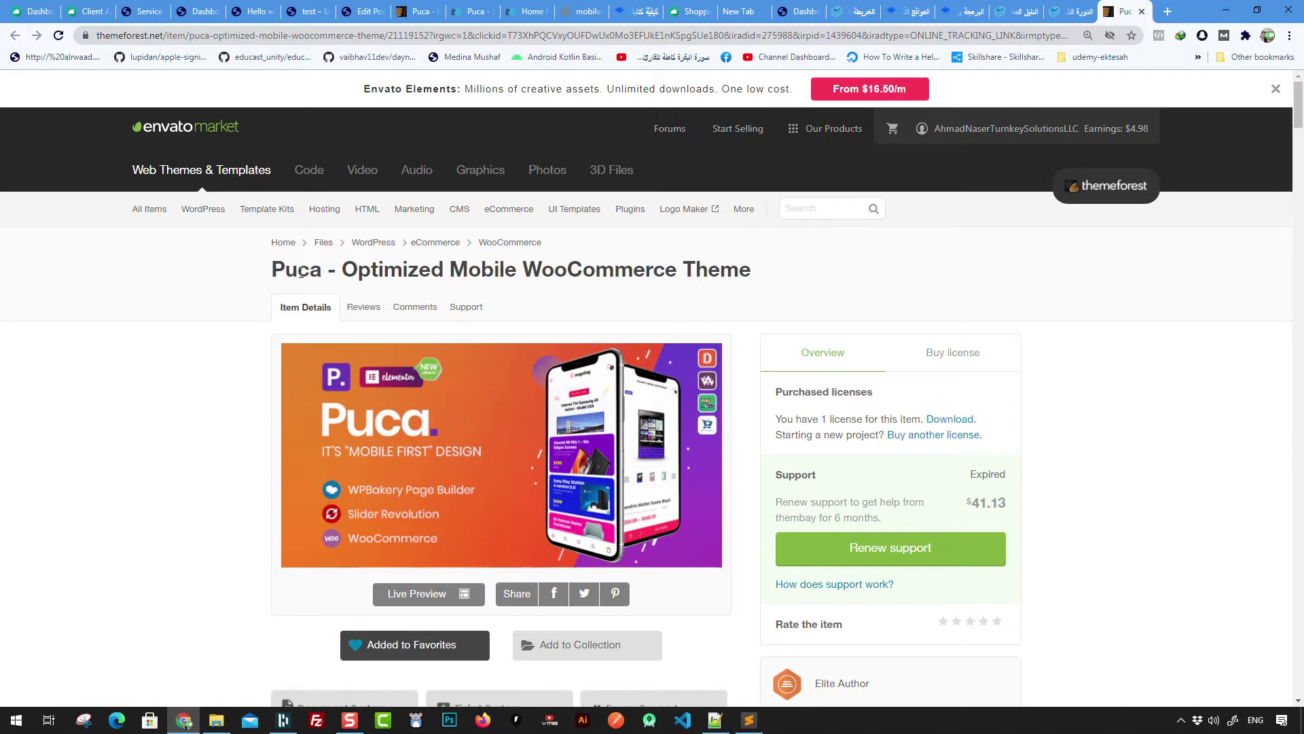
Step: Search ThemeForest for "Mobile WooCommerce", using the words from the Puca item title
left_click_drag(455, 270, 678, 272)
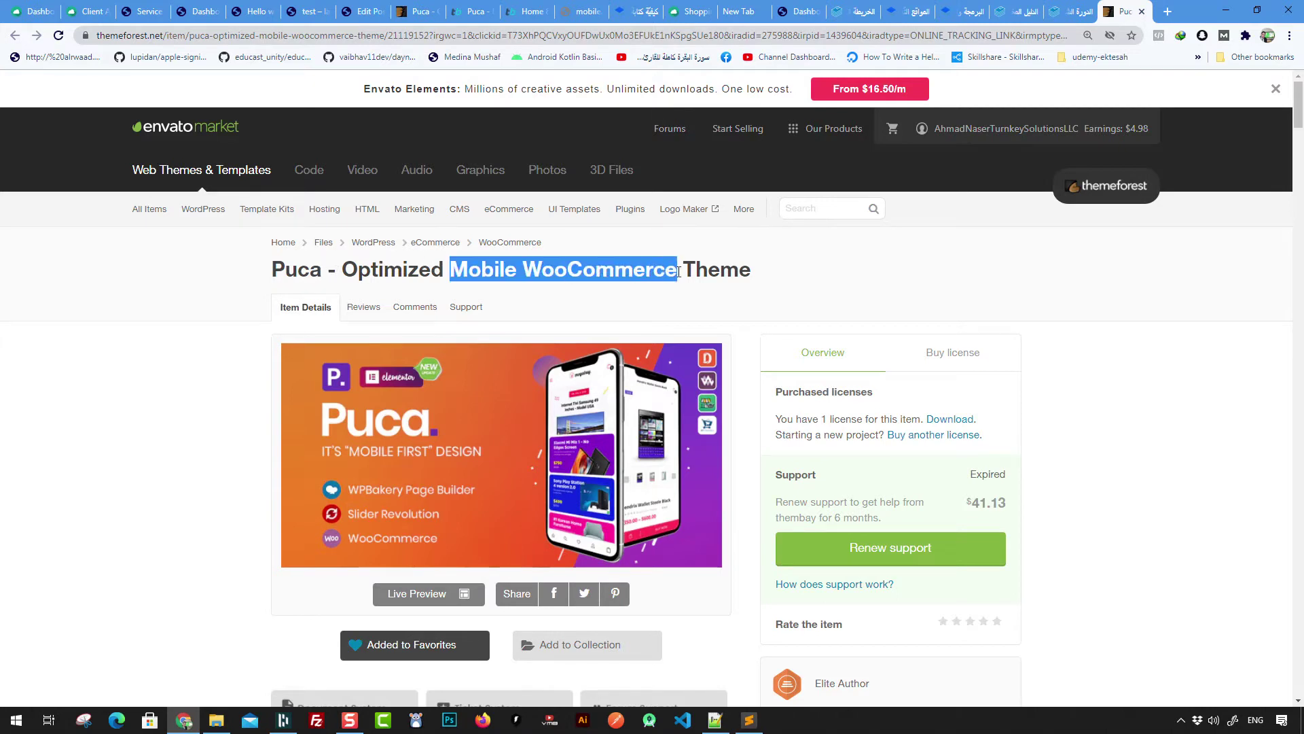
left_click(835, 211)
key("ctrl+v")
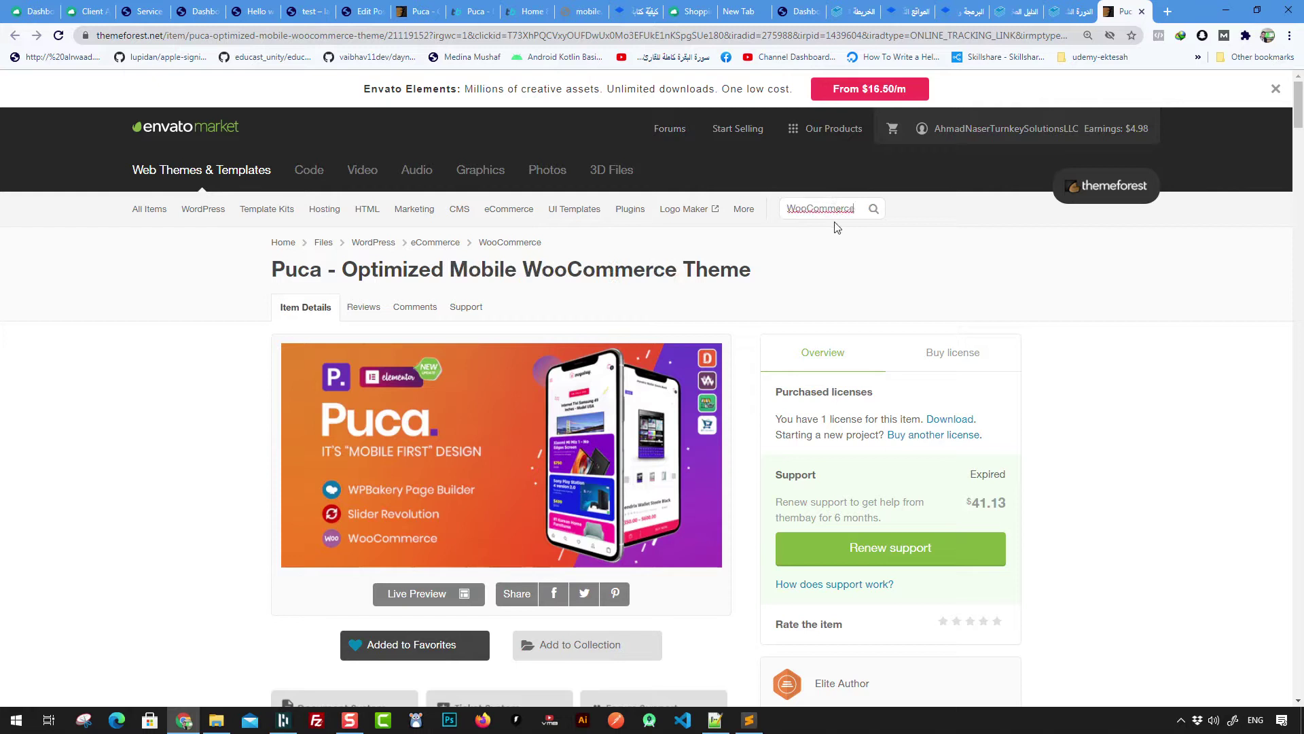
key("Return")
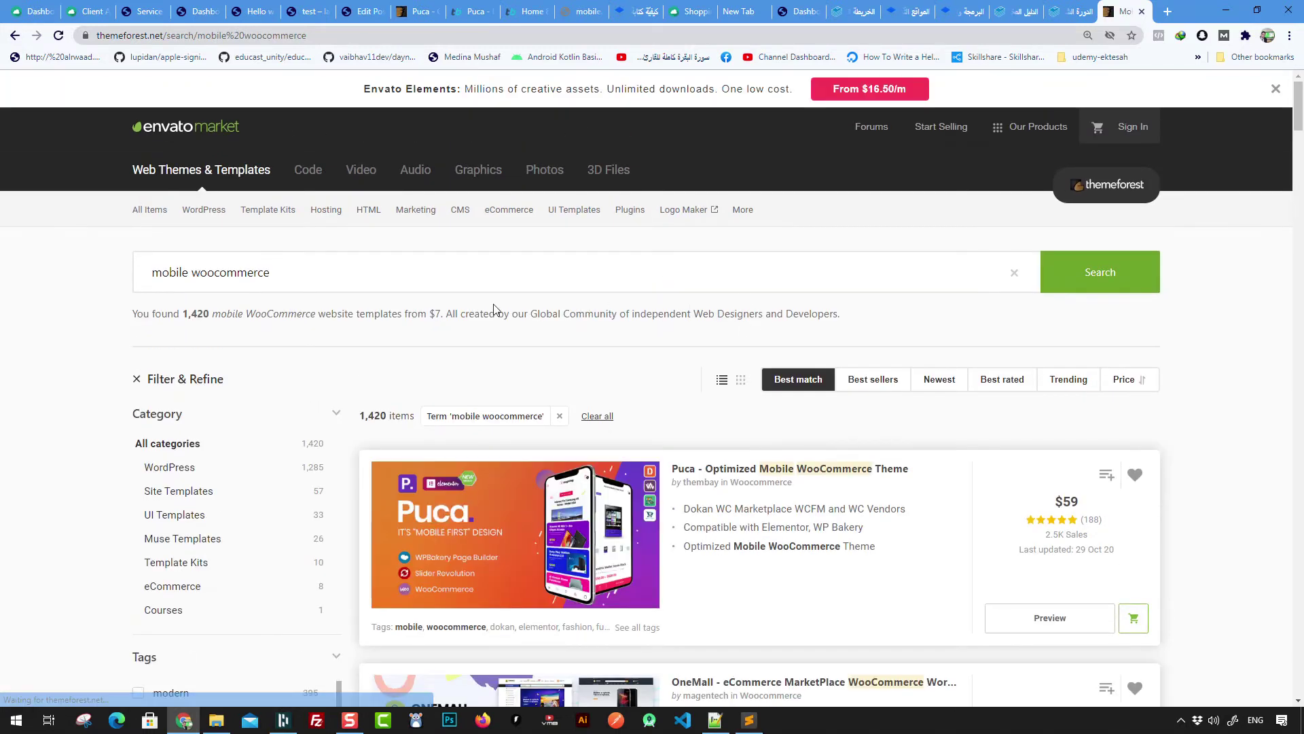
Step: Compare the ratings and sales of the listed themes, and open the Puca theme's item page
scroll(771, 344, "down", 7)
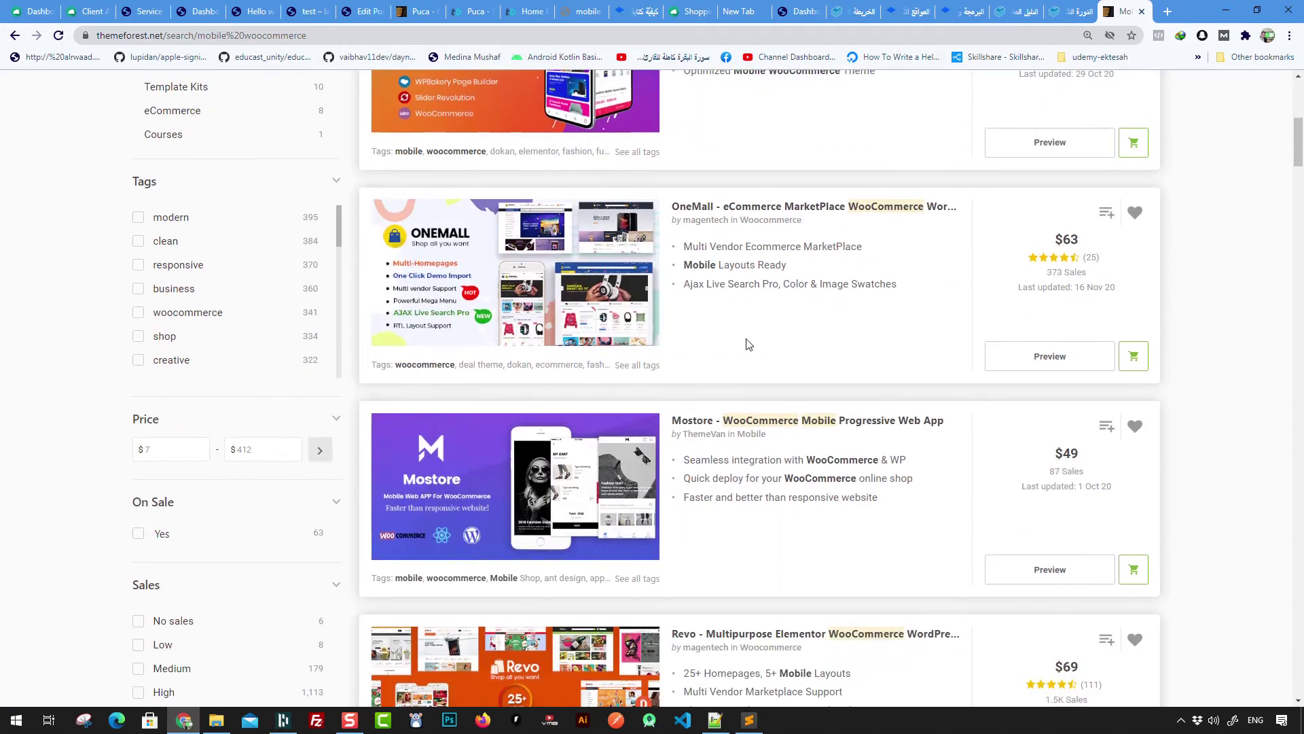
scroll(747, 360, "down", 7)
scroll(880, 460, "up", 3)
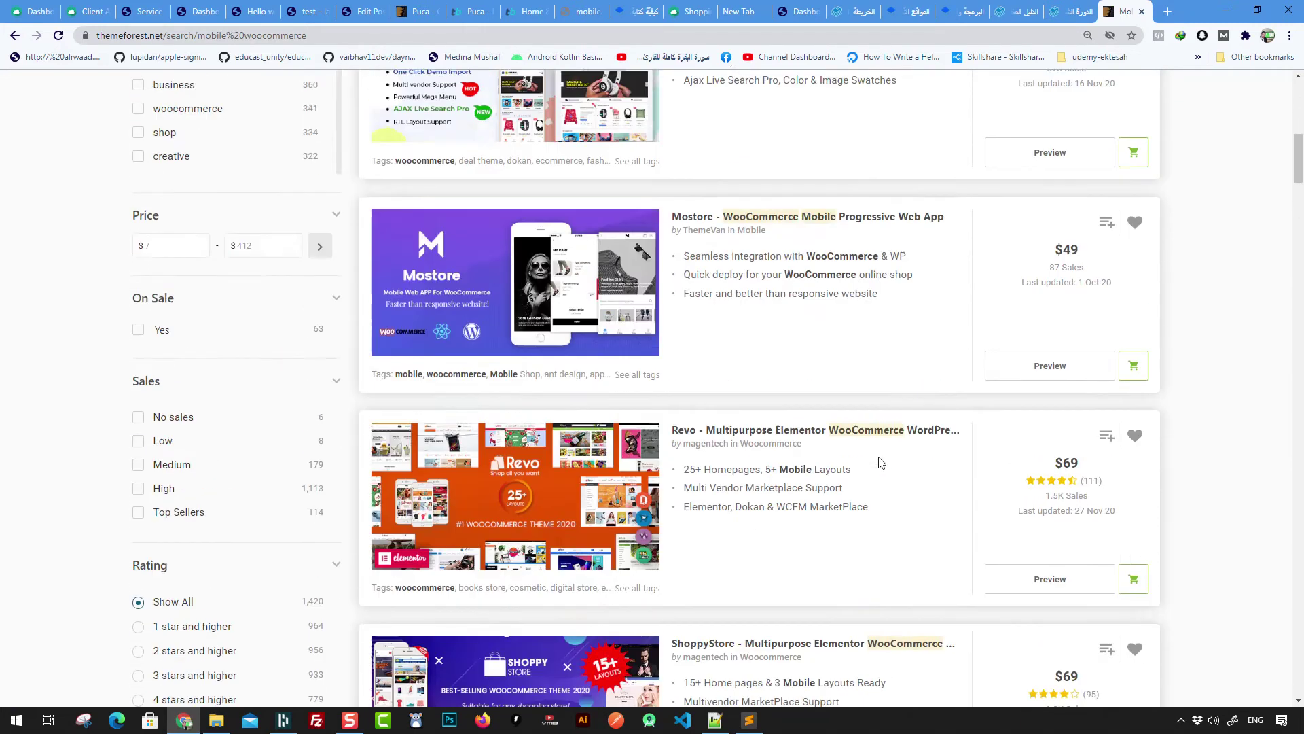
scroll(881, 461, "up", 9)
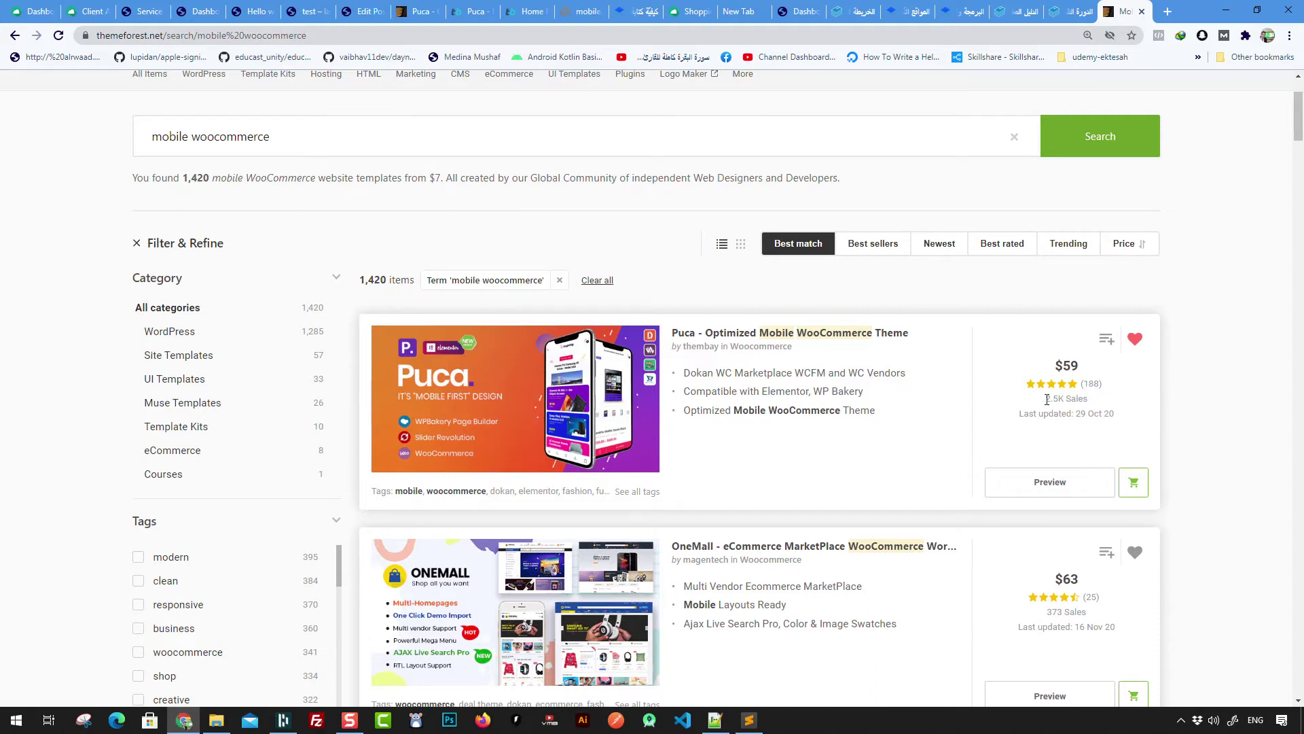
left_click_drag(1048, 401, 1090, 406)
left_click(1031, 381)
left_click(750, 392)
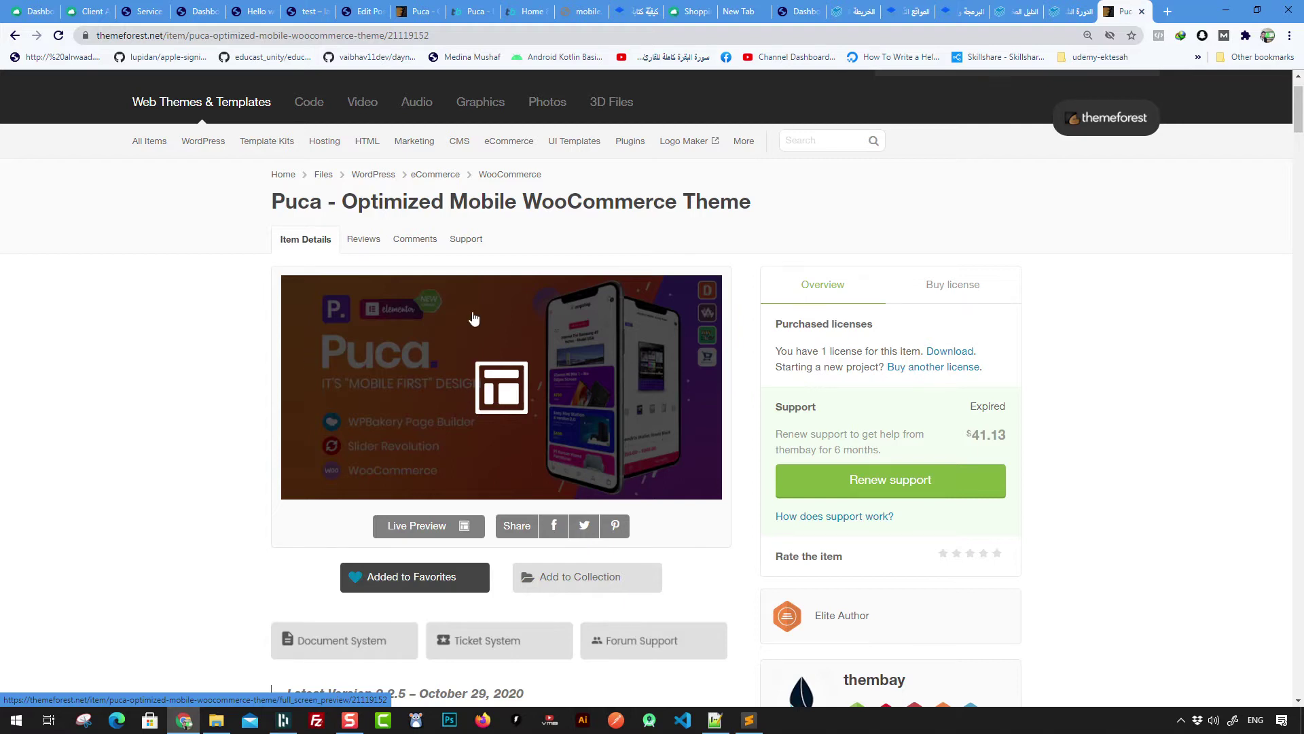
Step: Examine the Puca theme's version and compatibility list, including Elementor support, and its mobile feature previews
scroll(859, 265, "down", 2)
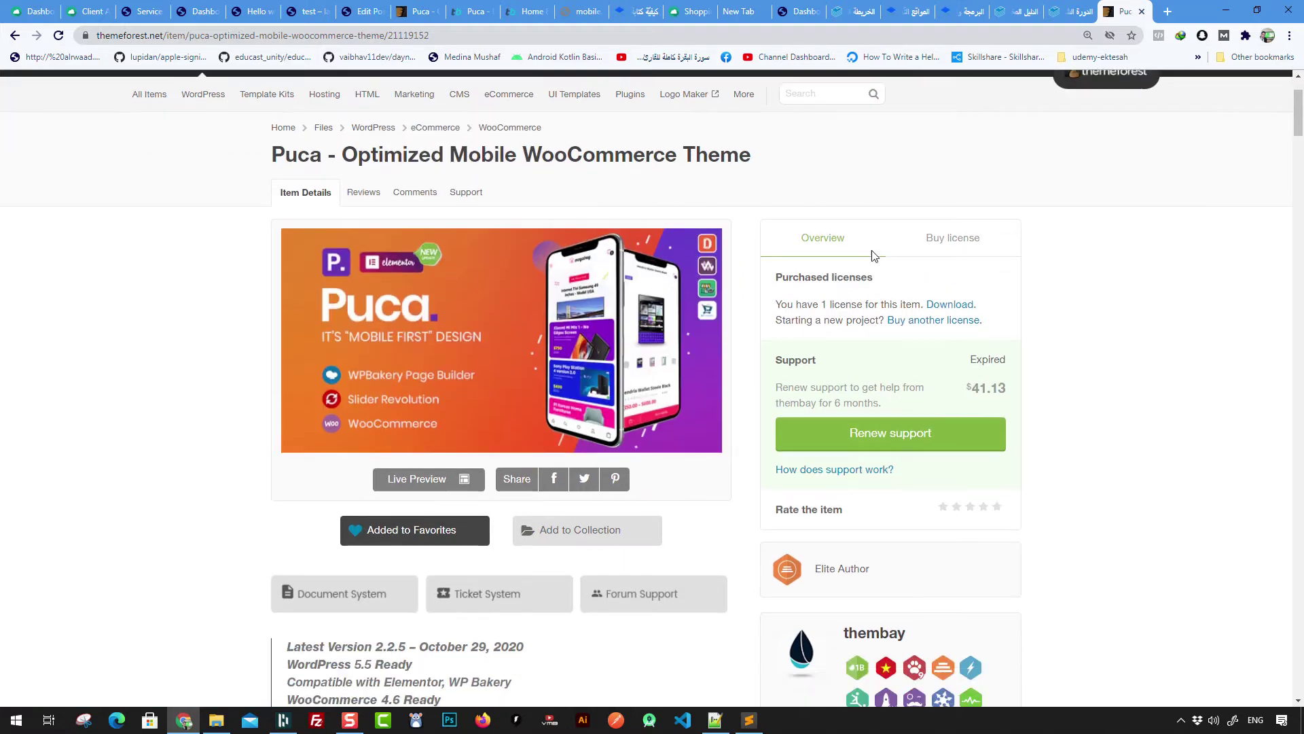
scroll(567, 392, "down", 2)
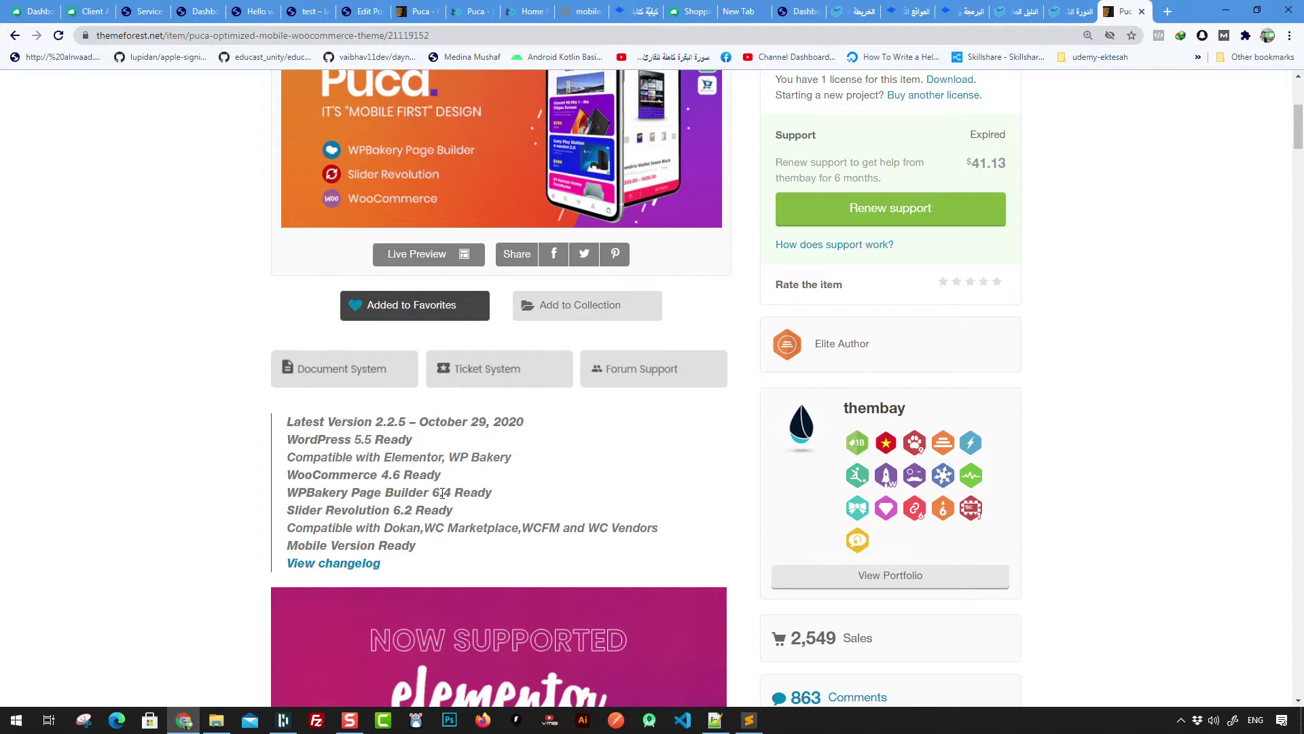
scroll(360, 471, "down", 1)
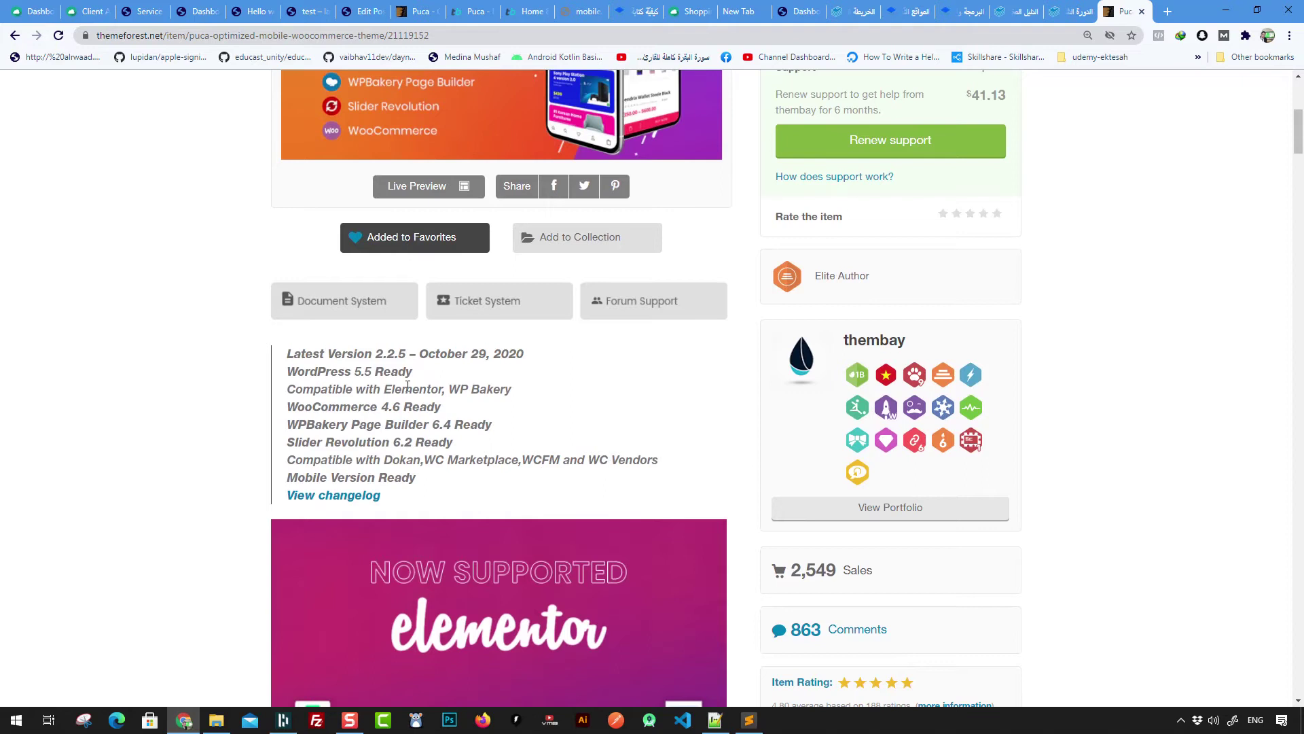
double_click(440, 392)
scroll(722, 577, "down", 15)
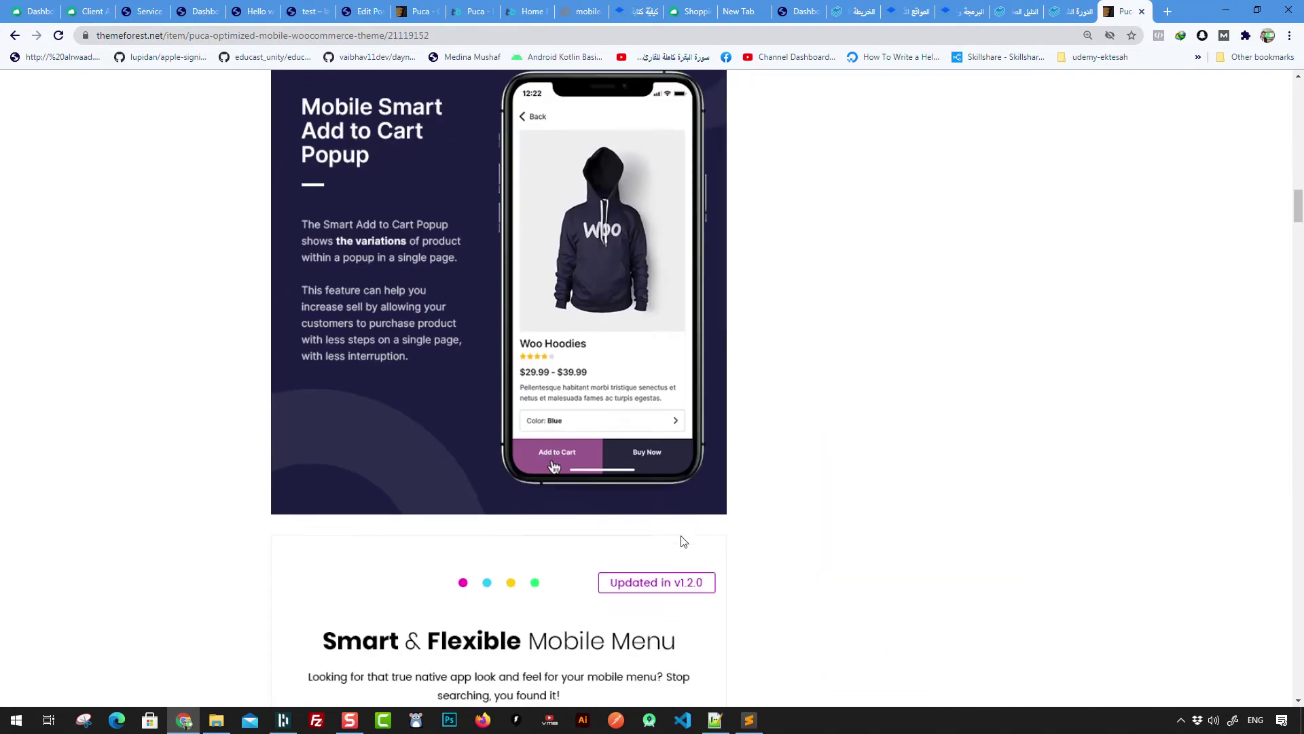
scroll(684, 541, "down", 10)
scroll(652, 548, "up", 7)
Step: Find "rtl" on the Puca item page to check for right-to-left language support
key("ctrl+f")
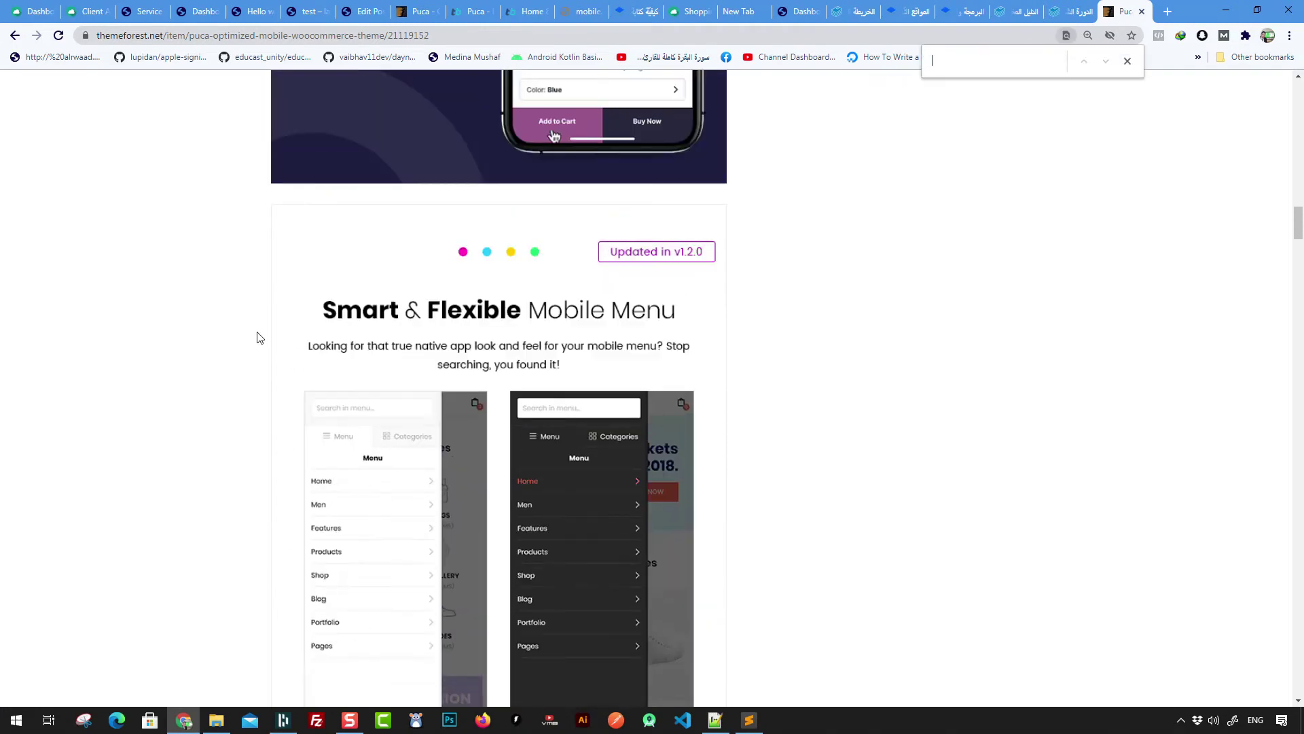
type("rtl")
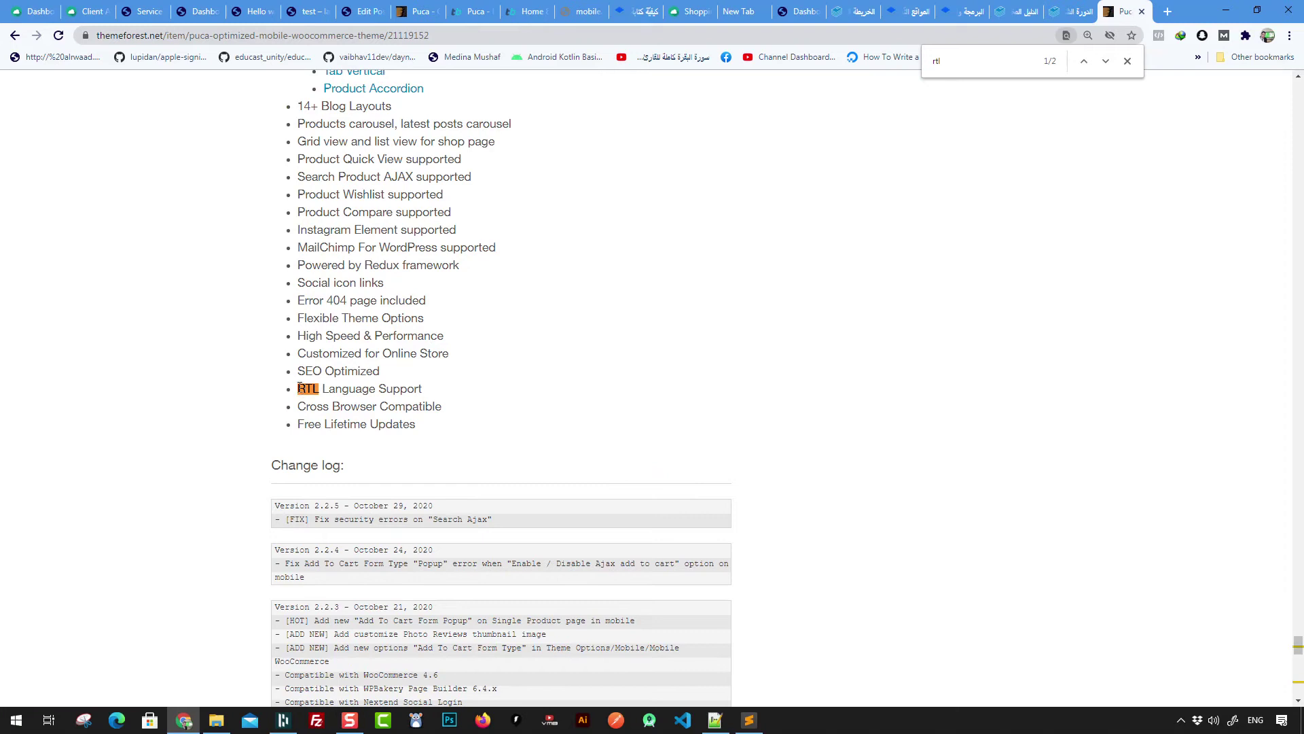
left_click_drag(299, 389, 418, 391)
left_click(340, 394)
scroll(474, 413, "up", 15)
scroll(429, 532, "up", 10)
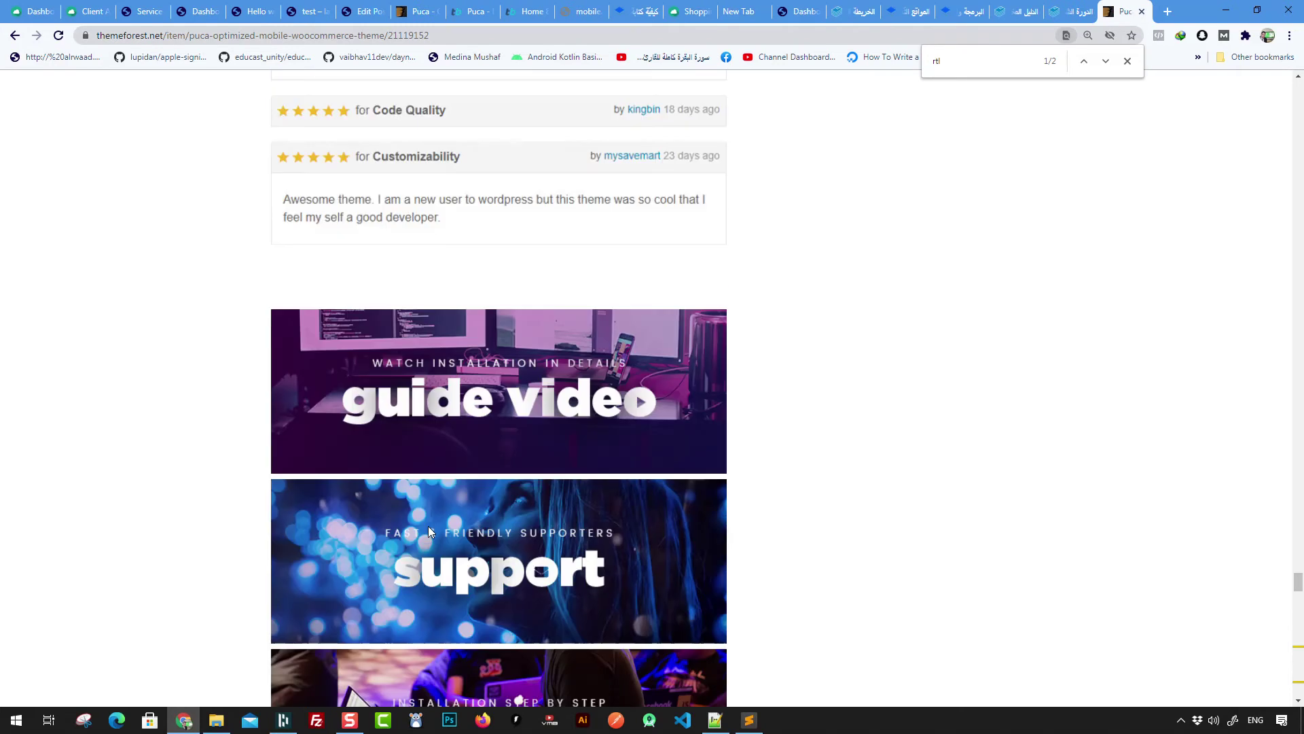
Step: Find "dokan" on the Puca item page to check multivendor plugin compatibility
double_click(950, 61)
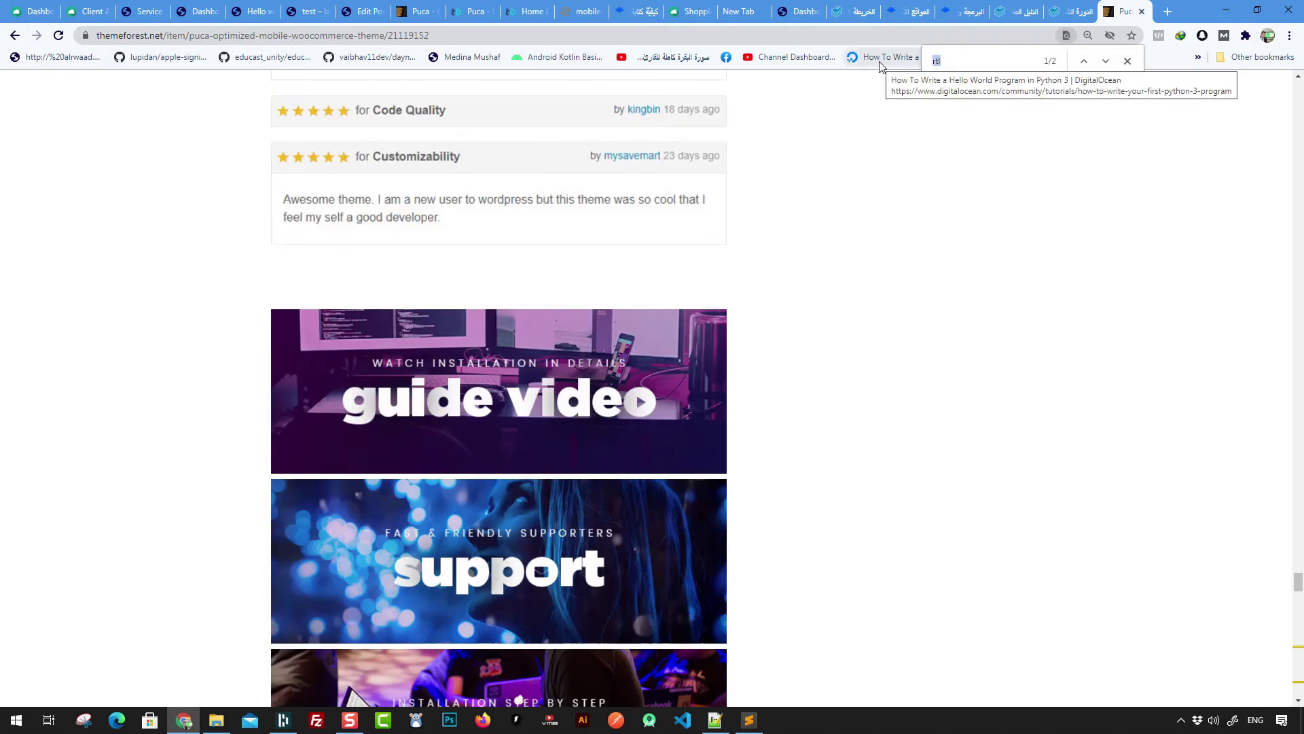
type("dokan")
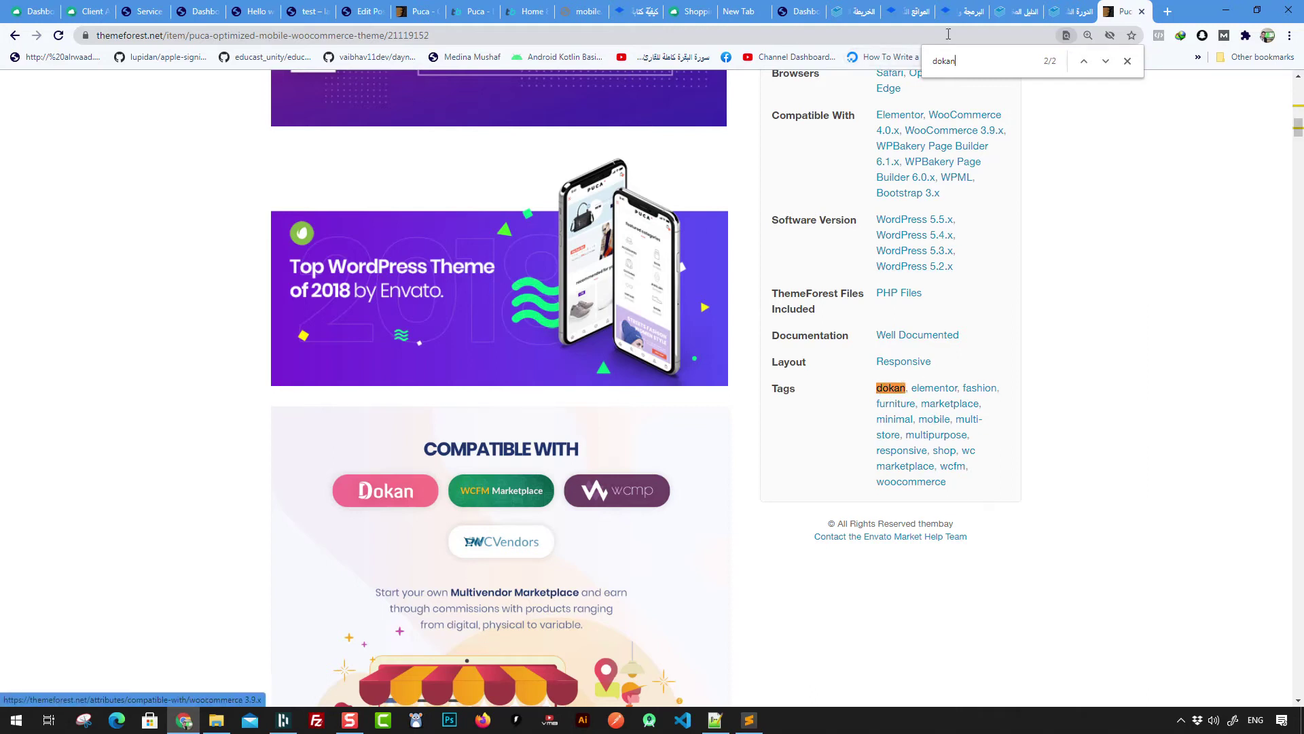
key("Return")
scroll(460, 383, "up", 1)
scroll(460, 383, "up", 6)
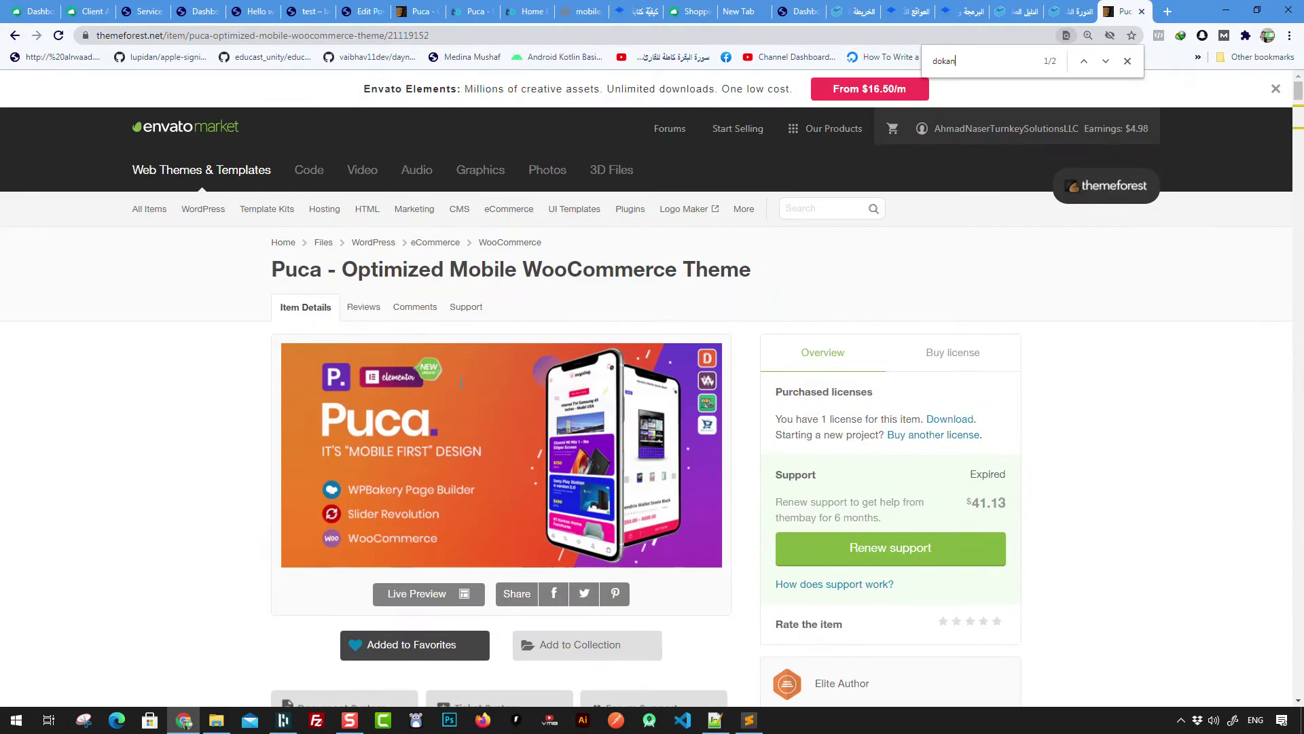
Step: Check the last update date in the Puca theme's item attributes
scroll(974, 401, "down", 6)
scroll(950, 370, "down", 5)
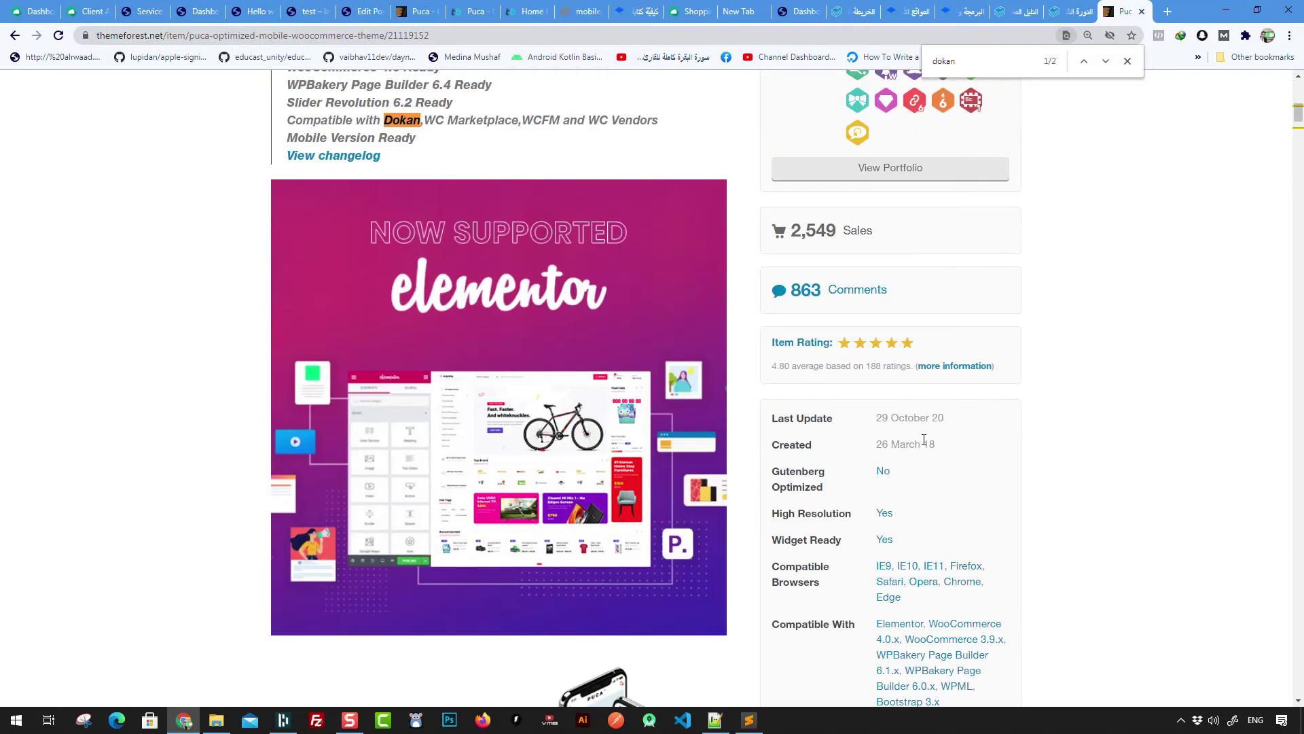
left_click_drag(880, 422, 968, 428)
left_click(909, 432)
left_click_drag(885, 429, 948, 427)
double_click(914, 424)
scroll(938, 470, "up", 10)
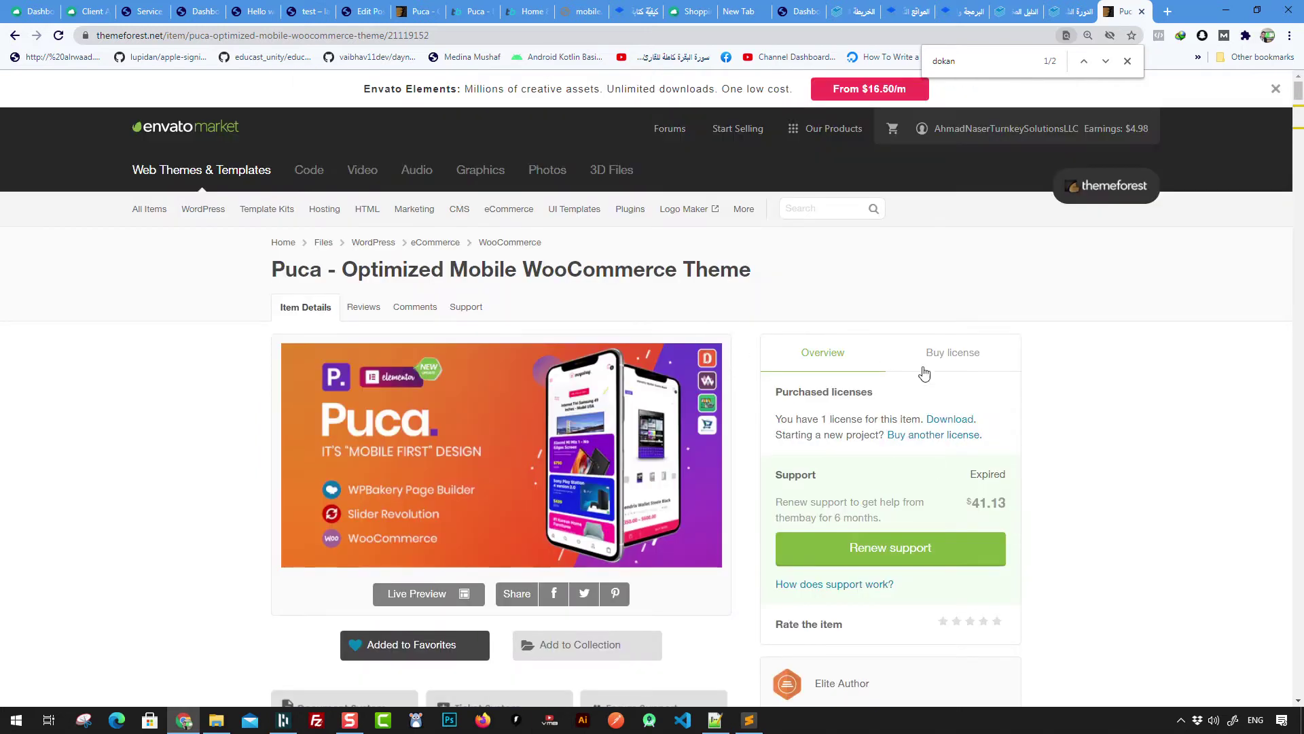
Step: Examine the Puca item page's licence, support and author details
scroll(1099, 327, "down", 5)
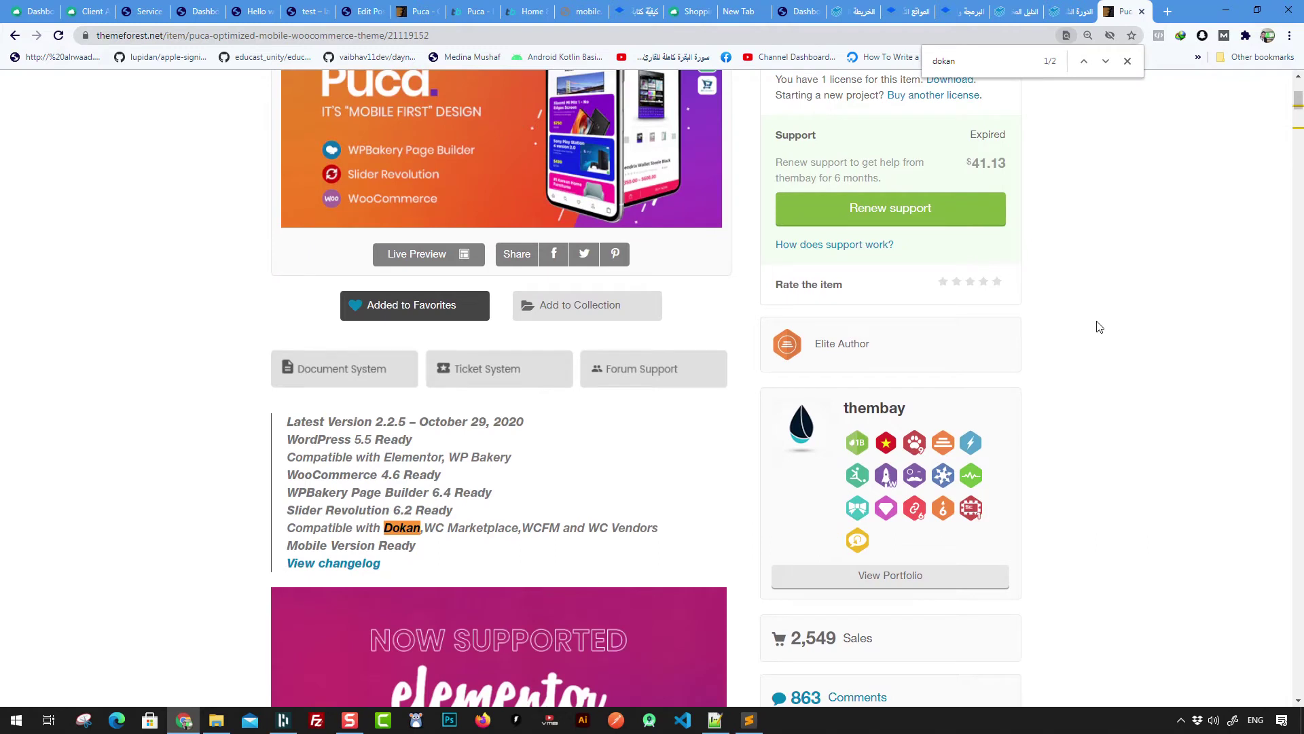
scroll(821, 355, "down", 1)
scroll(922, 369, "up", 5)
scroll(824, 364, "down", 2)
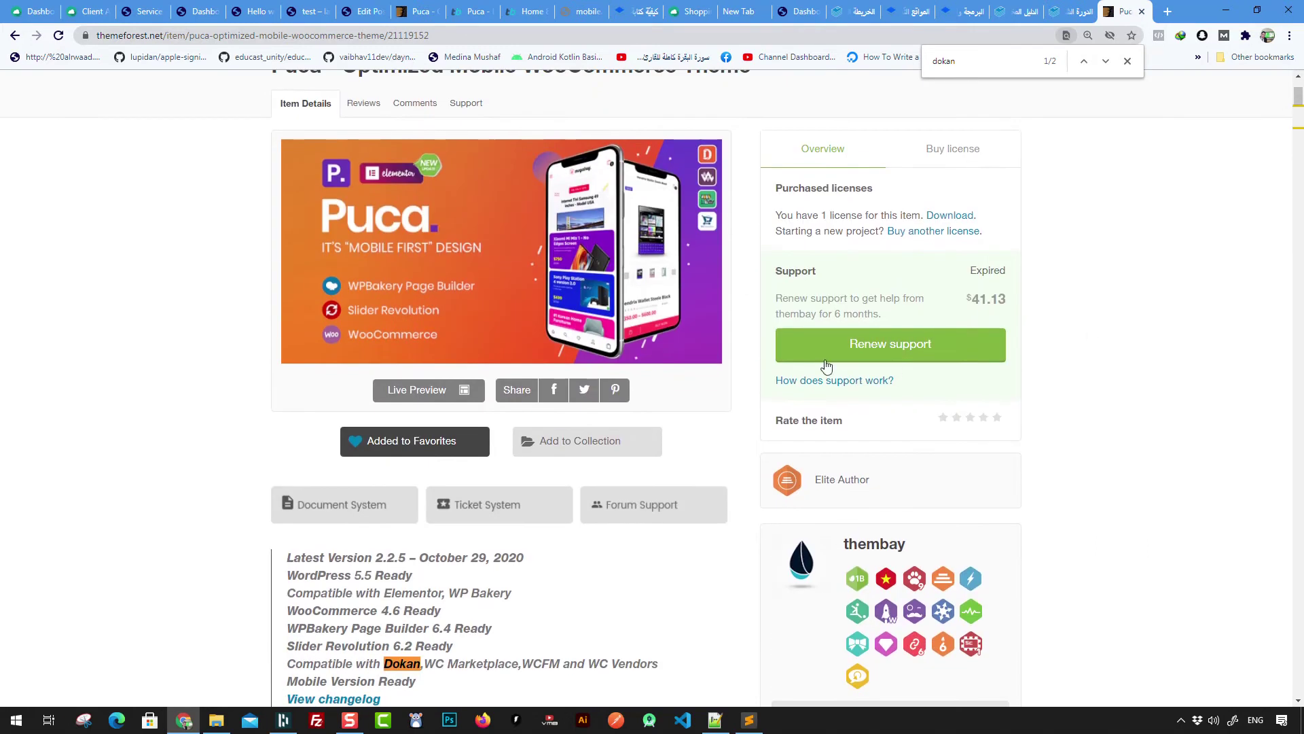
scroll(824, 364, "up", 4)
scroll(999, 360, "down", 3)
scroll(989, 367, "up", 2)
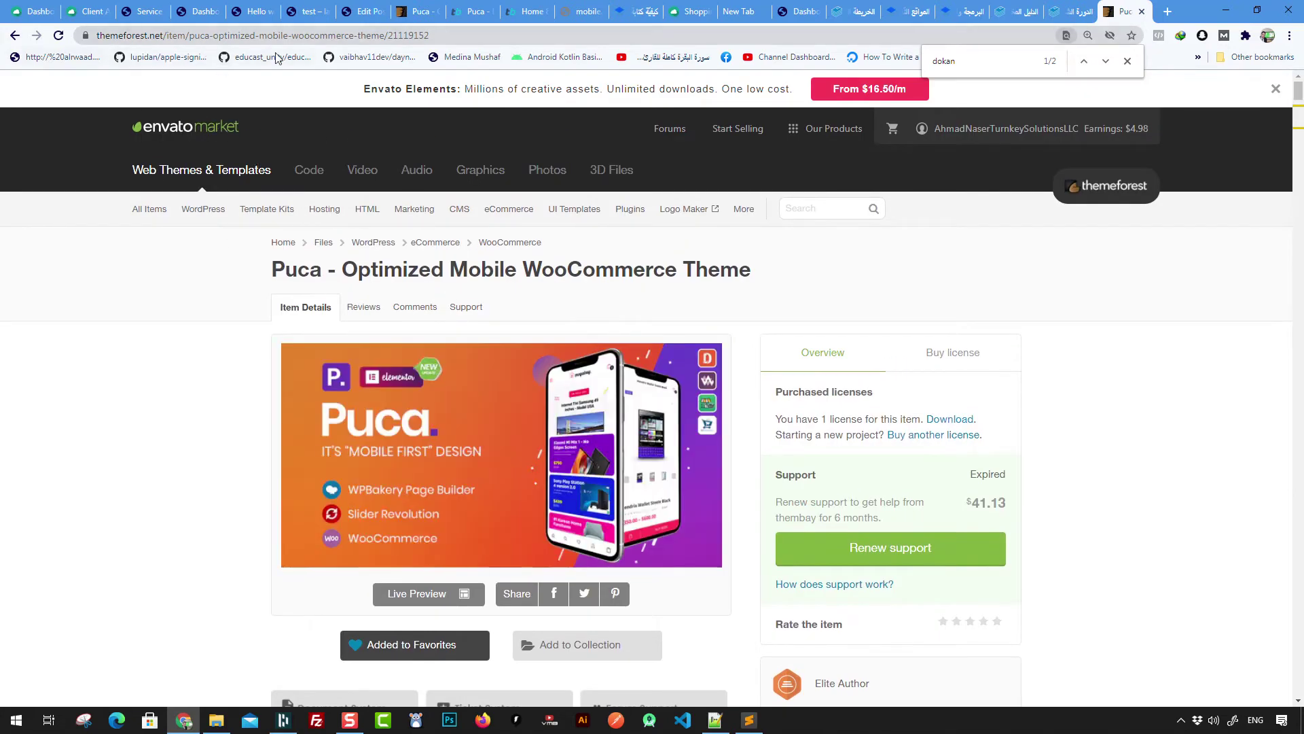
scroll(921, 487, "down", 3)
scroll(1010, 446, "up", 3)
Step: Download the purchased Puca theme package with the download manager and return to the browser
left_click(950, 420)
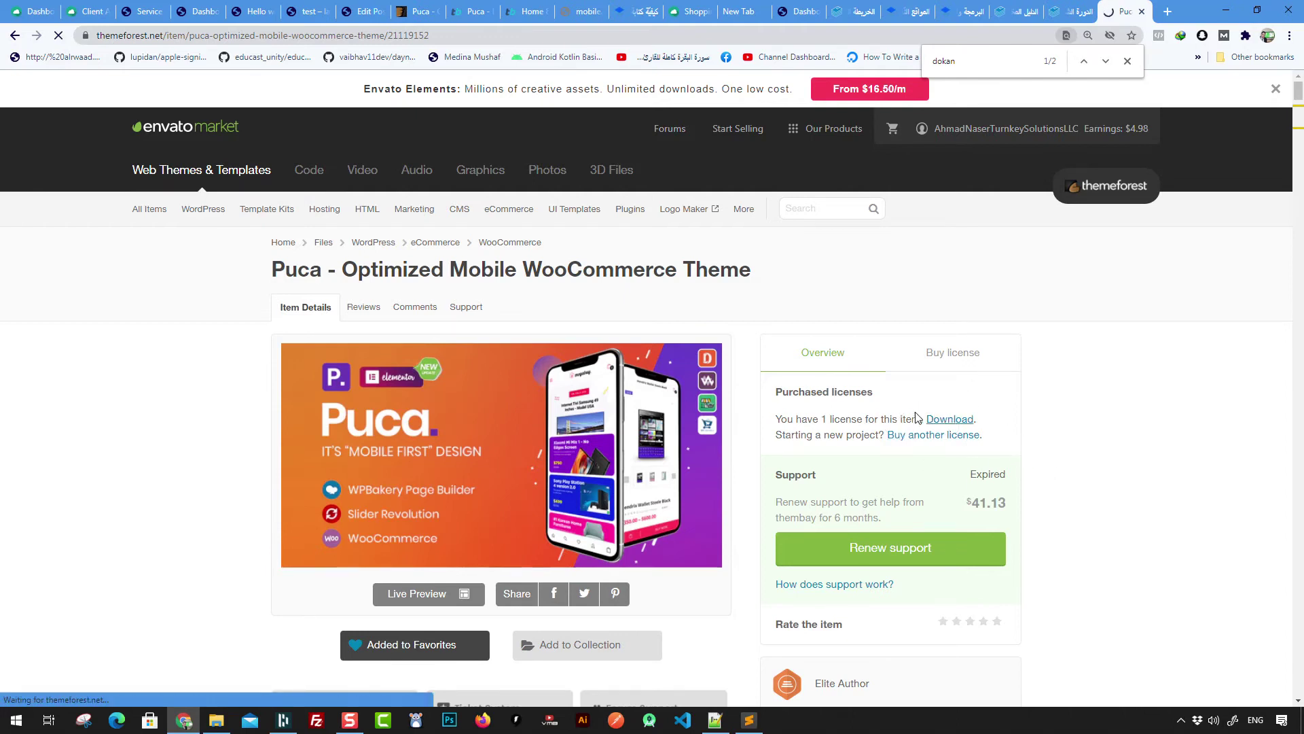
left_click(648, 419)
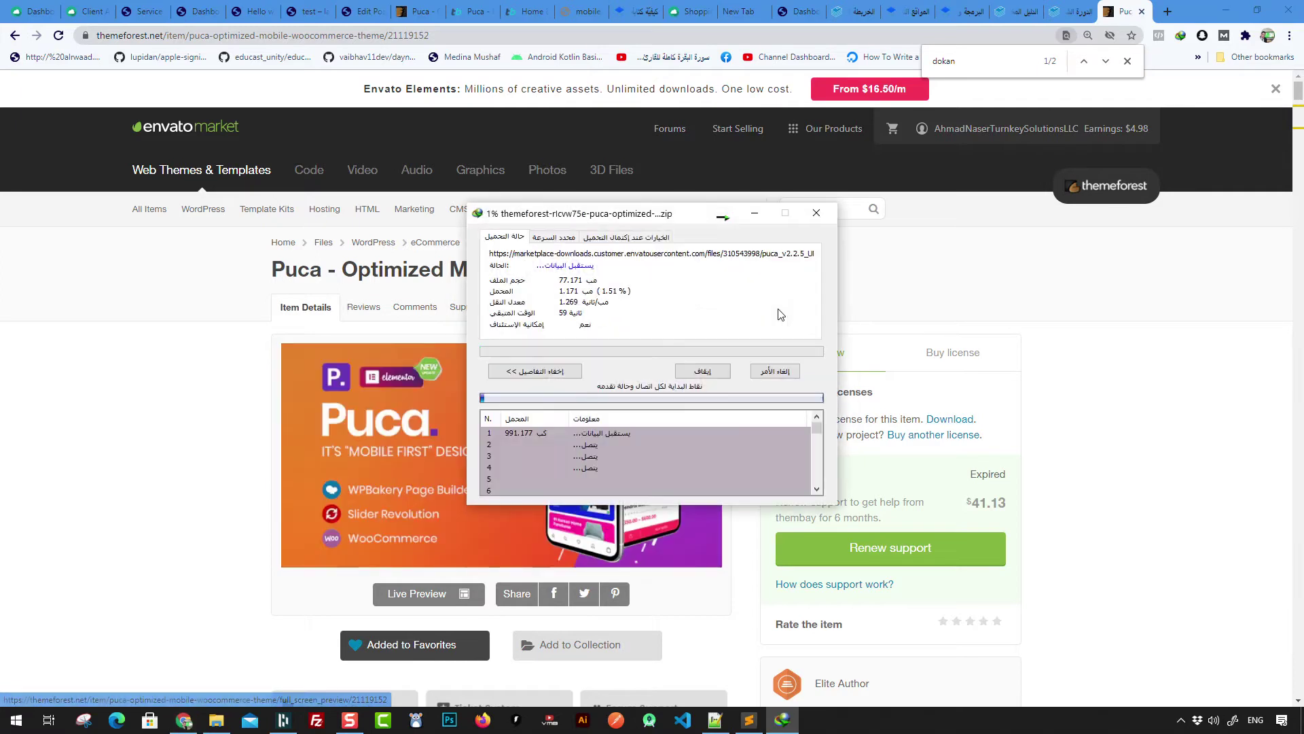
left_click_drag(565, 213, 469, 220)
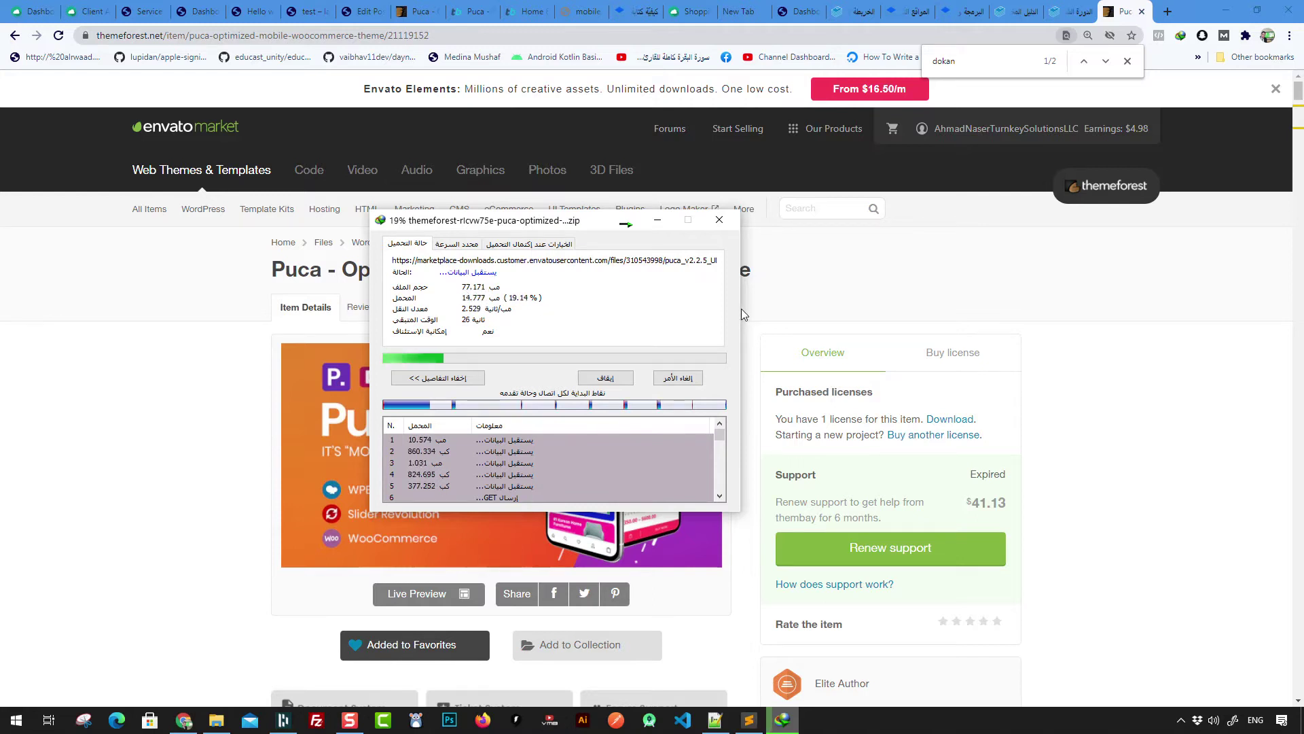
mouse_move(499, 224)
left_mouse_down()
mouse_move(574, 225)
mouse_move(500, 227)
left_mouse_up()
left_click(184, 720)
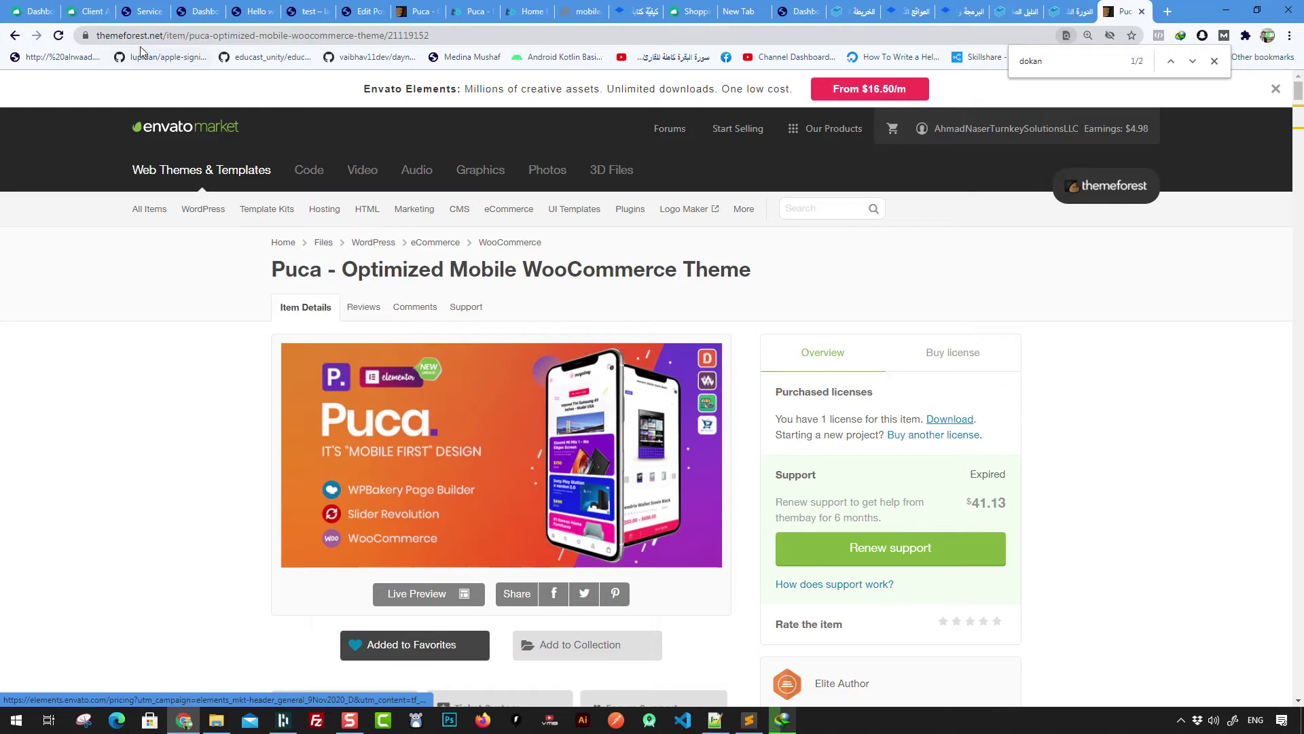
Step: Open the page for adding new themes in the la beauty supply WordPress dashboard and look through the featured themes
left_click(196, 12)
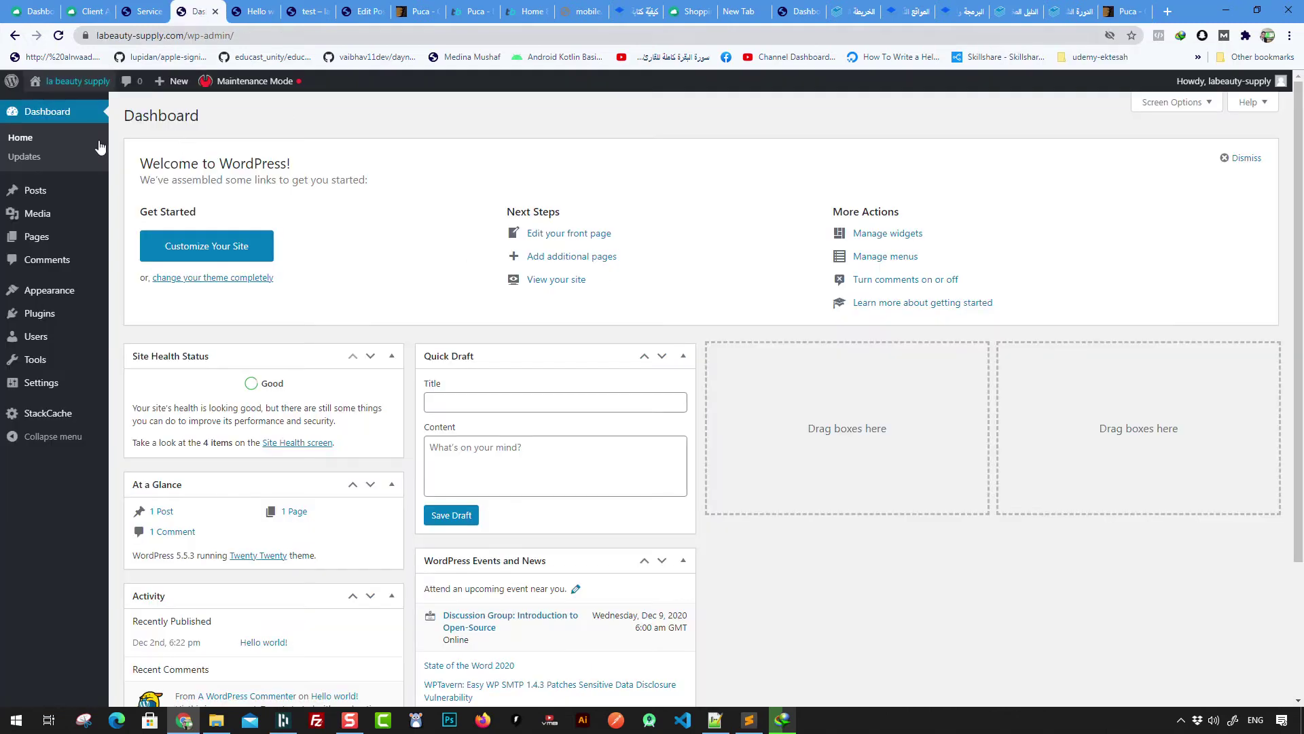
left_click(70, 290)
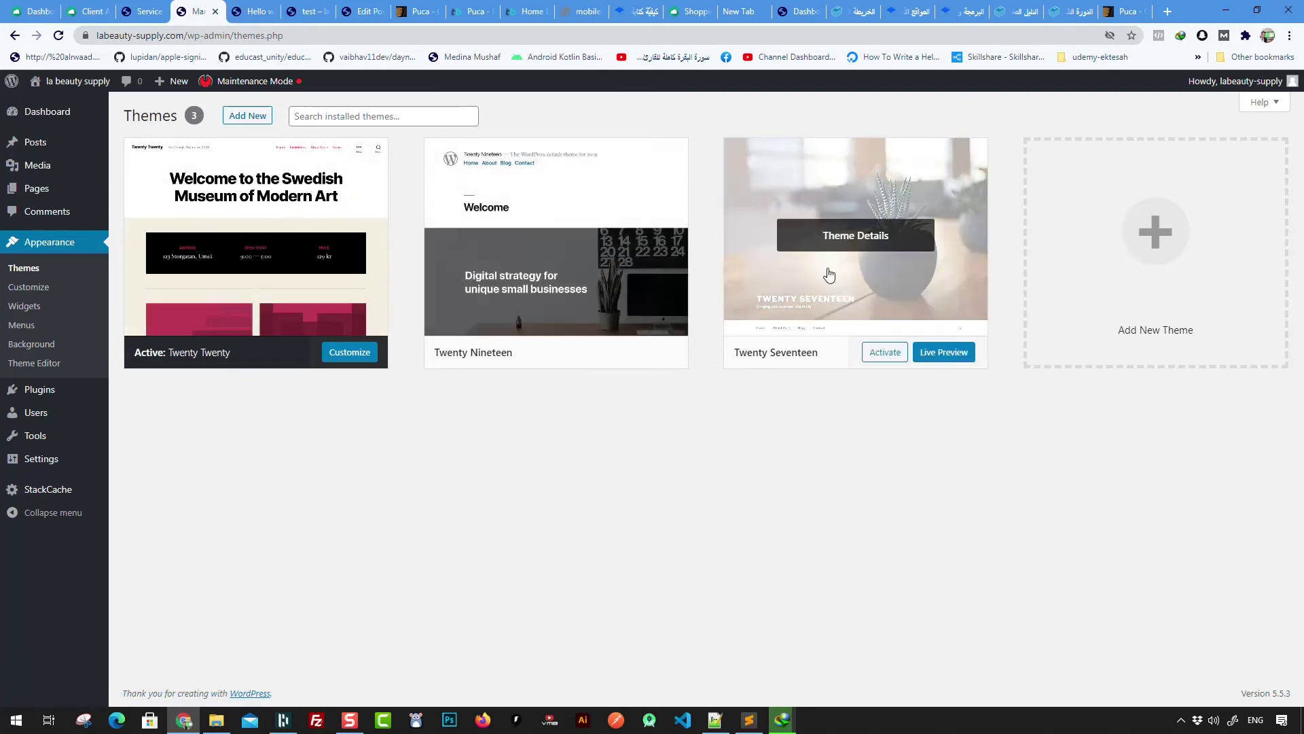
left_click(231, 118)
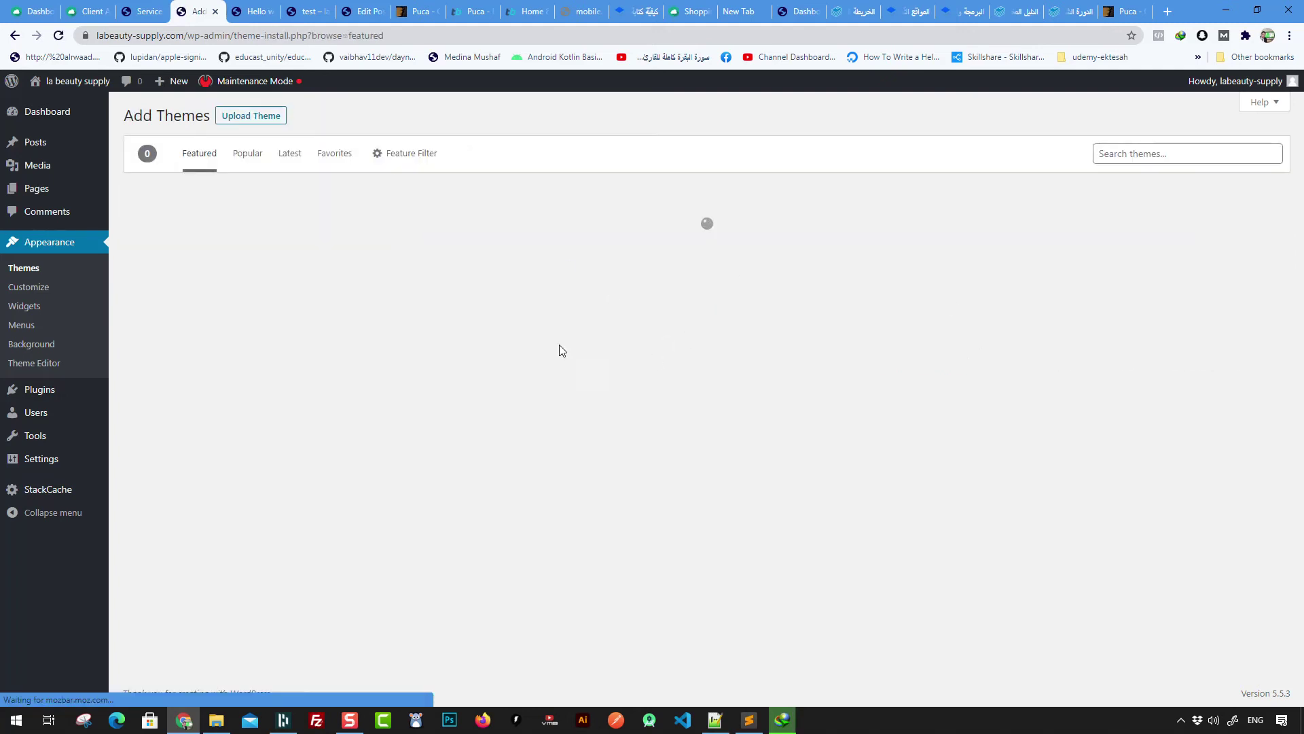
scroll(1153, 329, "down", 9)
scroll(904, 434, "up", 8)
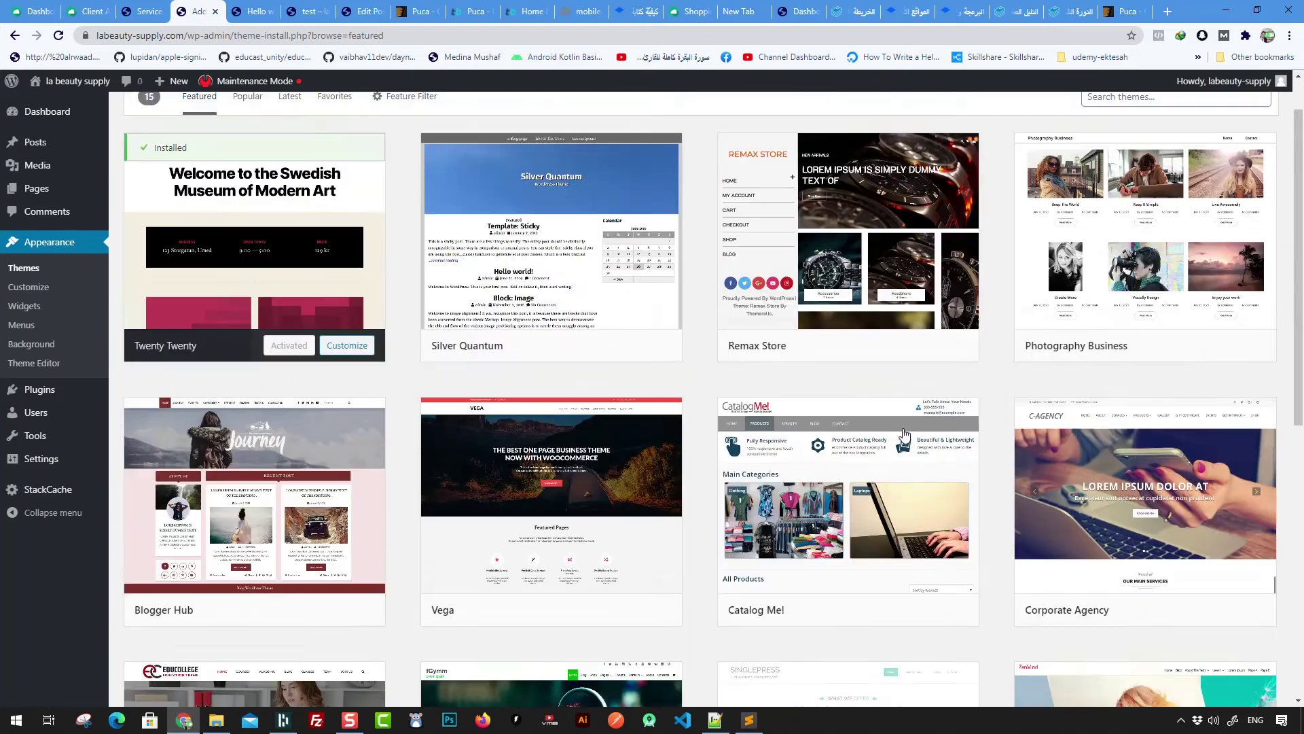
Step: Open the theme upload form and browse for the file in the Compressed folder within Downloads
scroll(903, 434, "up", 1)
scroll(1193, 423, "down", 6)
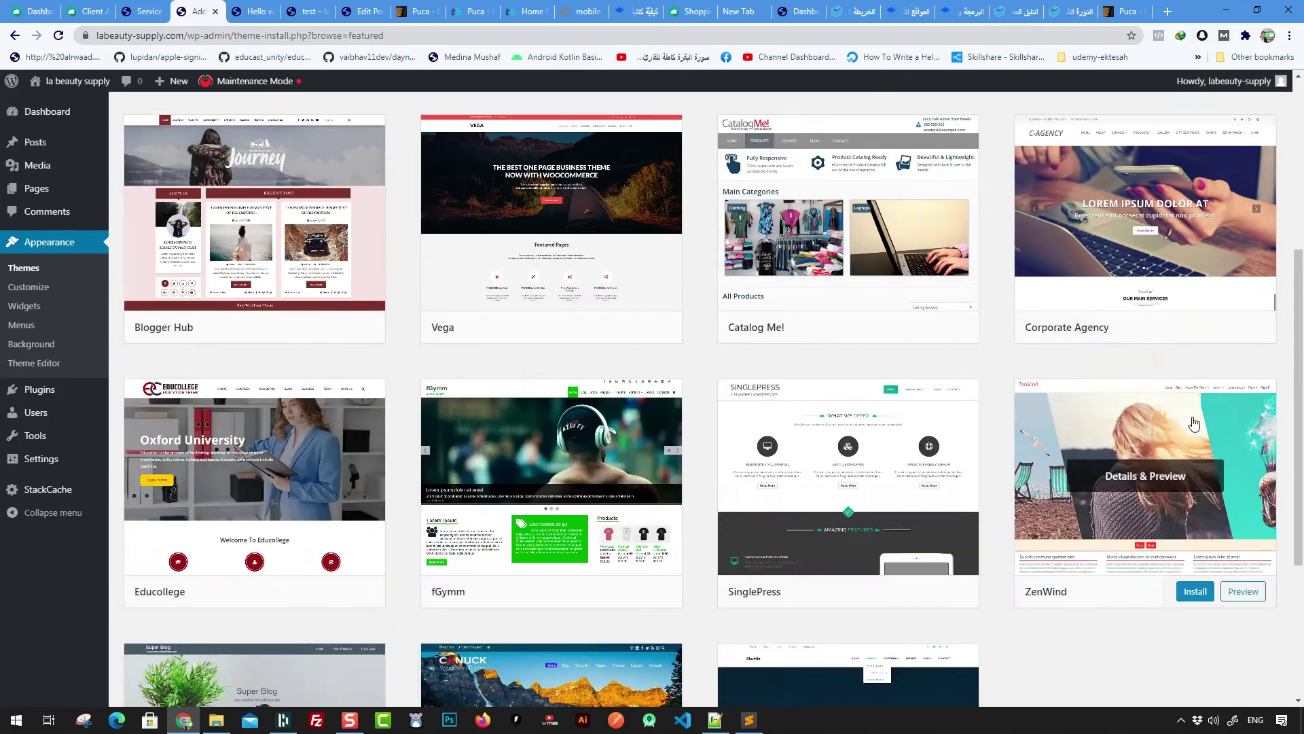
scroll(1194, 424, "down", 4)
scroll(844, 306, "up", 8)
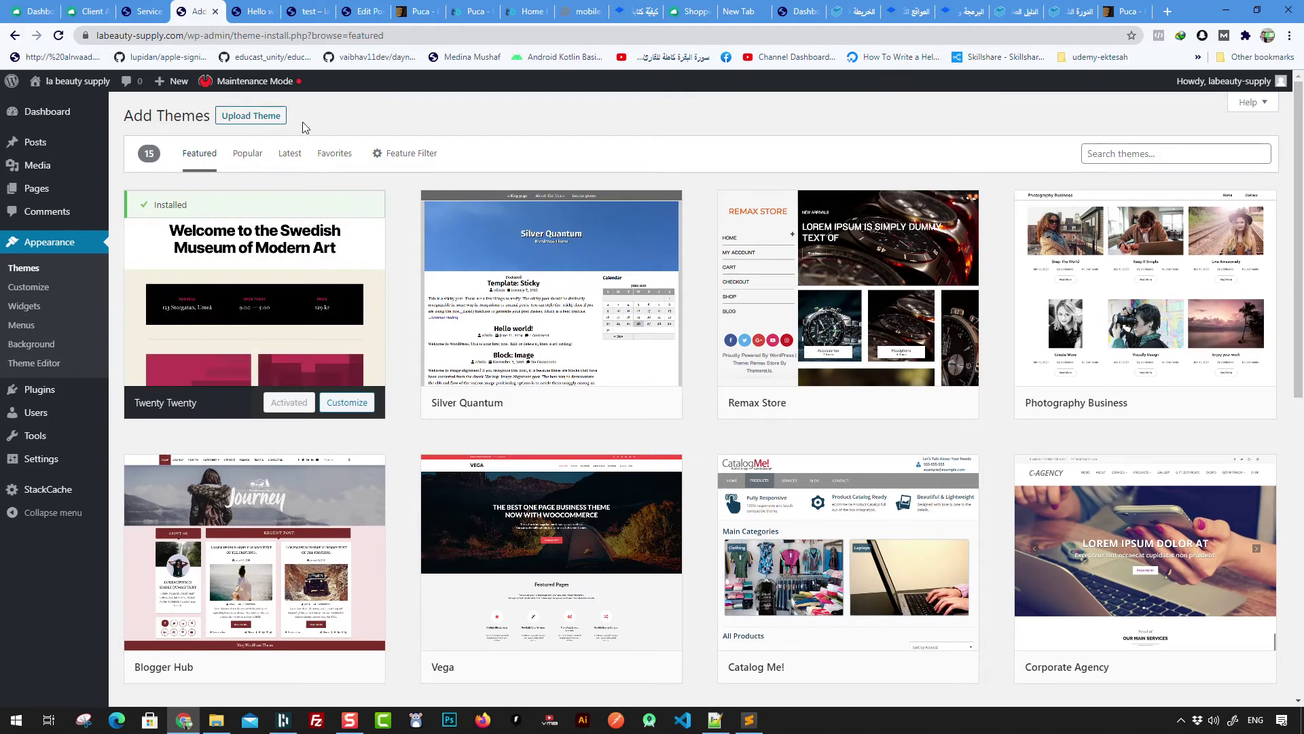
left_click(251, 117)
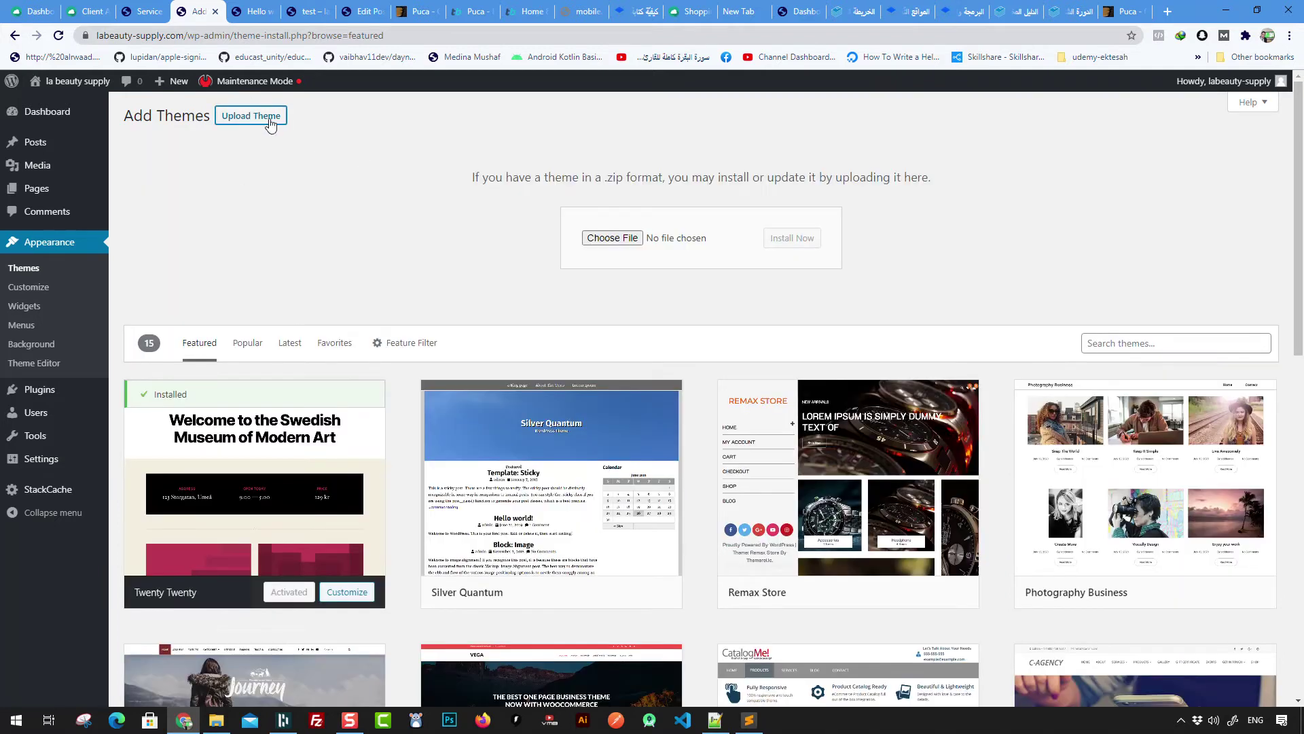
left_click(611, 238)
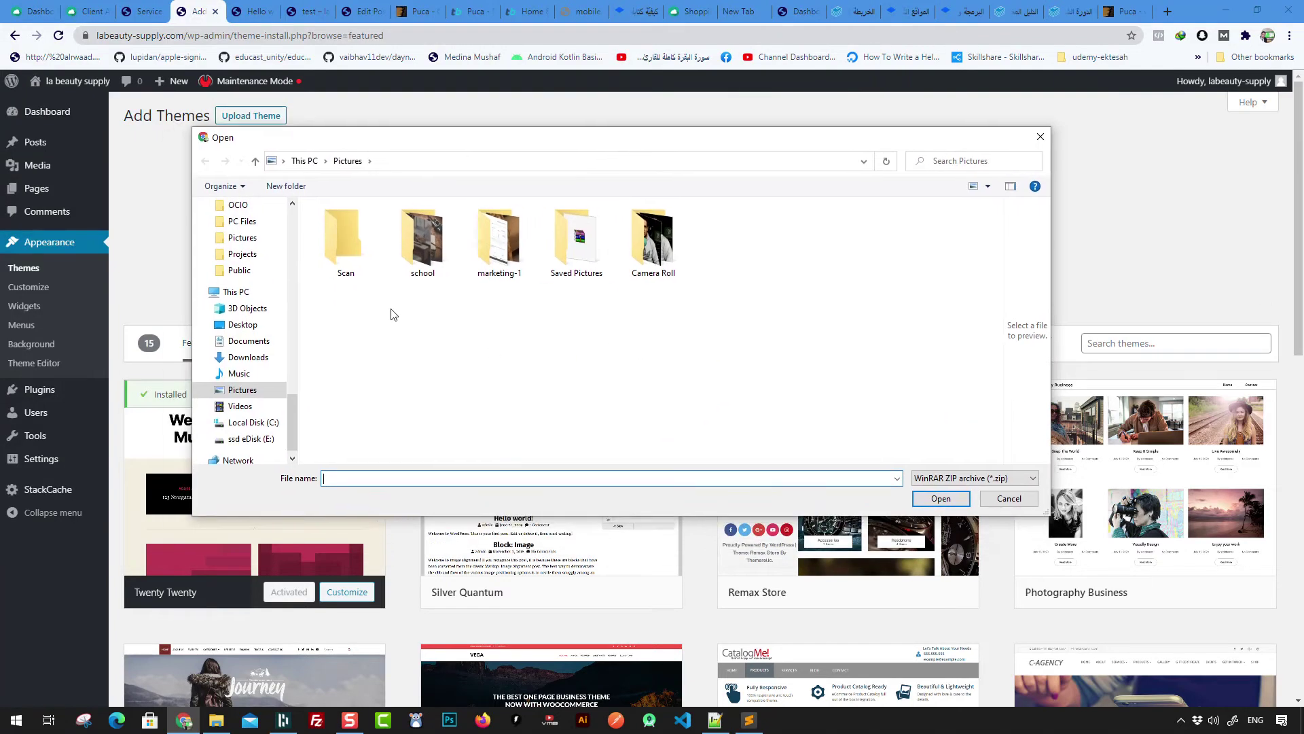
left_click(248, 357)
double_click(340, 261)
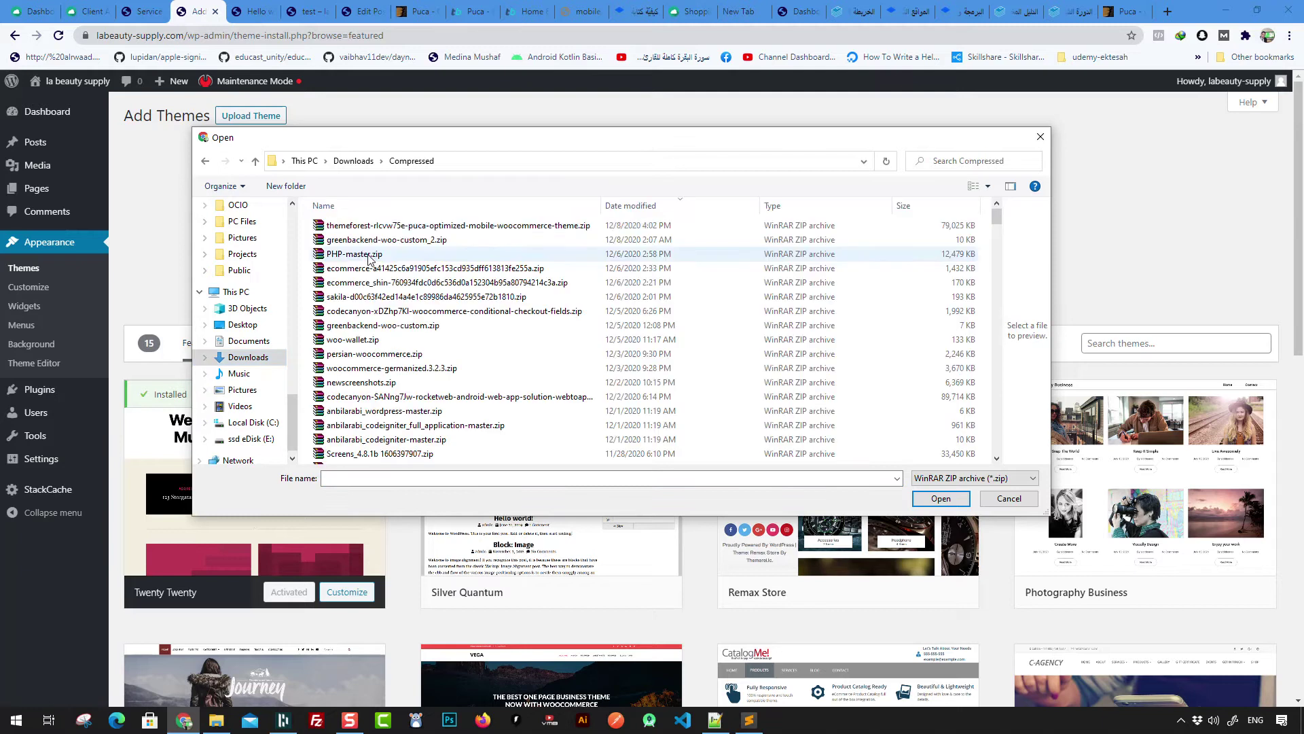
Step: Extract the archive themeforest-rlcvw75e-puca-optimized-mobile-woocommerce-theme.zip into a folder of the same name
left_click(438, 225)
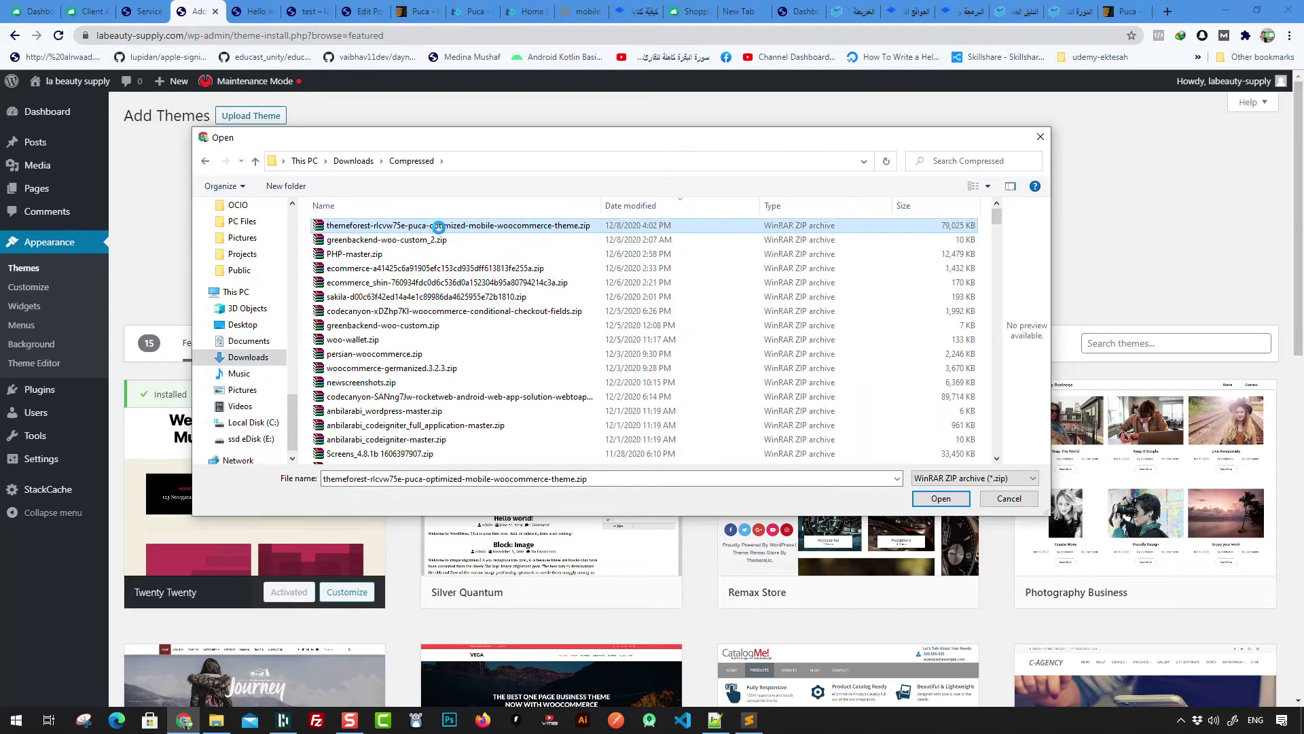
right_click(440, 228)
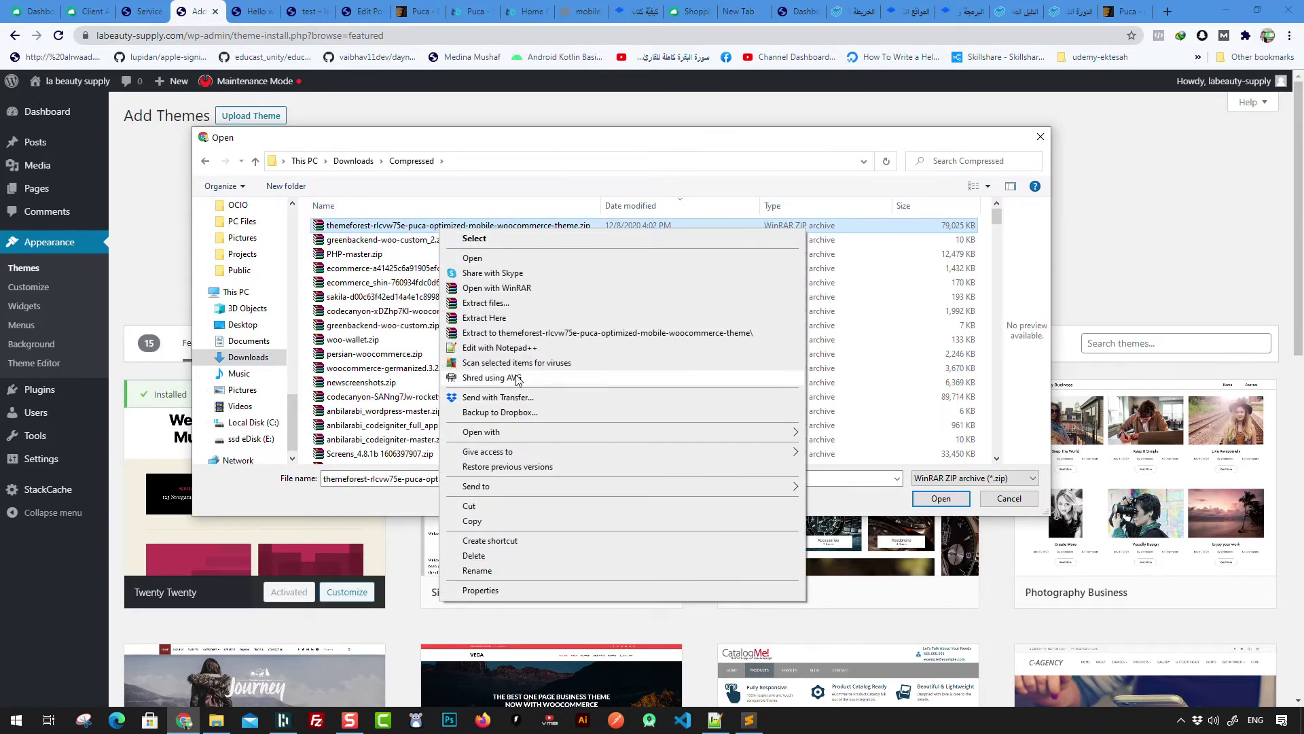
left_click(530, 332)
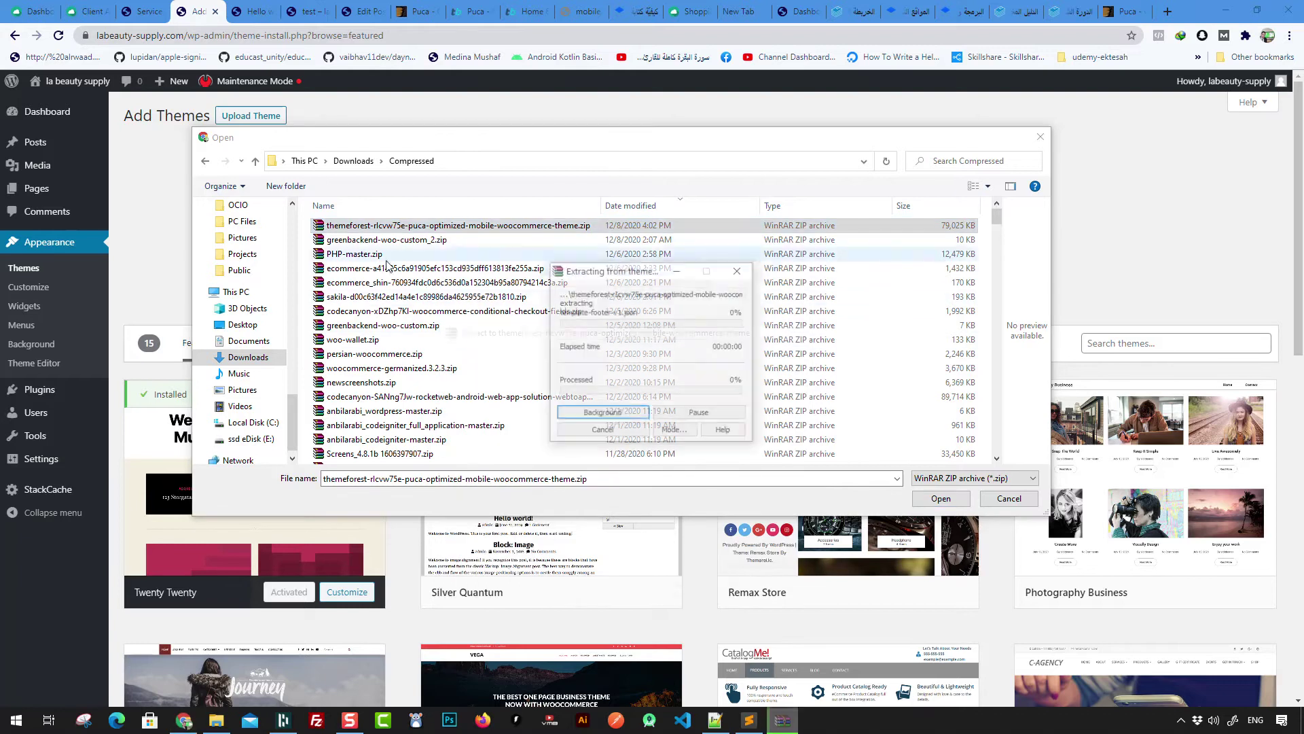
left_click(485, 229)
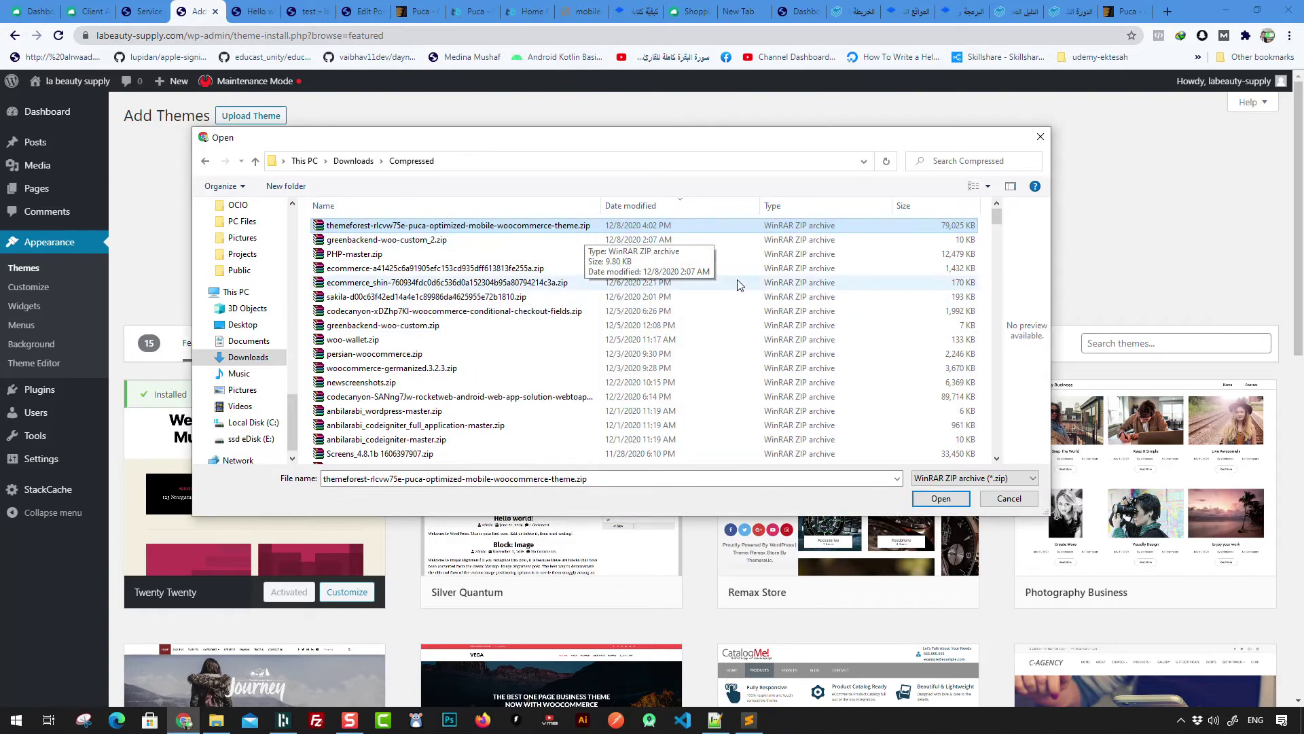
Step: Find the extracted Puca package folder in the file chooser and open its Theme subfolder
scroll(599, 317, "down", 5)
scroll(599, 317, "down", 10)
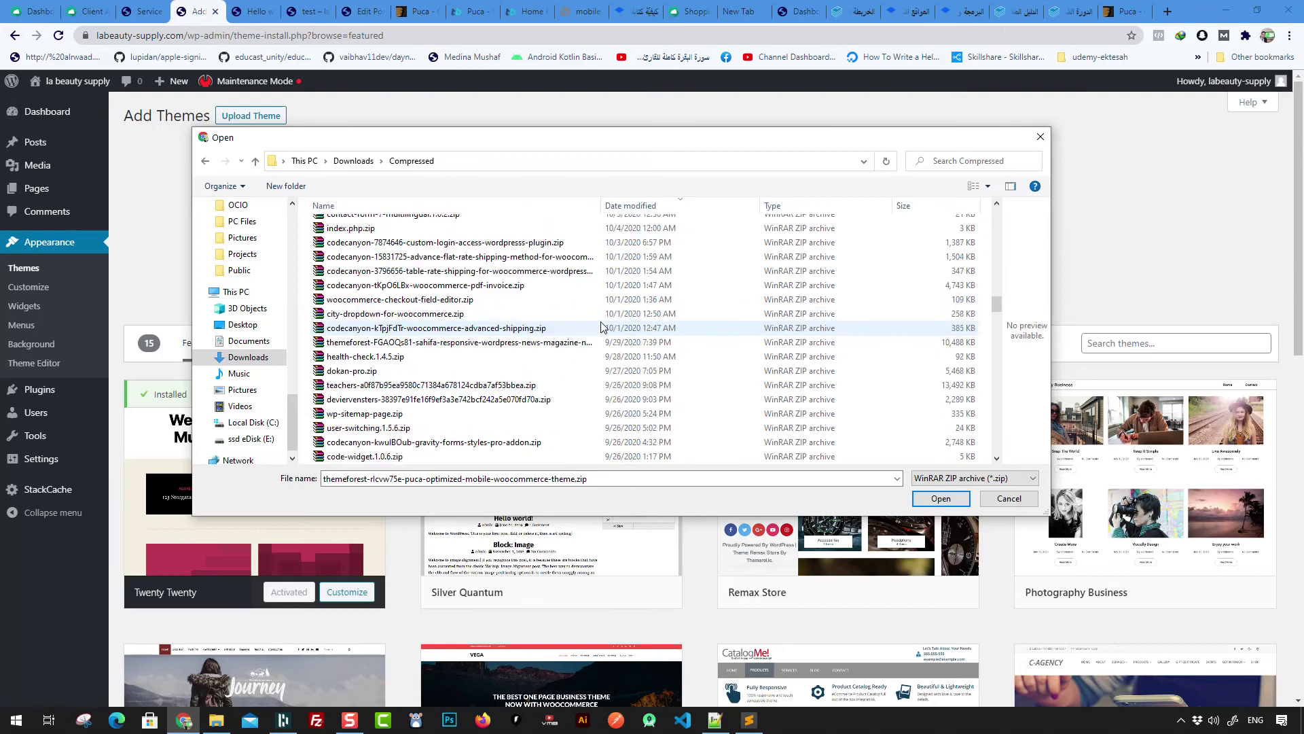
scroll(588, 341, "down", 10)
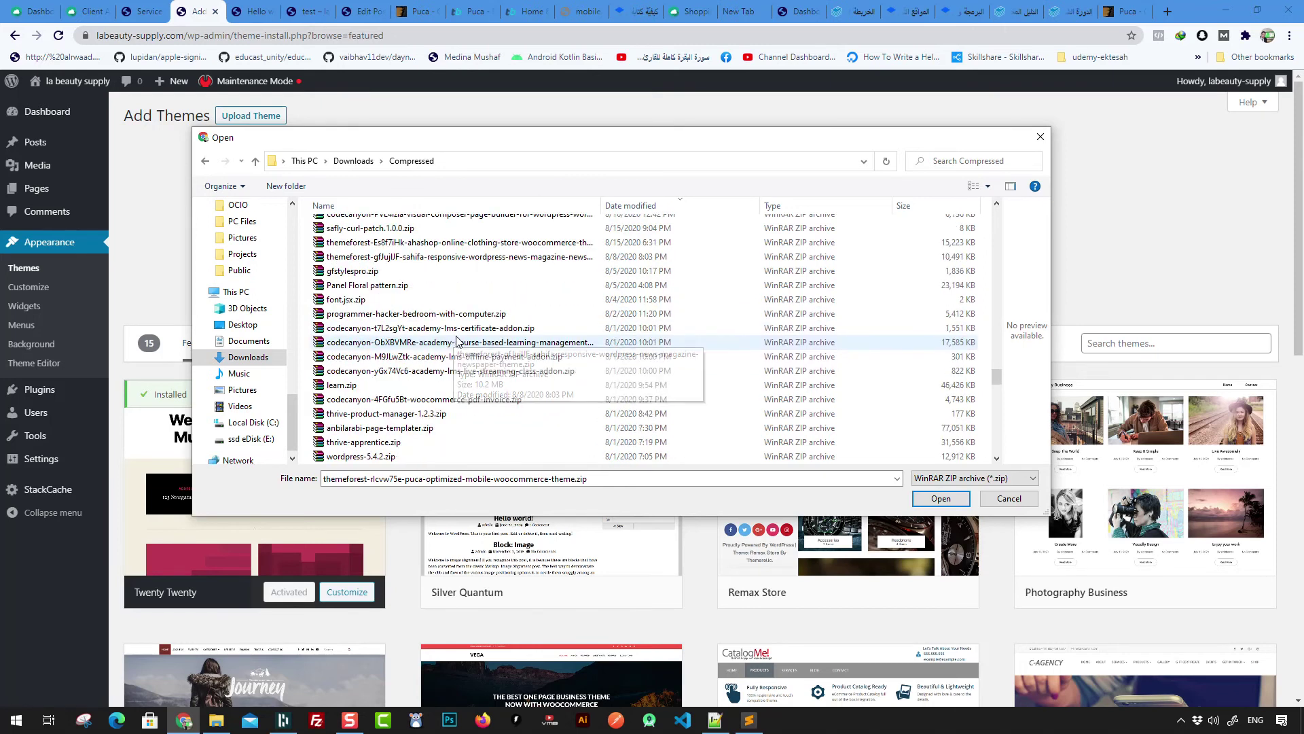
scroll(361, 307, "up", 5)
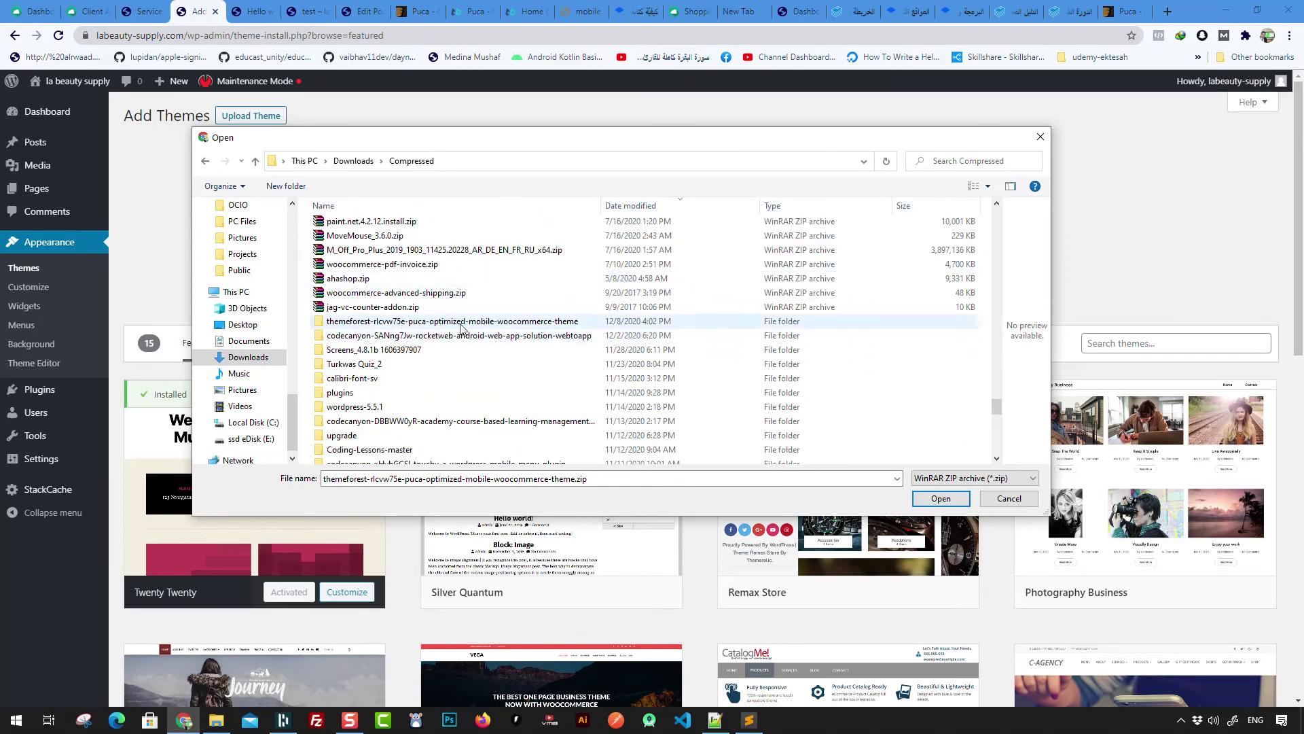
double_click(455, 324)
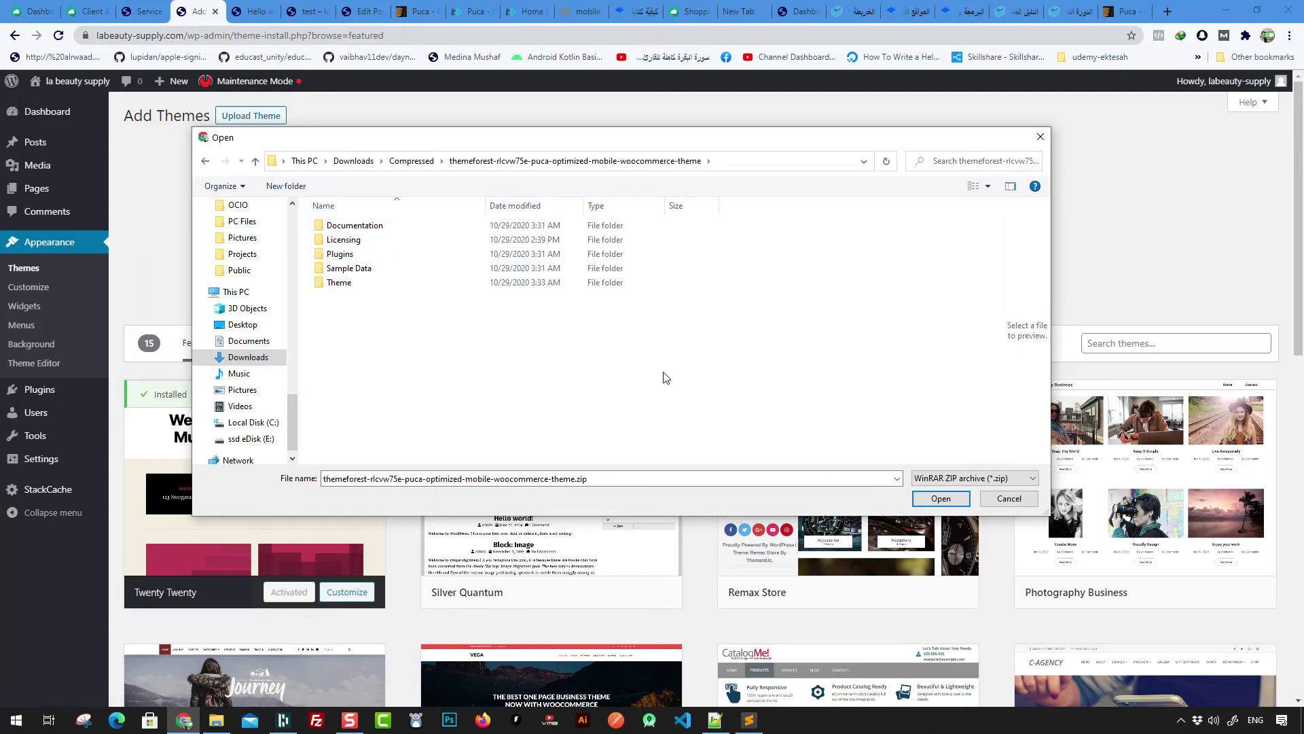
left_click(349, 284)
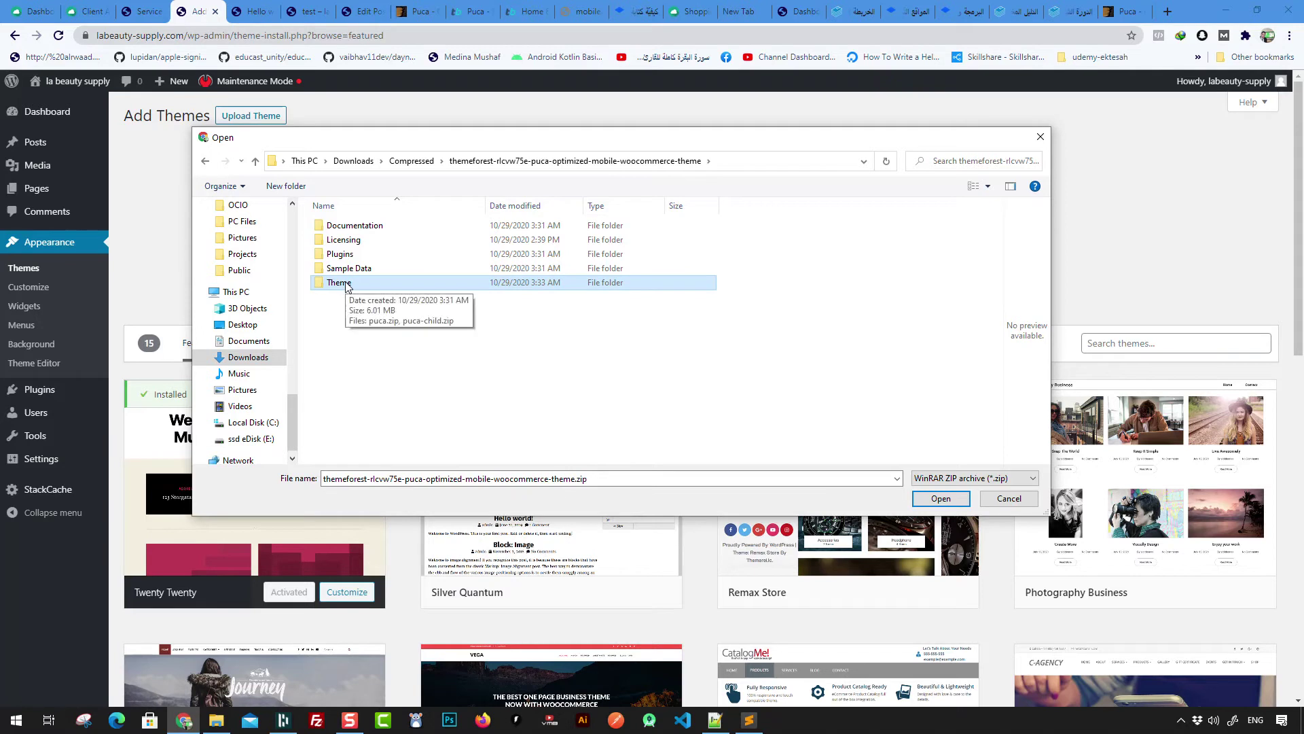
double_click(345, 284)
Step: Choose puca.zip as the theme file to upload and start its installation
left_click(340, 226)
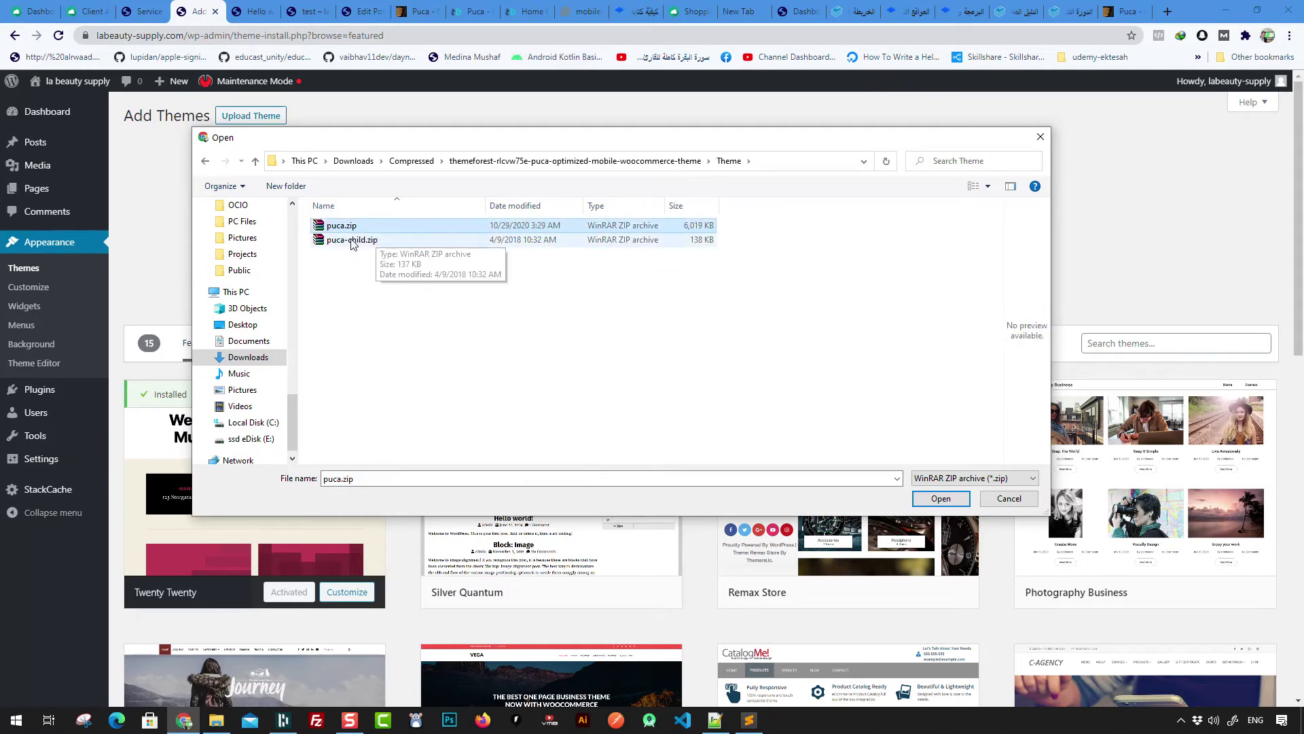
left_click(352, 240)
left_click(333, 228)
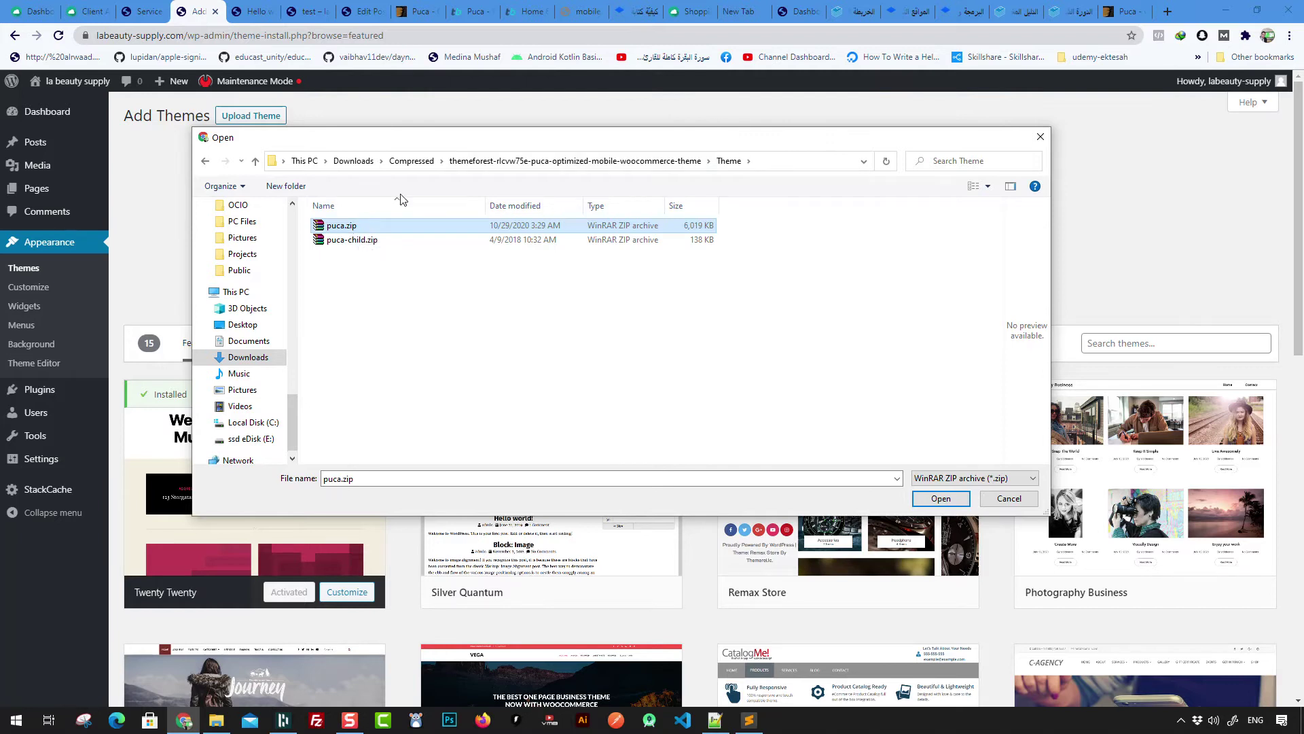
double_click(329, 229)
left_click(793, 239)
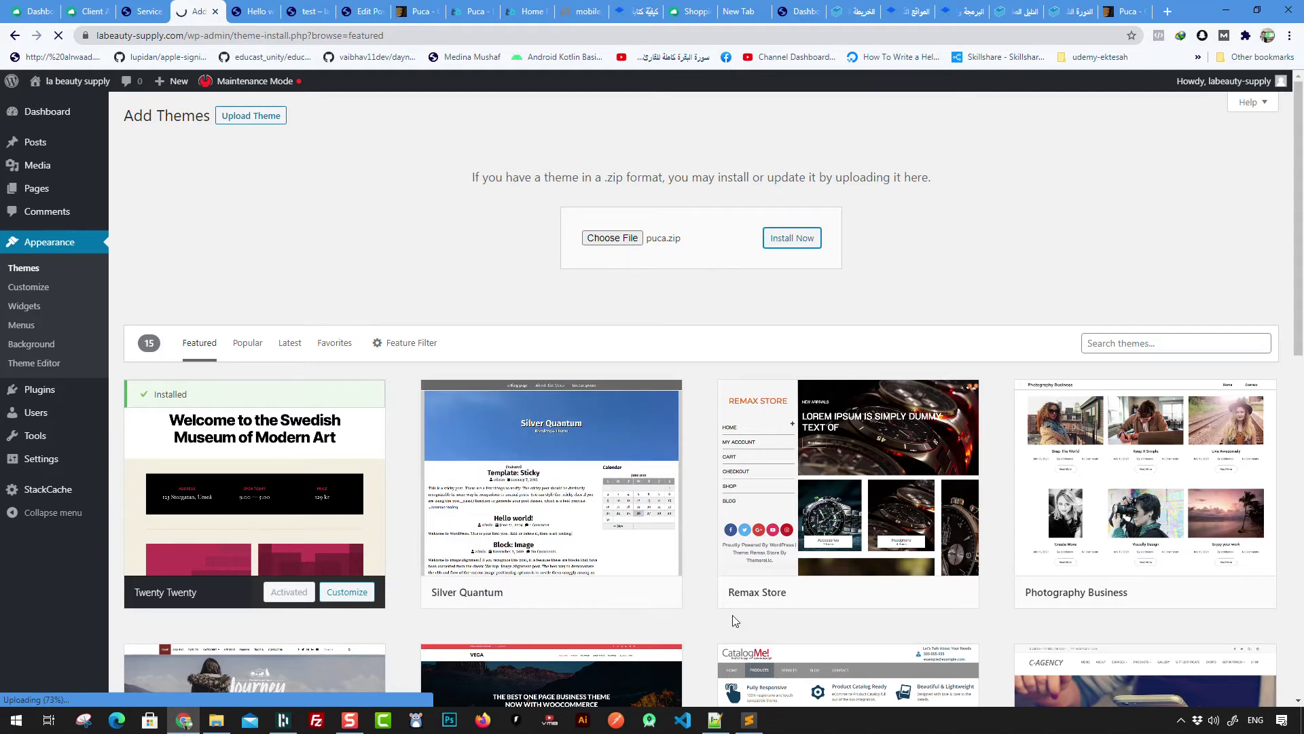
Step: Open the downloaded Puca theme package in WinRAR from its file properties in Internet Download Manager
left_click(1181, 720)
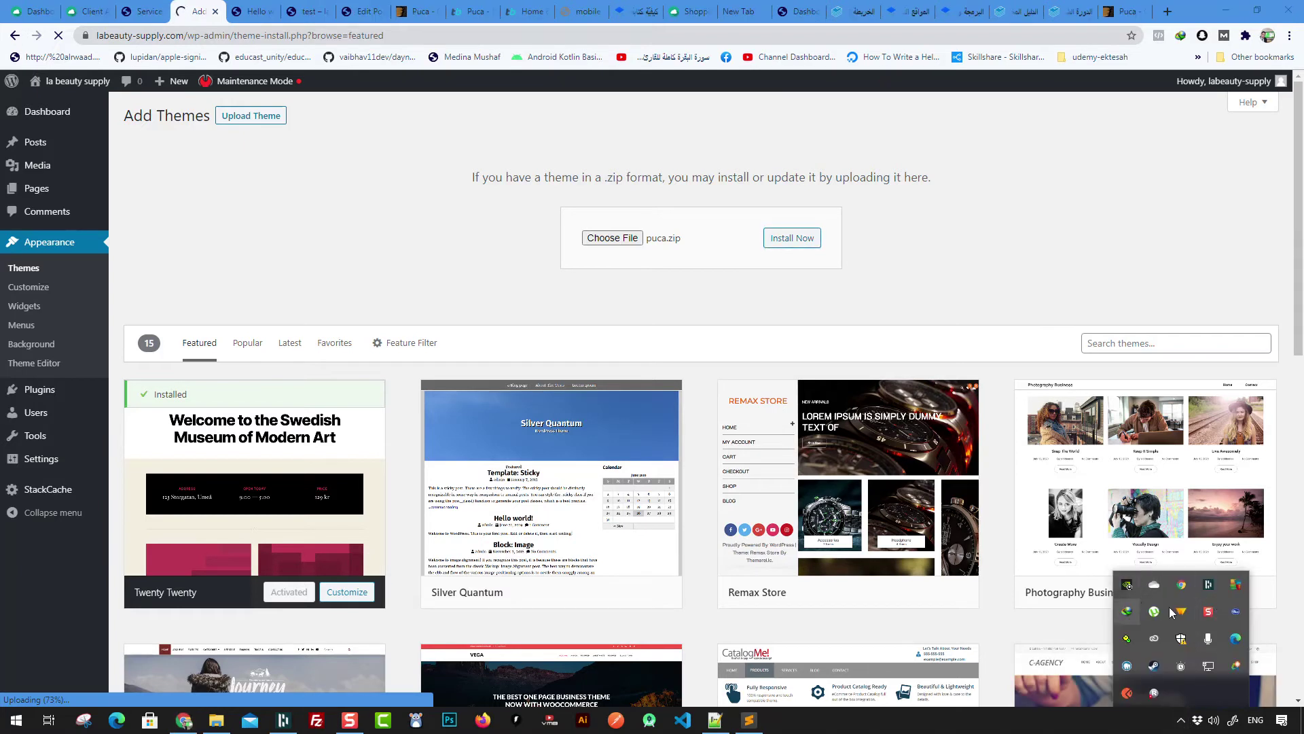
left_click(1127, 613)
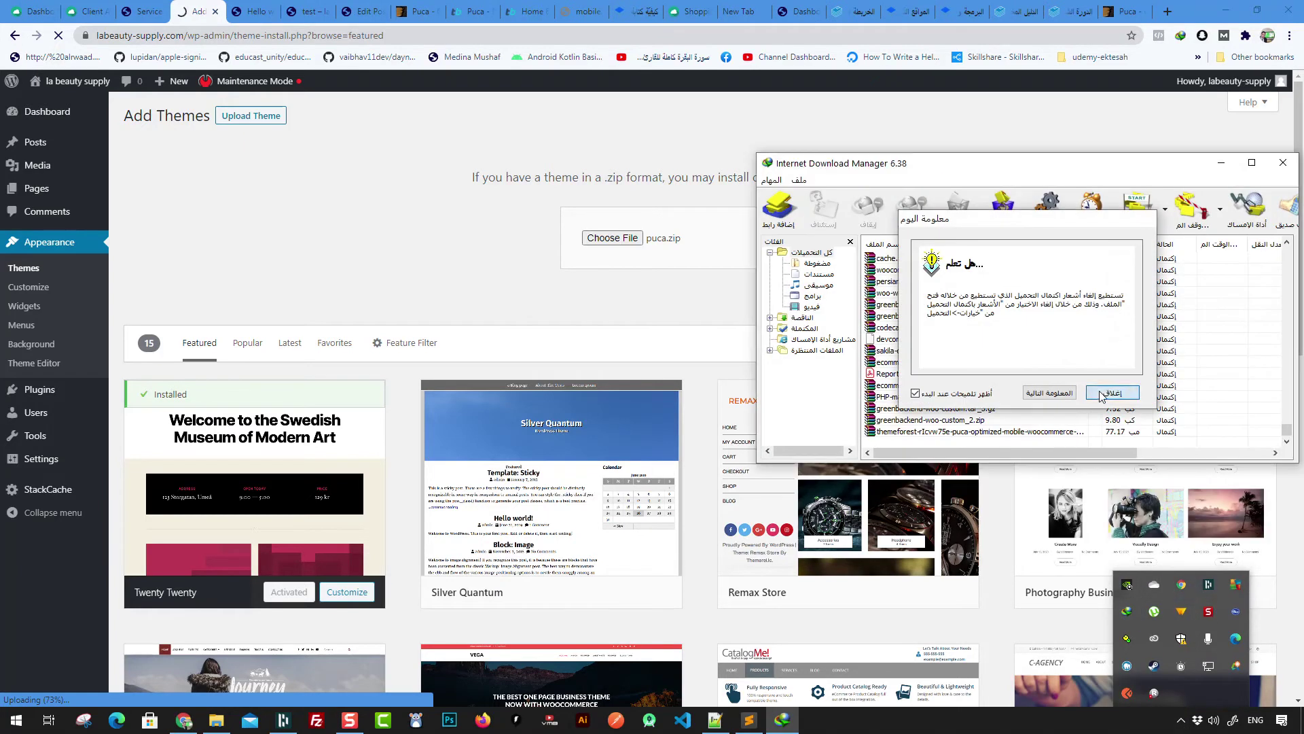
left_click(1043, 392)
double_click(988, 432)
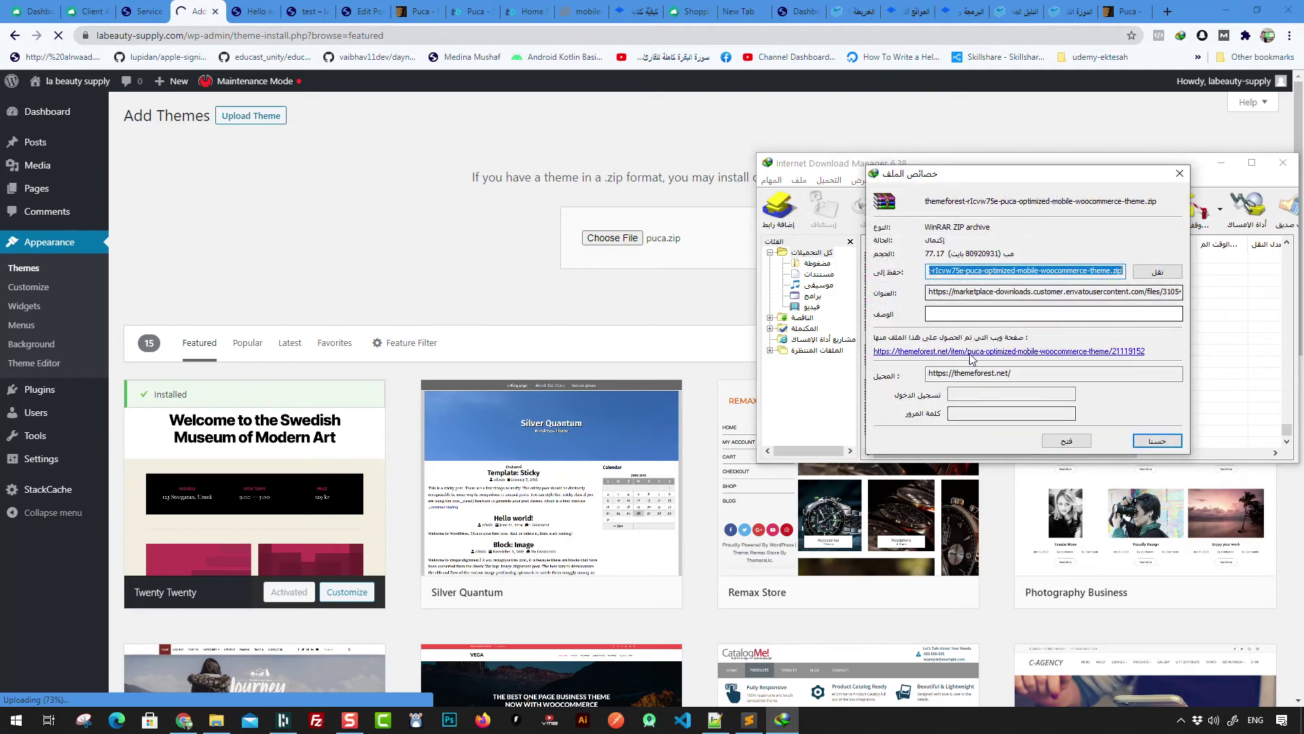
left_click(1064, 442)
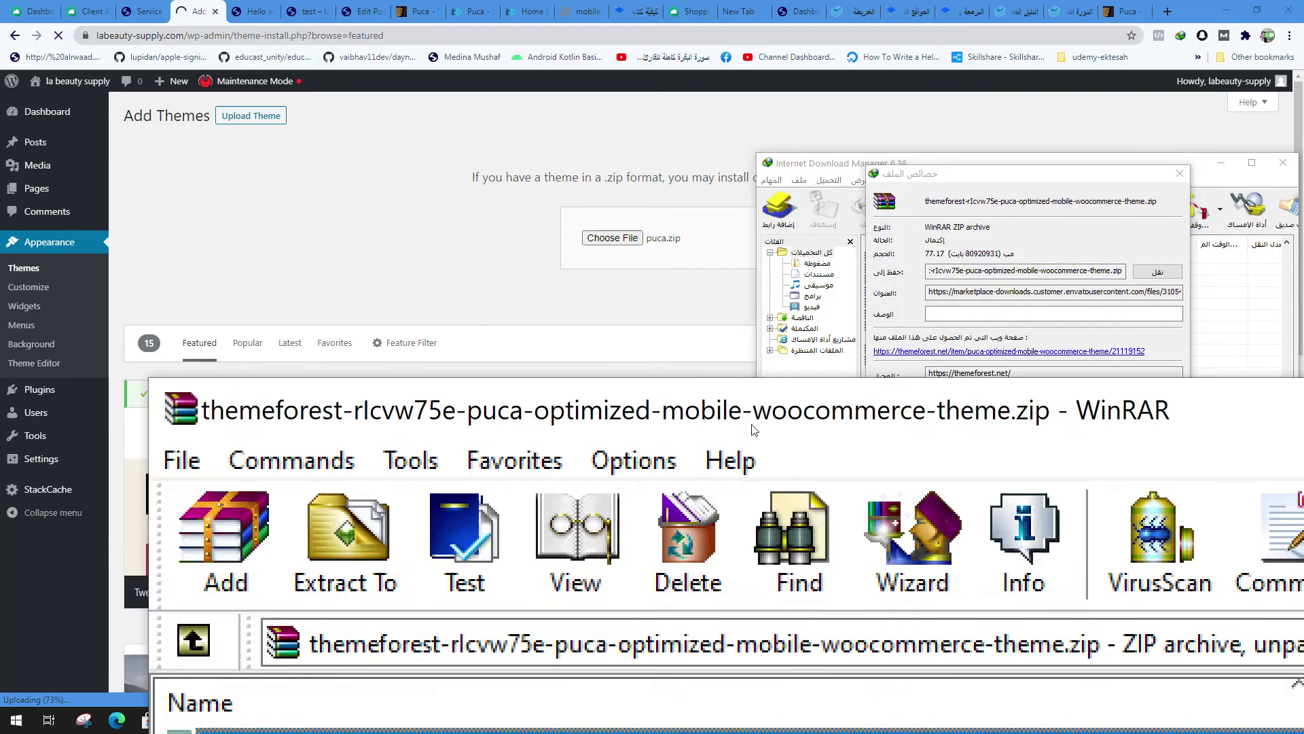
left_click_drag(753, 429, 820, 57)
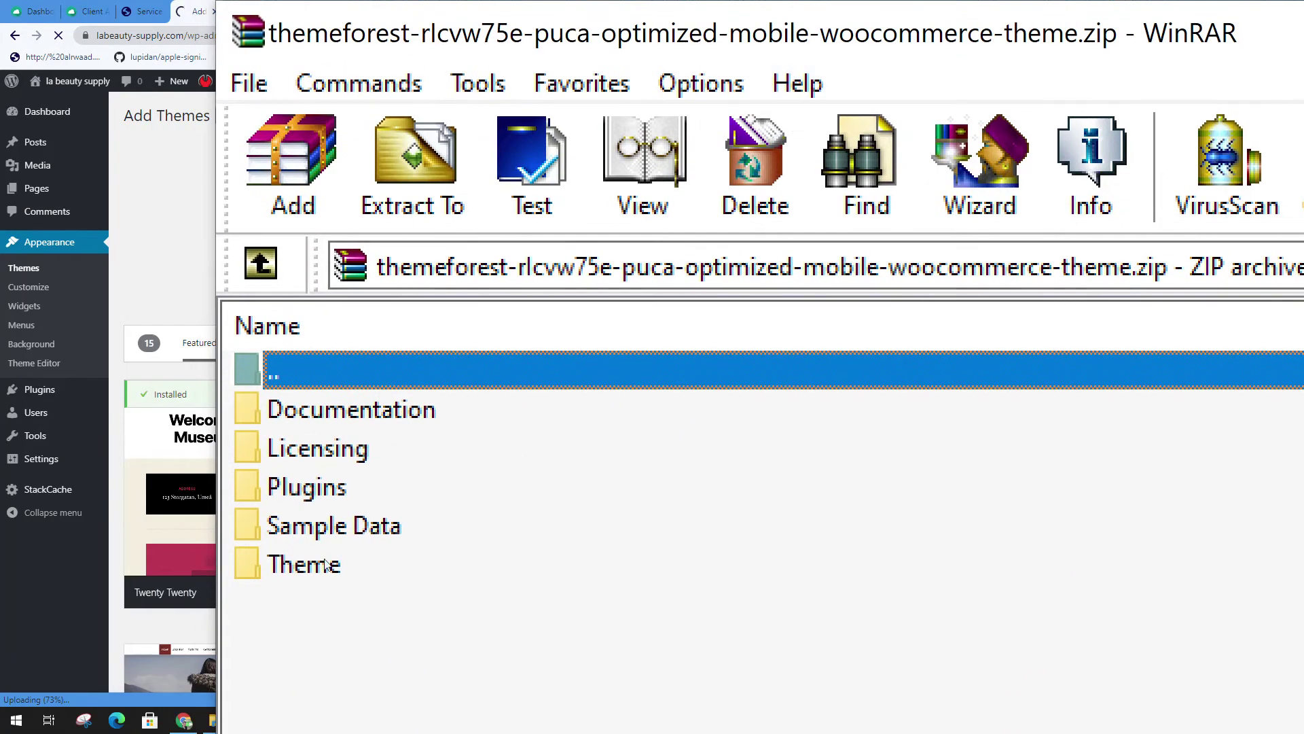
Step: Open puca.zip from the package's Theme folder and enter its puca folder
double_click(297, 562)
left_click(329, 411)
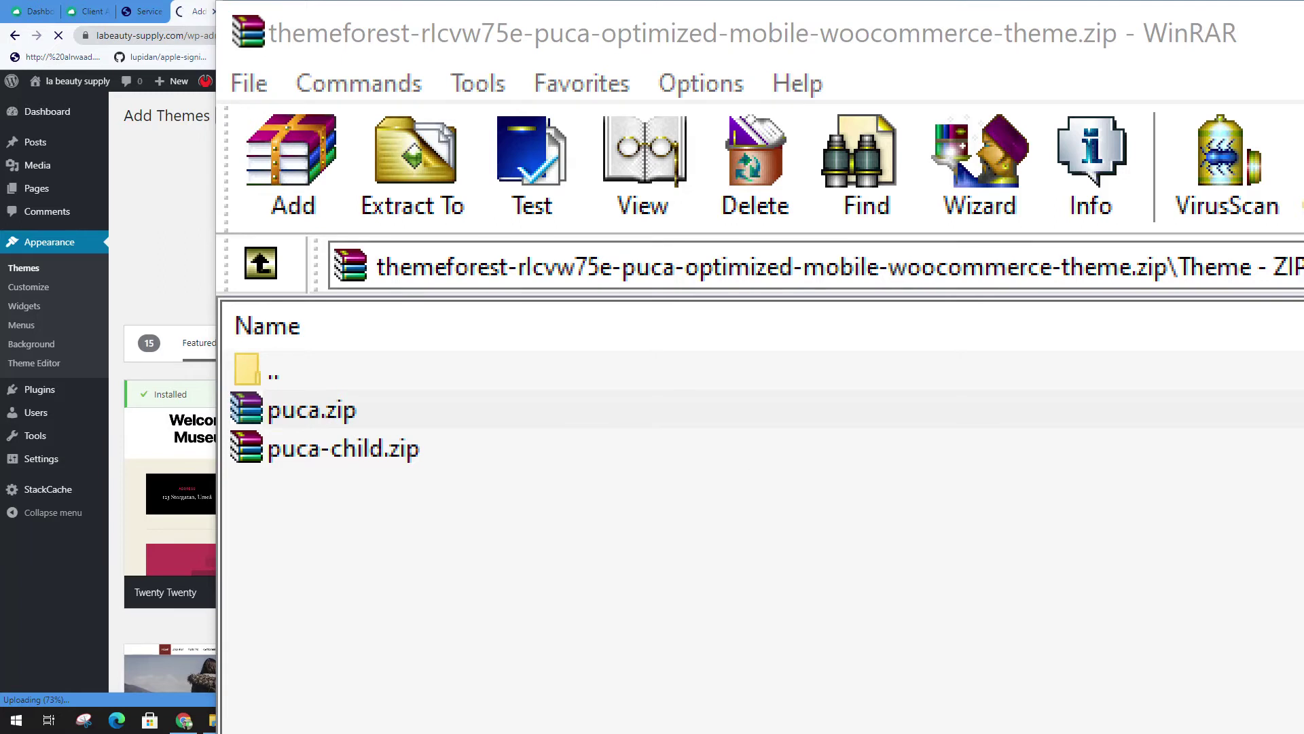
left_click(375, 469)
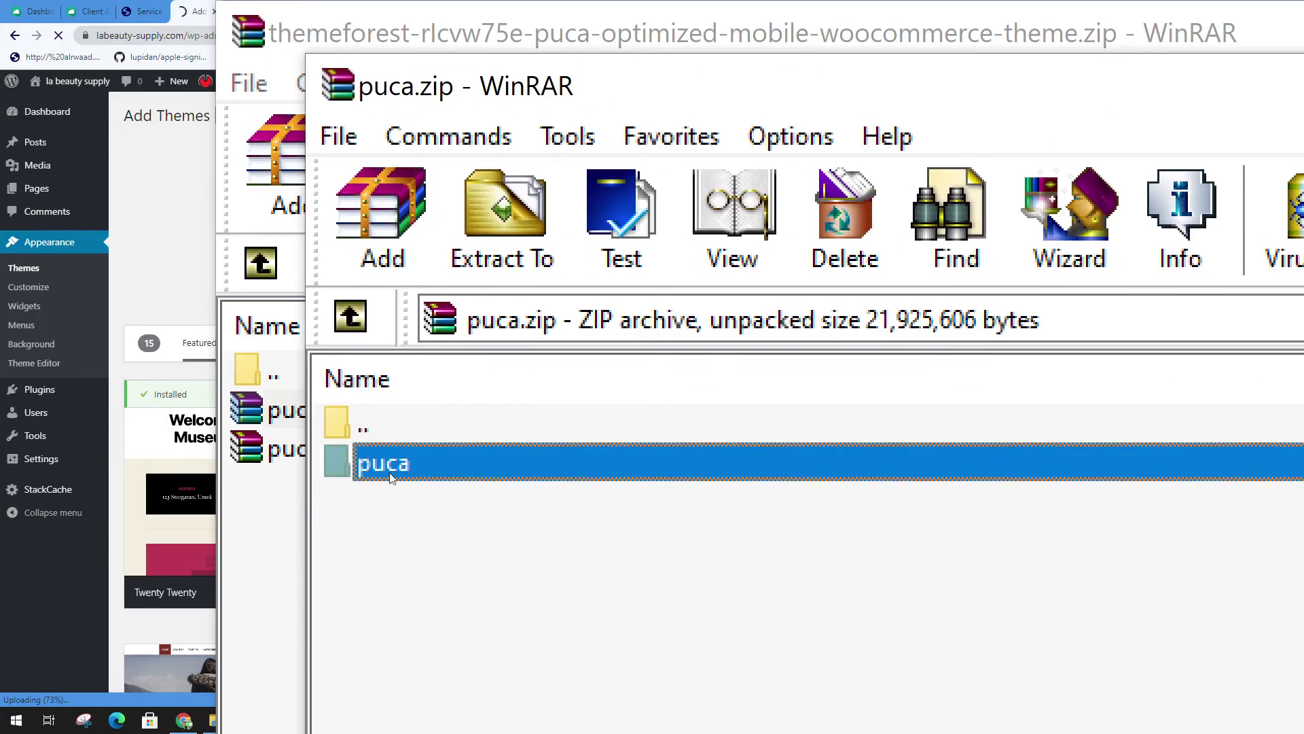
double_click(390, 468)
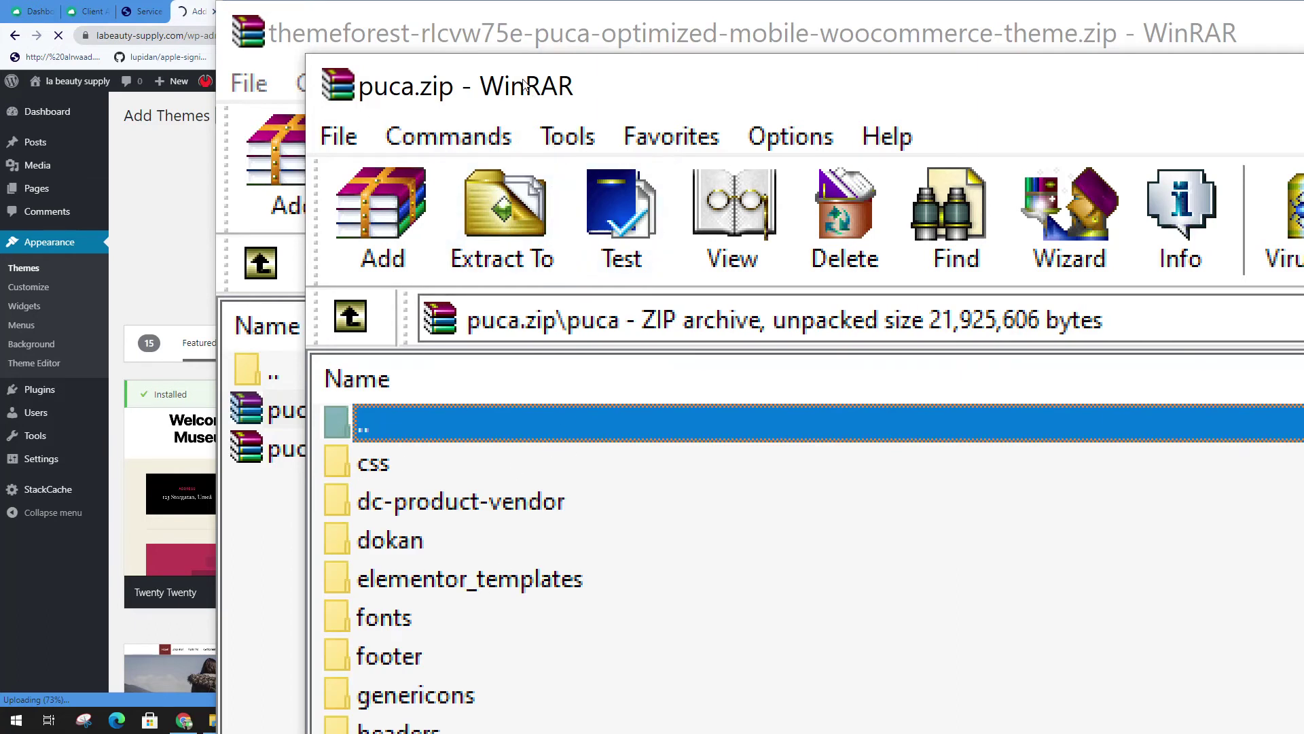
key("Escape")
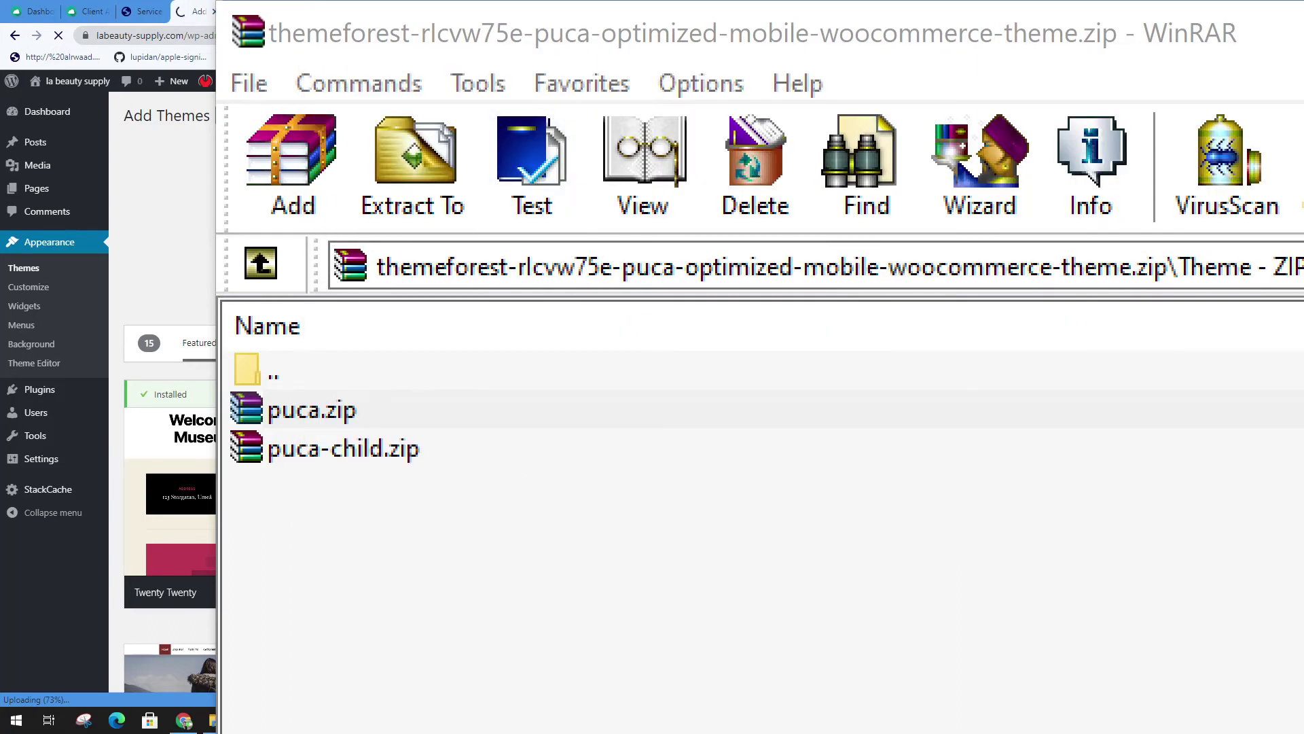
key("Return")
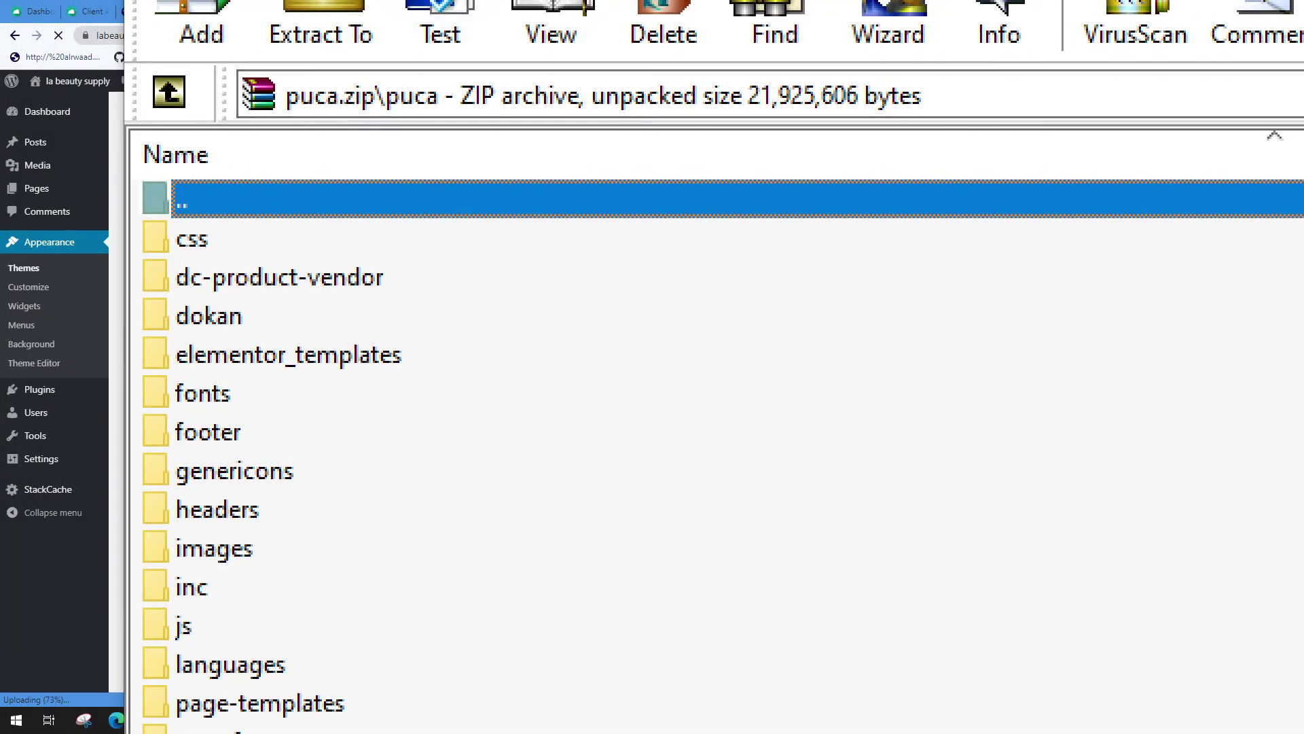
Step: Examine the puca folder's contents full screen, including style.css and functions.php, and close the puca.zip archive
left_click_drag(936, 291, 378, 205)
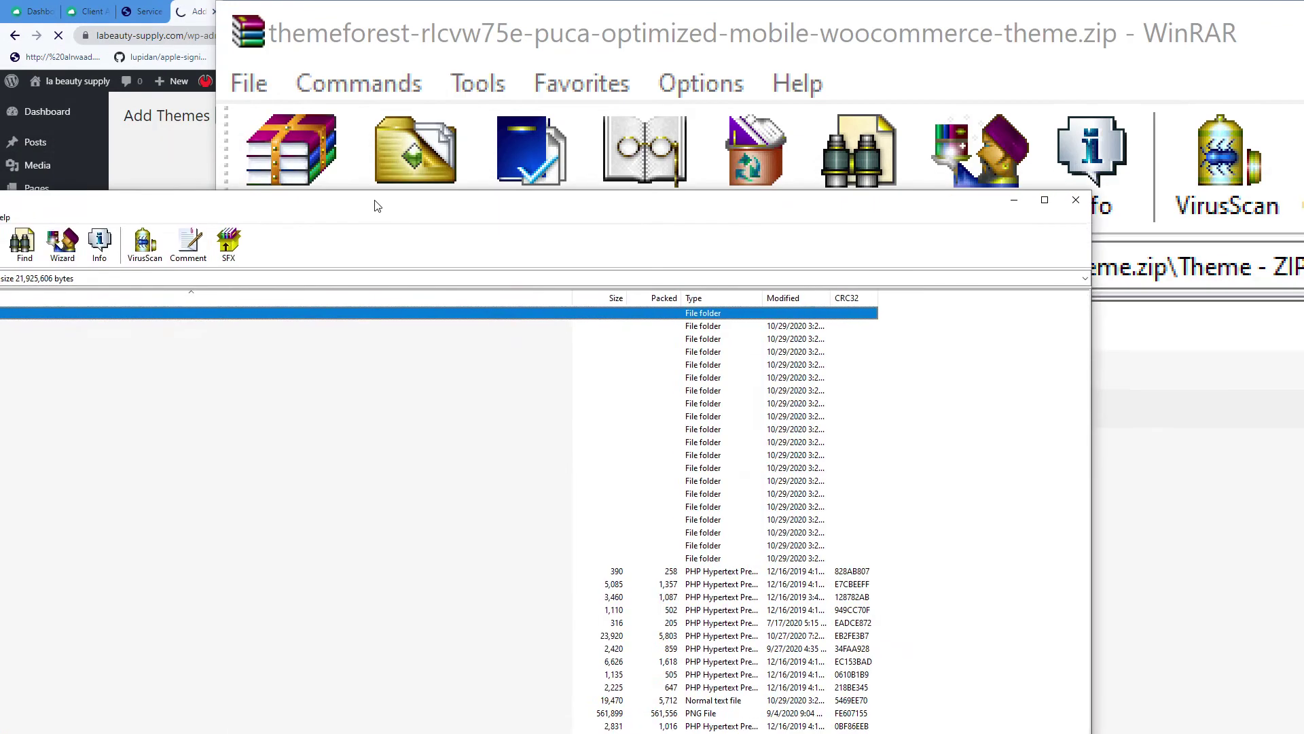
left_click(1045, 199)
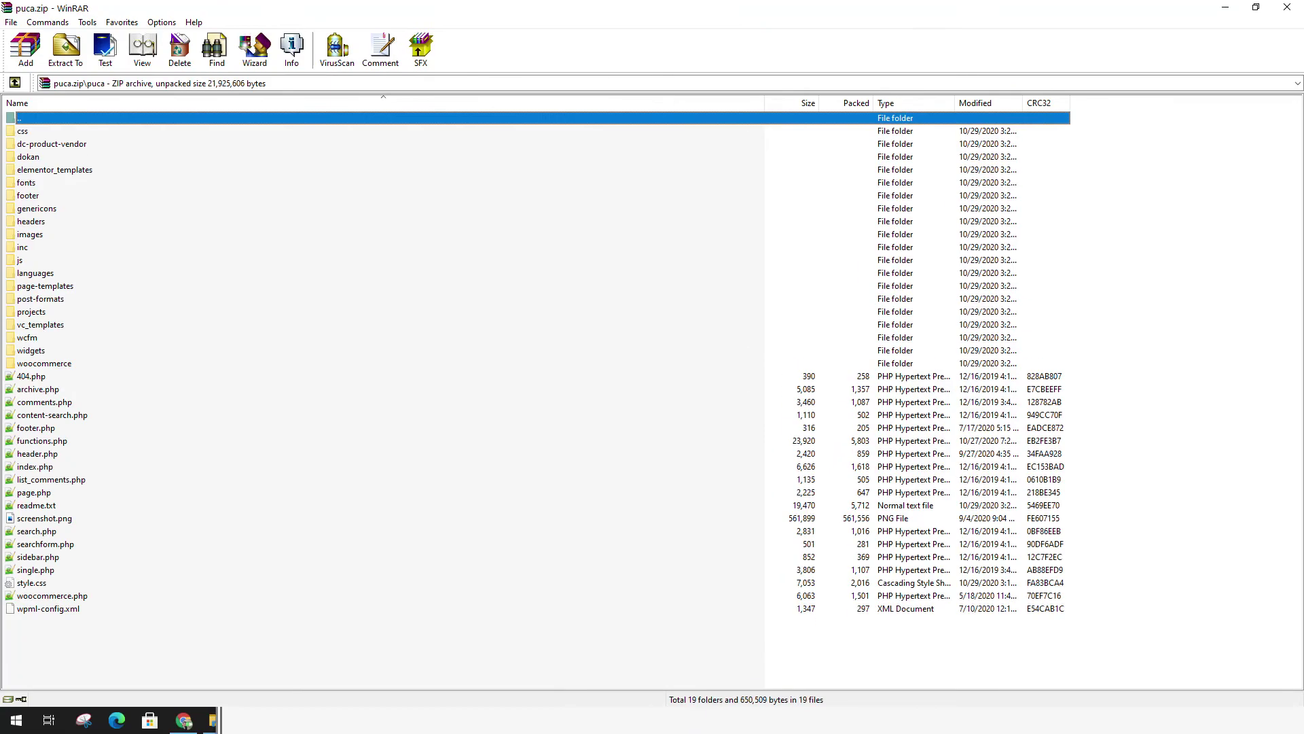
left_click(34, 584)
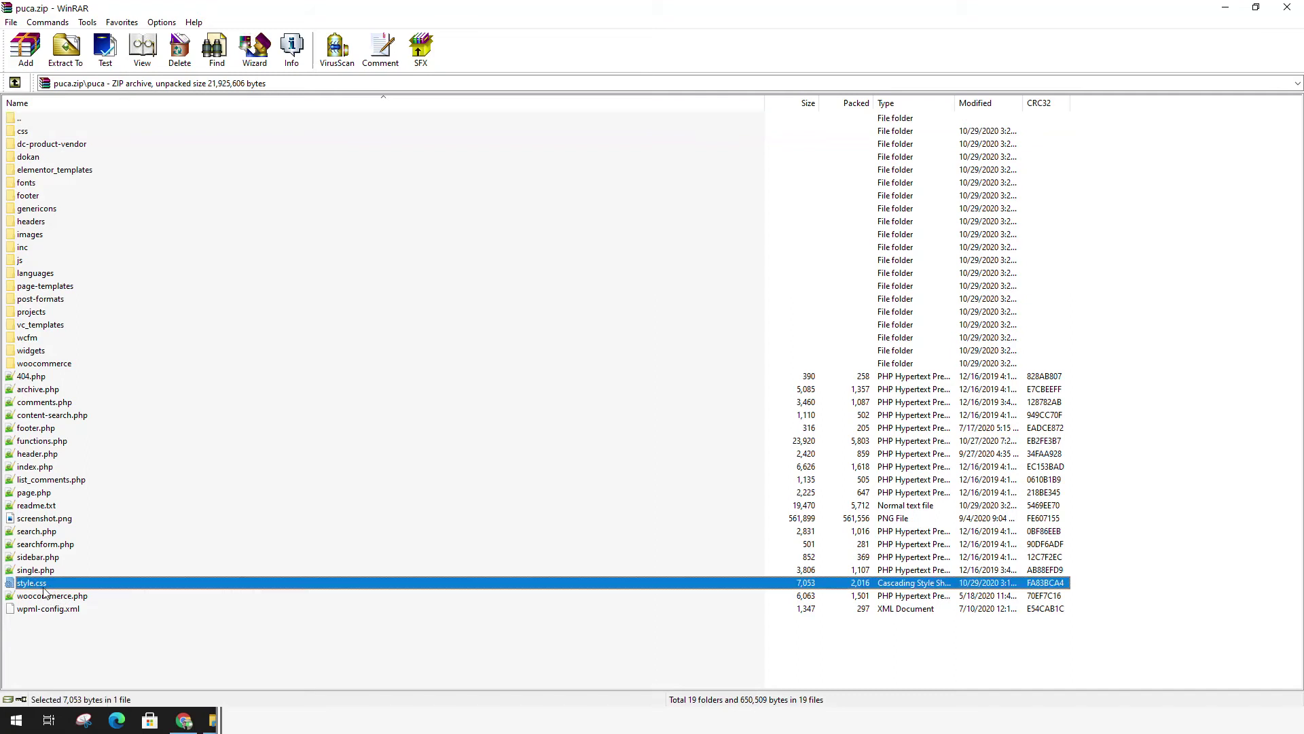
left_click(47, 441)
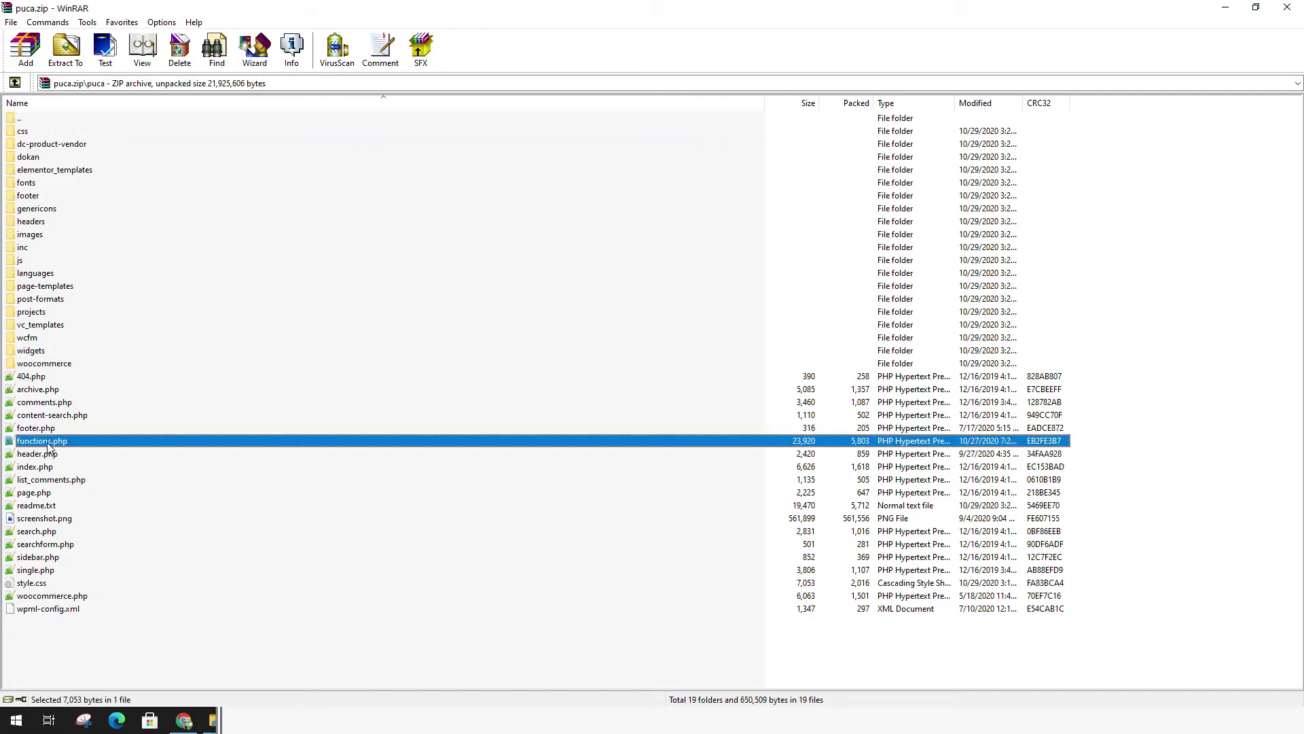
left_click(131, 638)
left_click_drag(222, 652, 173, 132)
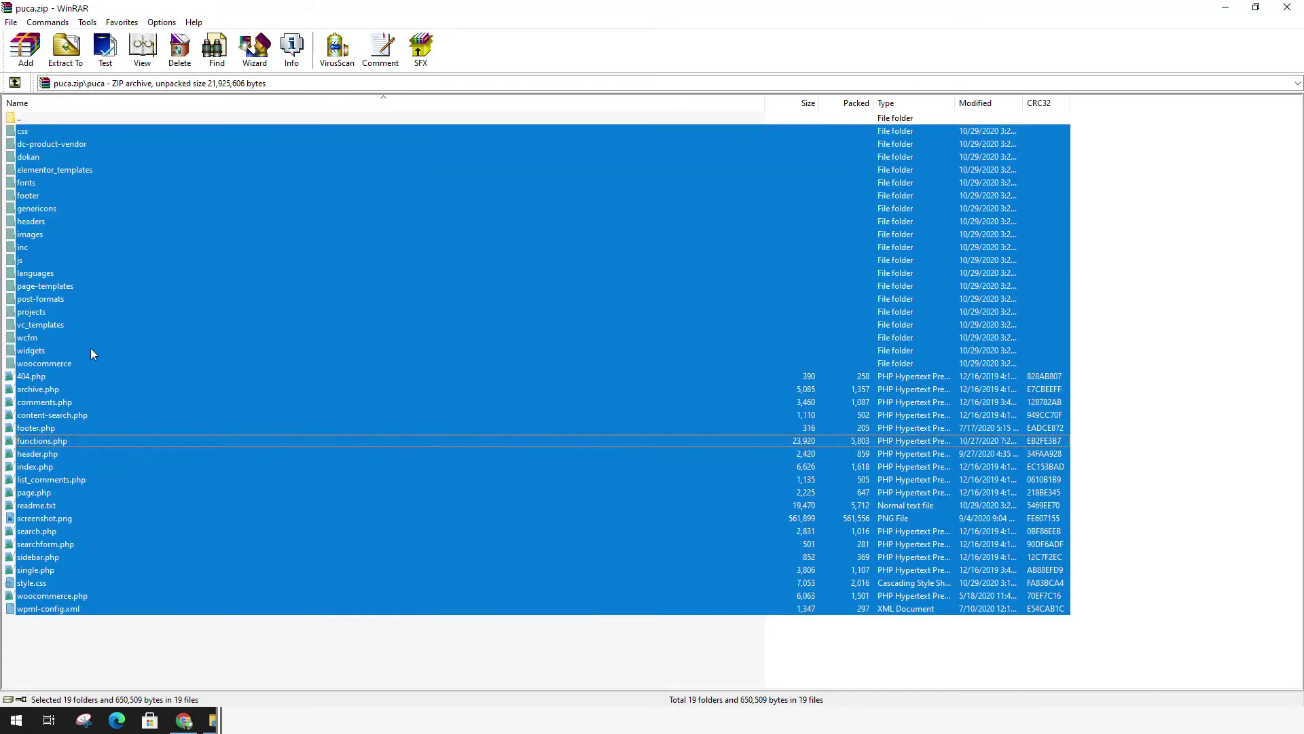
left_click(34, 120)
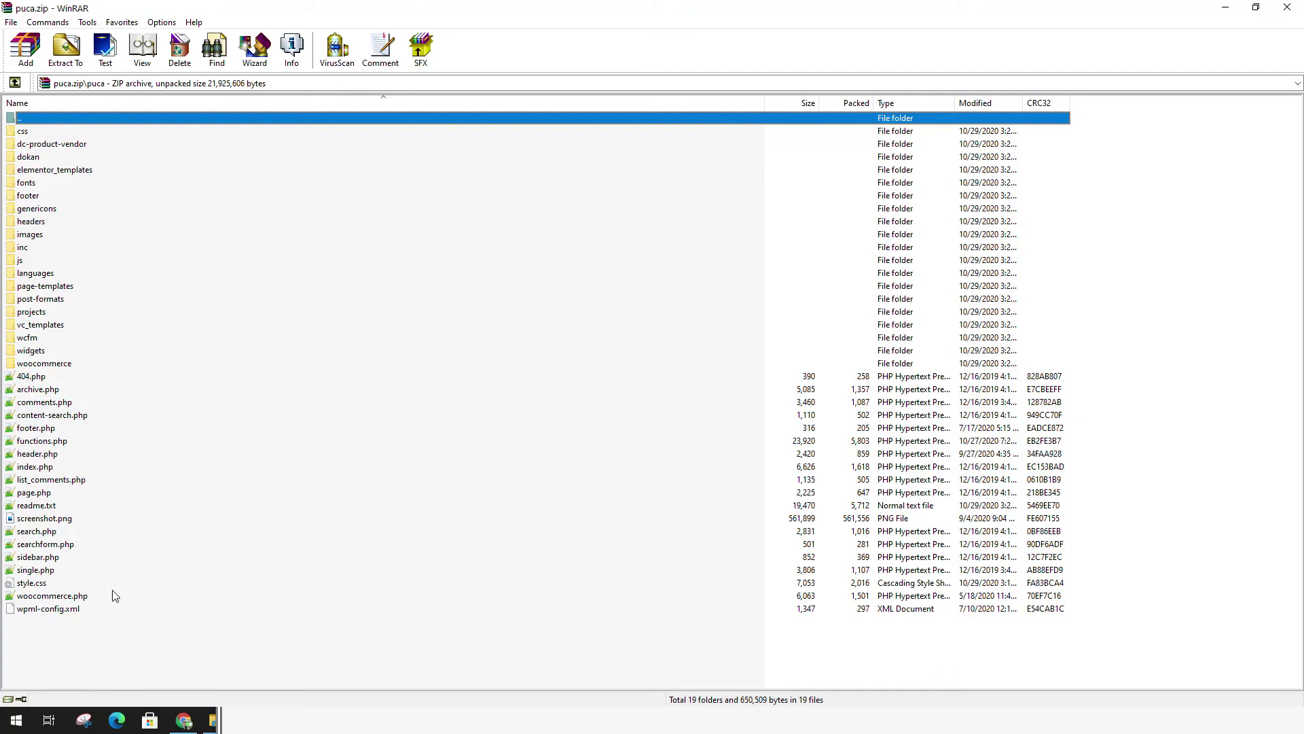
left_click(113, 595)
double_click(20, 119)
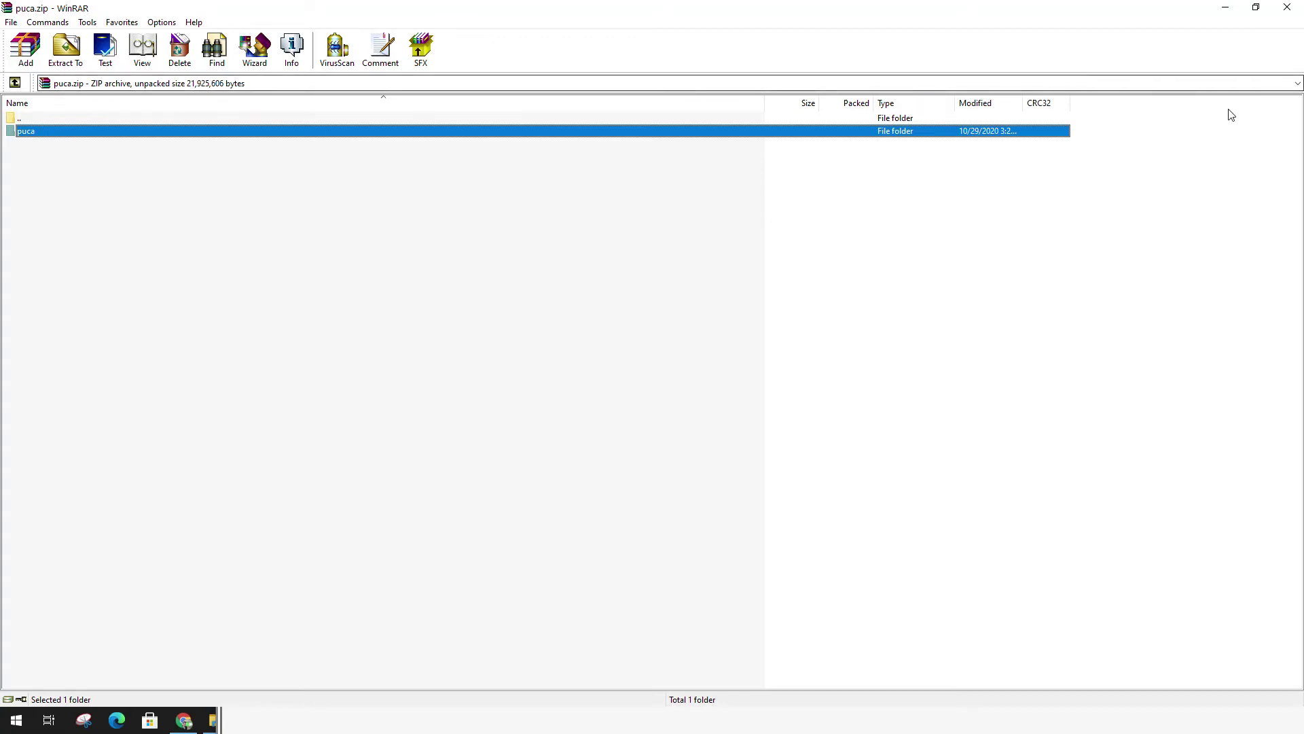
left_click(1286, 8)
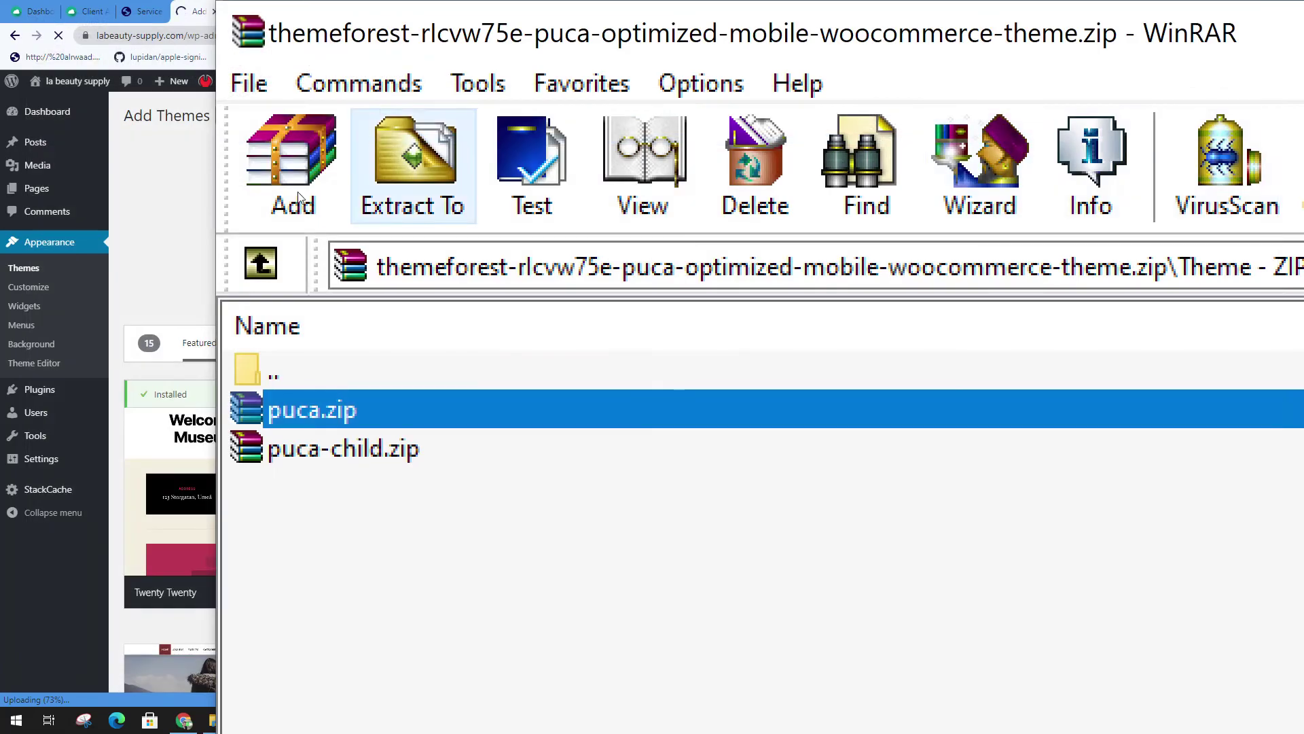
Step: Check the theme upload progress in the browser and close the Puca theme package in WinRAR
left_click(161, 273)
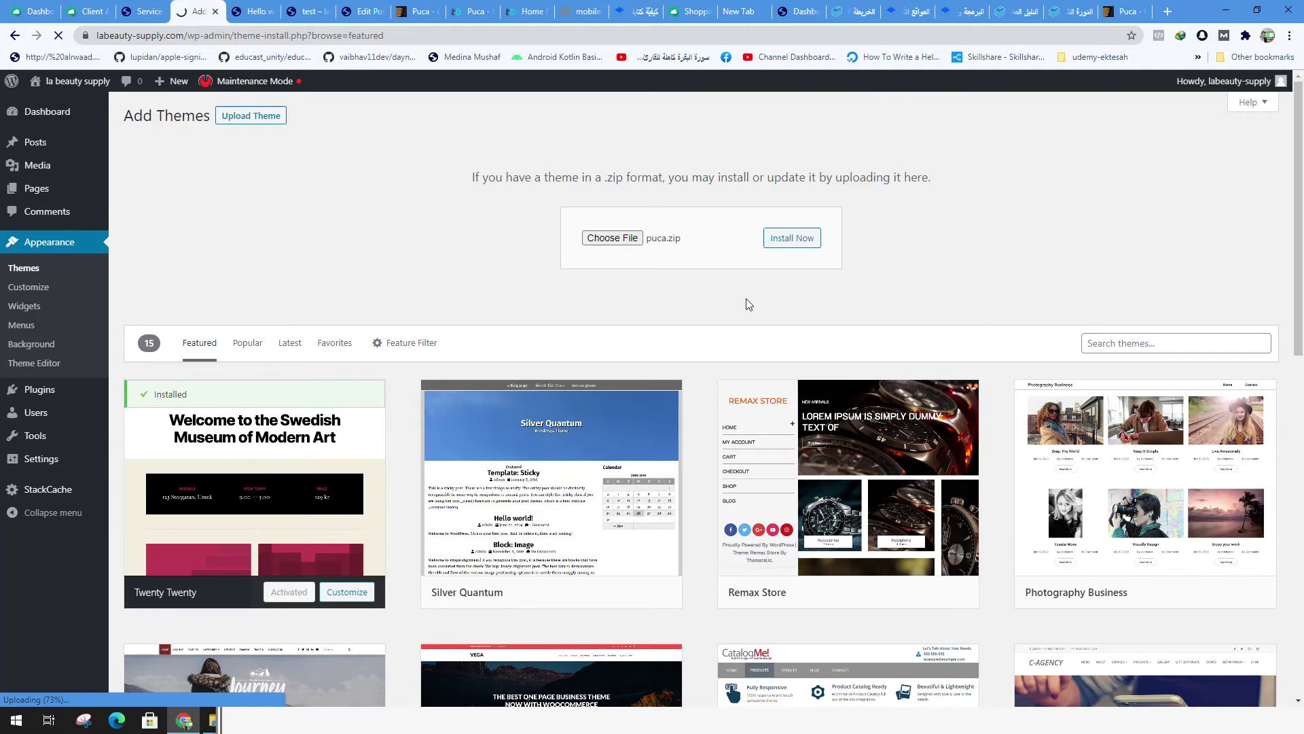
scroll(836, 185, "down", 1)
scroll(650, 283, "up", 1)
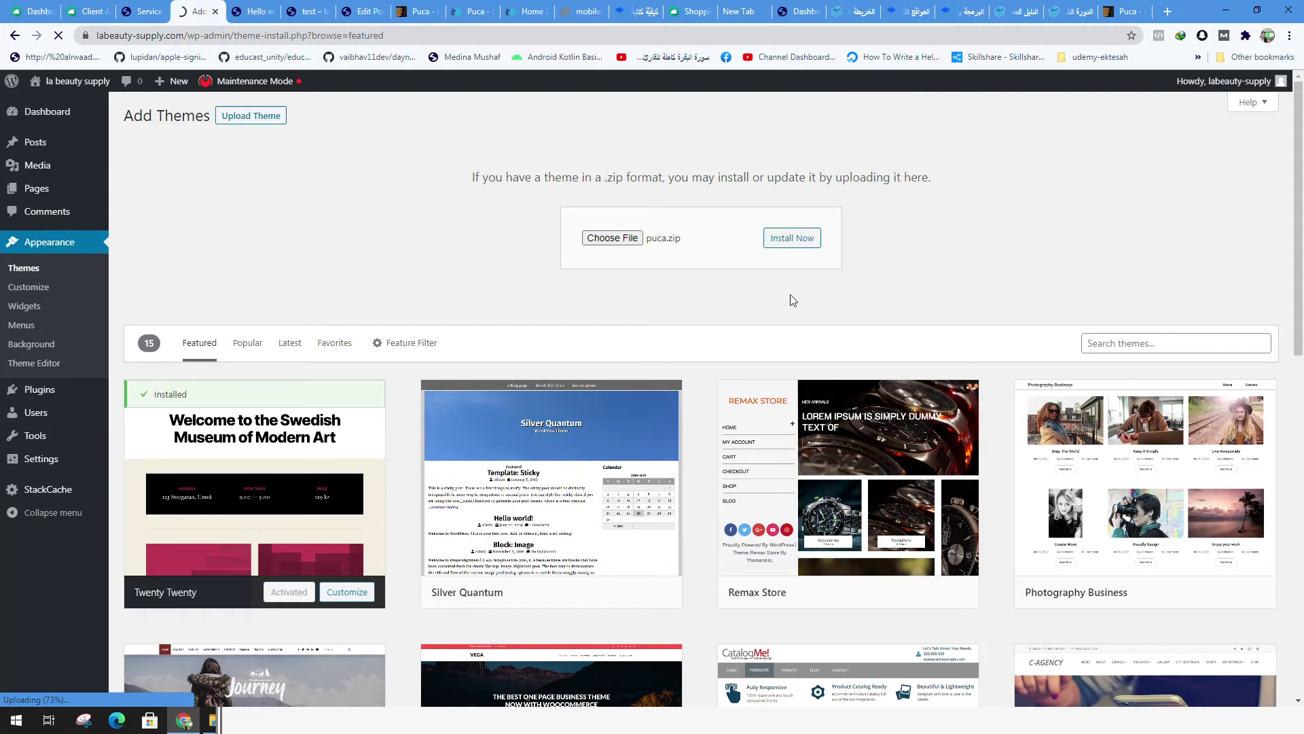
left_click(428, 720)
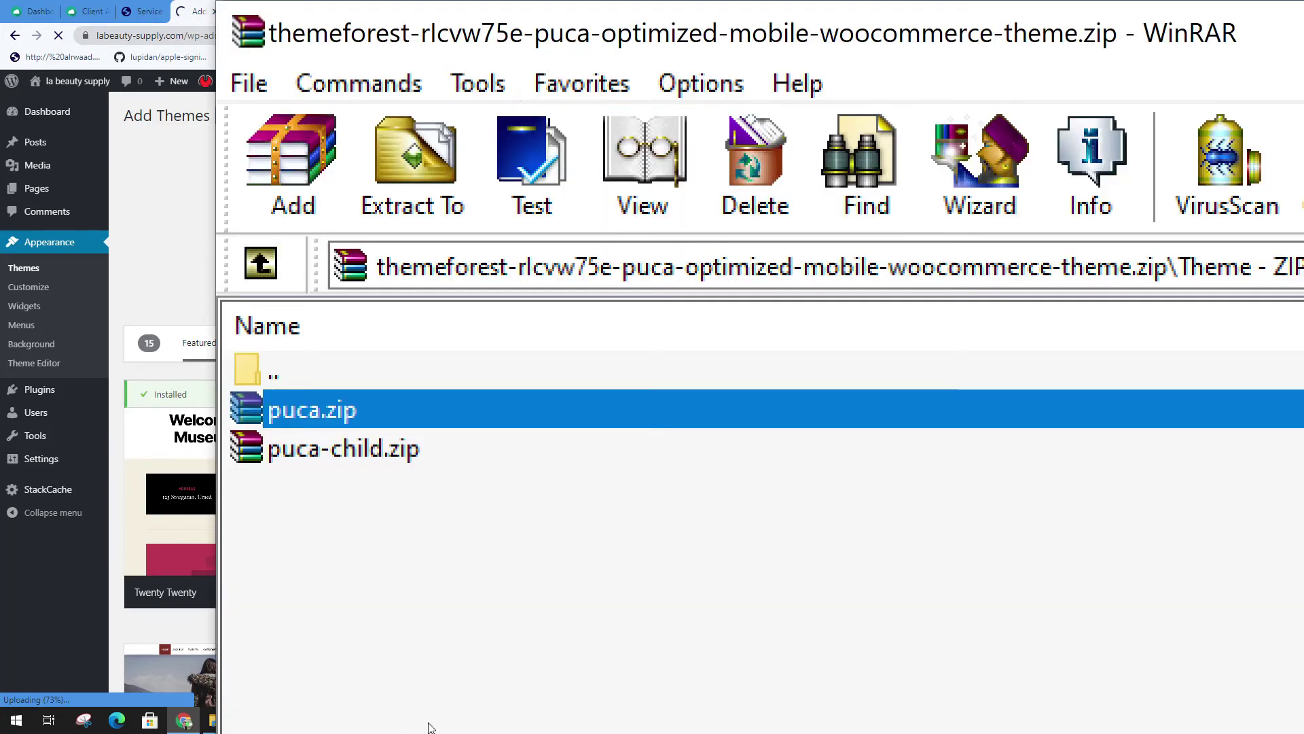
left_click(248, 83)
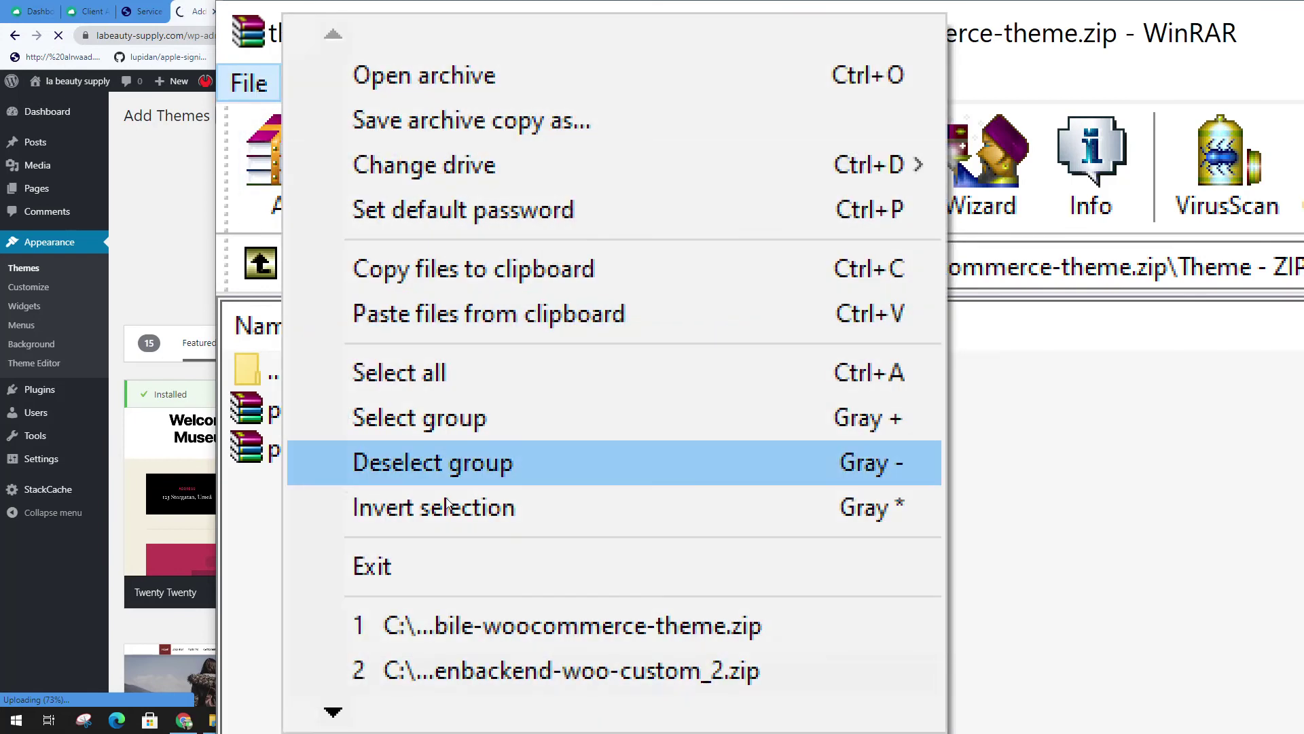
left_click(418, 569)
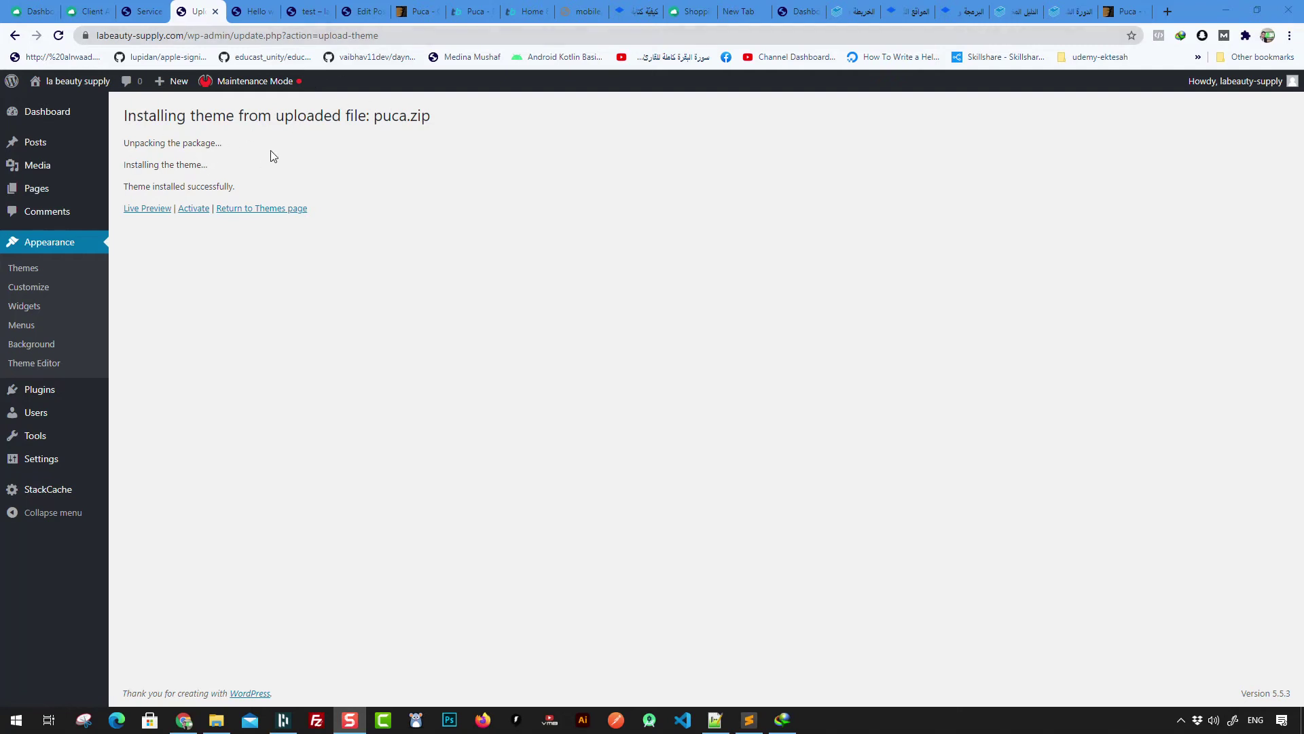
Step: Activate the installed Puca theme and open the installation page for its required plugins
left_click(194, 211)
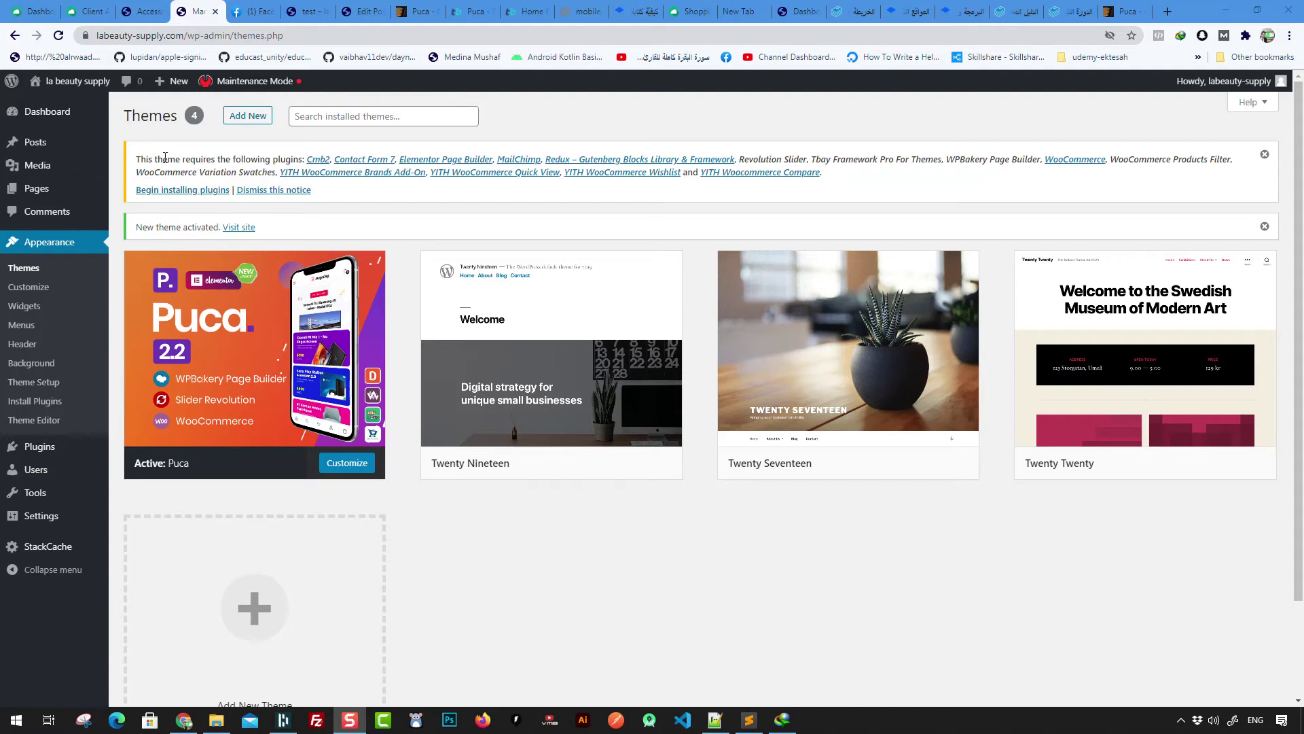
left_click_drag(213, 161, 294, 161)
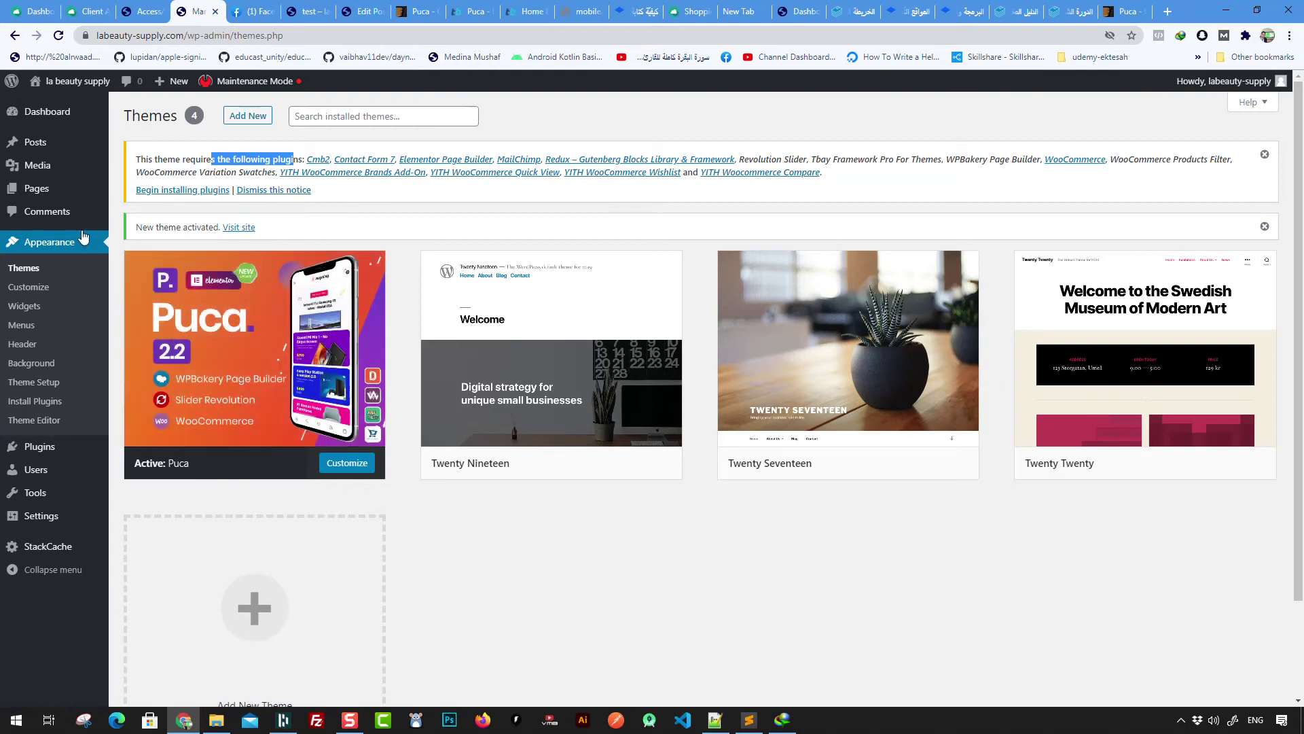
left_click(36, 402)
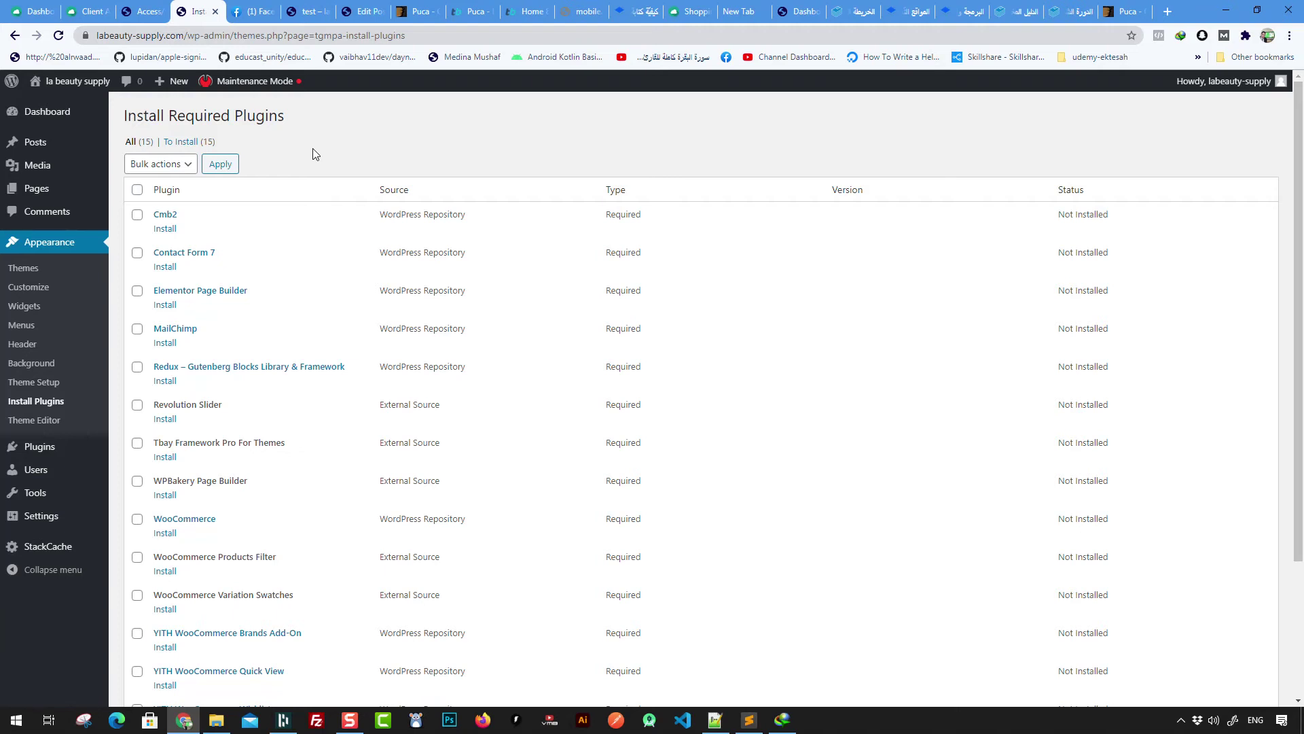
Step: Examine the list of required plugins, especially the WPBakery Page Builder and Elementor Page Builder entries
scroll(309, 163, "down", 3)
scroll(320, 313, "up", 3)
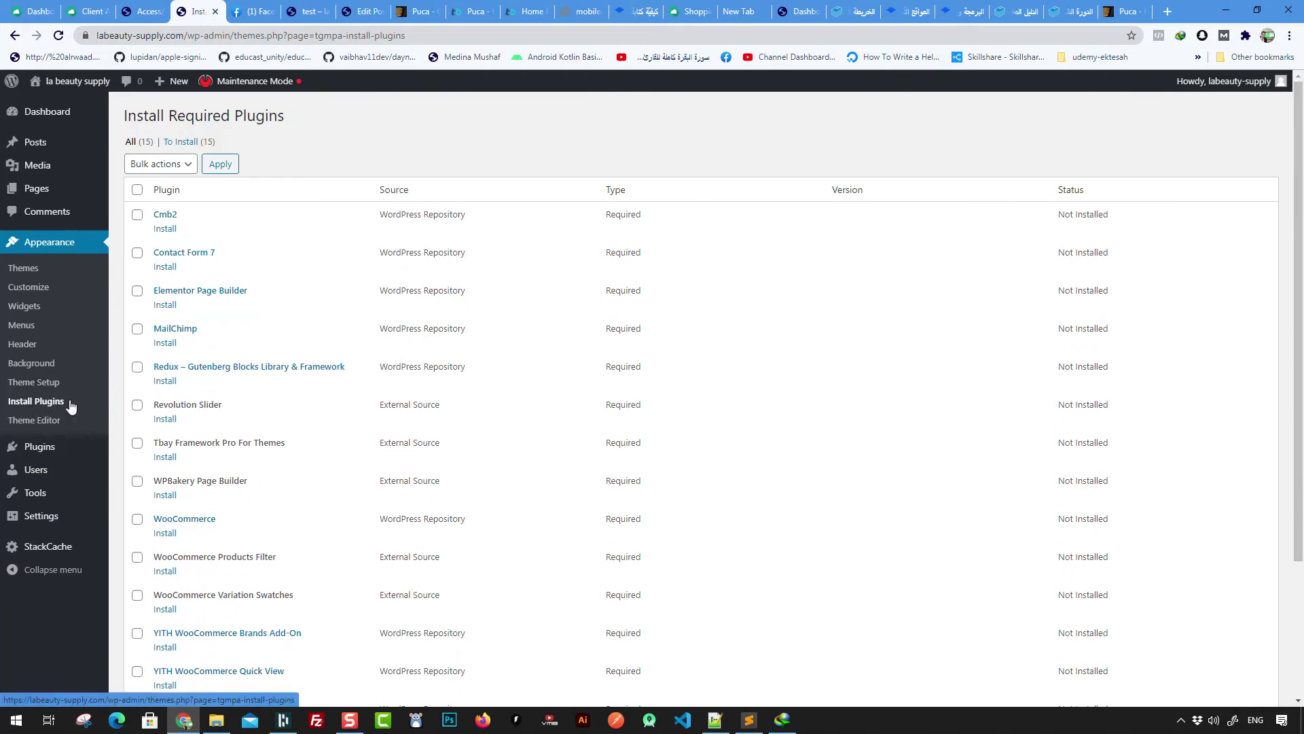
scroll(213, 180, "down", 1)
scroll(170, 146, "up", 1)
scroll(257, 480, "down", 2)
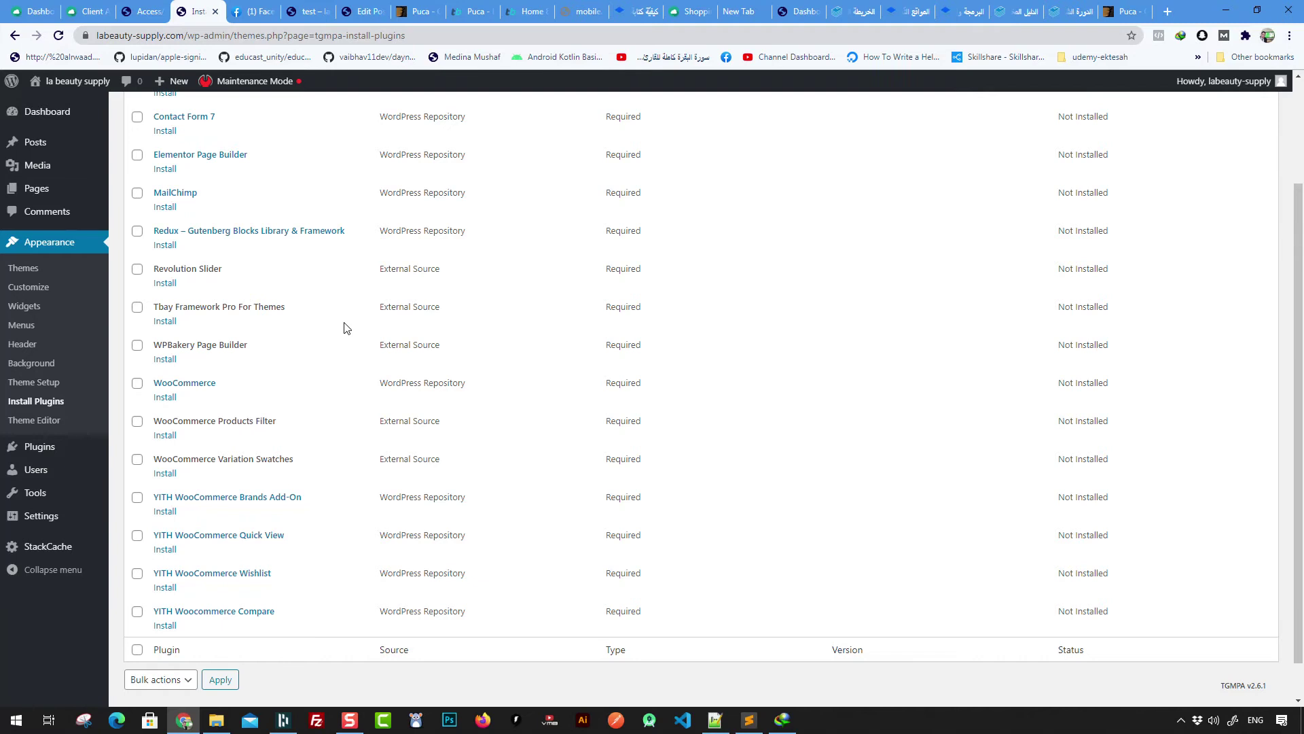
scroll(350, 337, "up", 1)
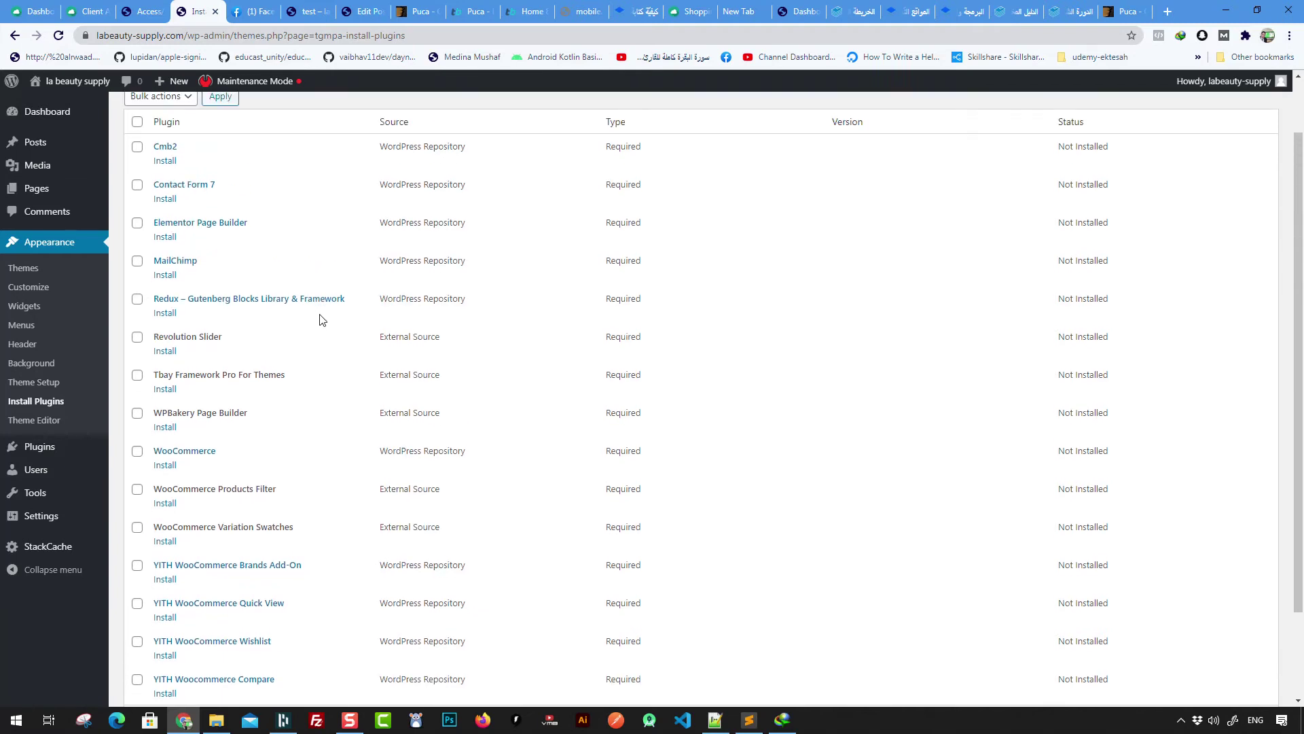
scroll(314, 318, "up", 1)
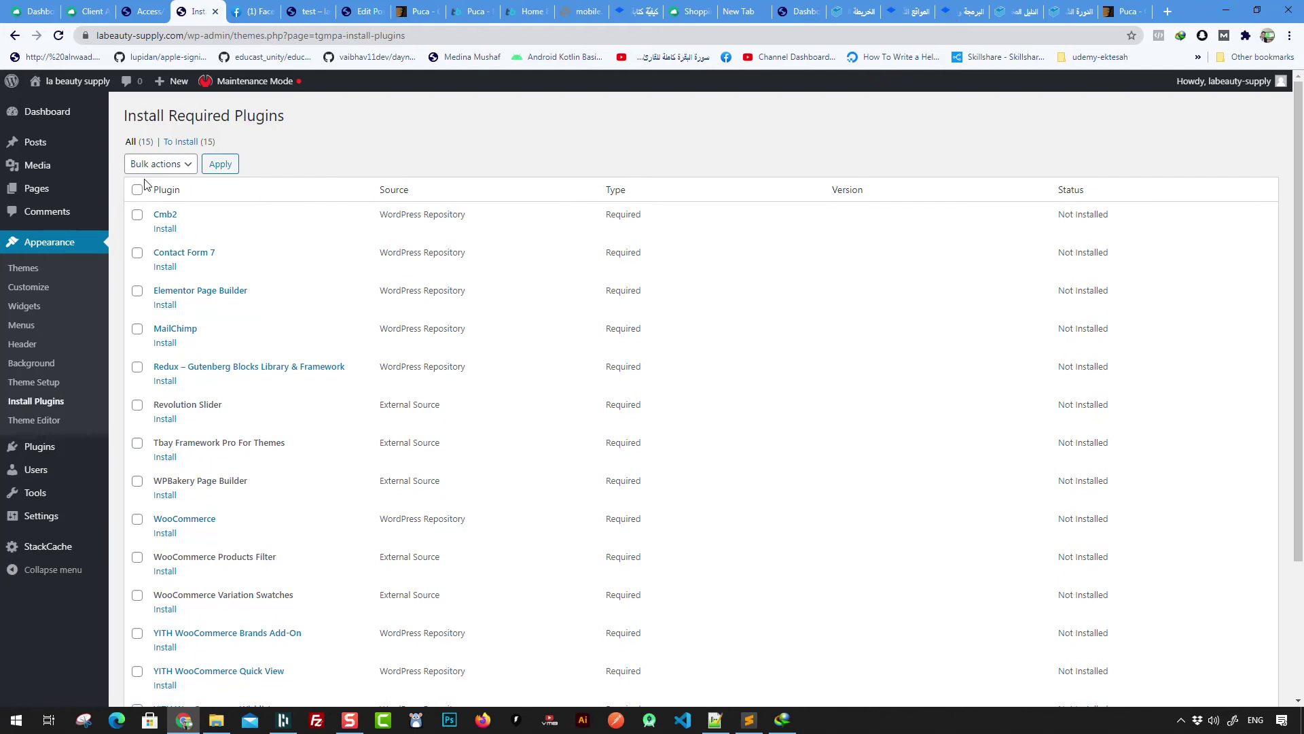
scroll(250, 308, "down", 2)
scroll(262, 333, "down", 1)
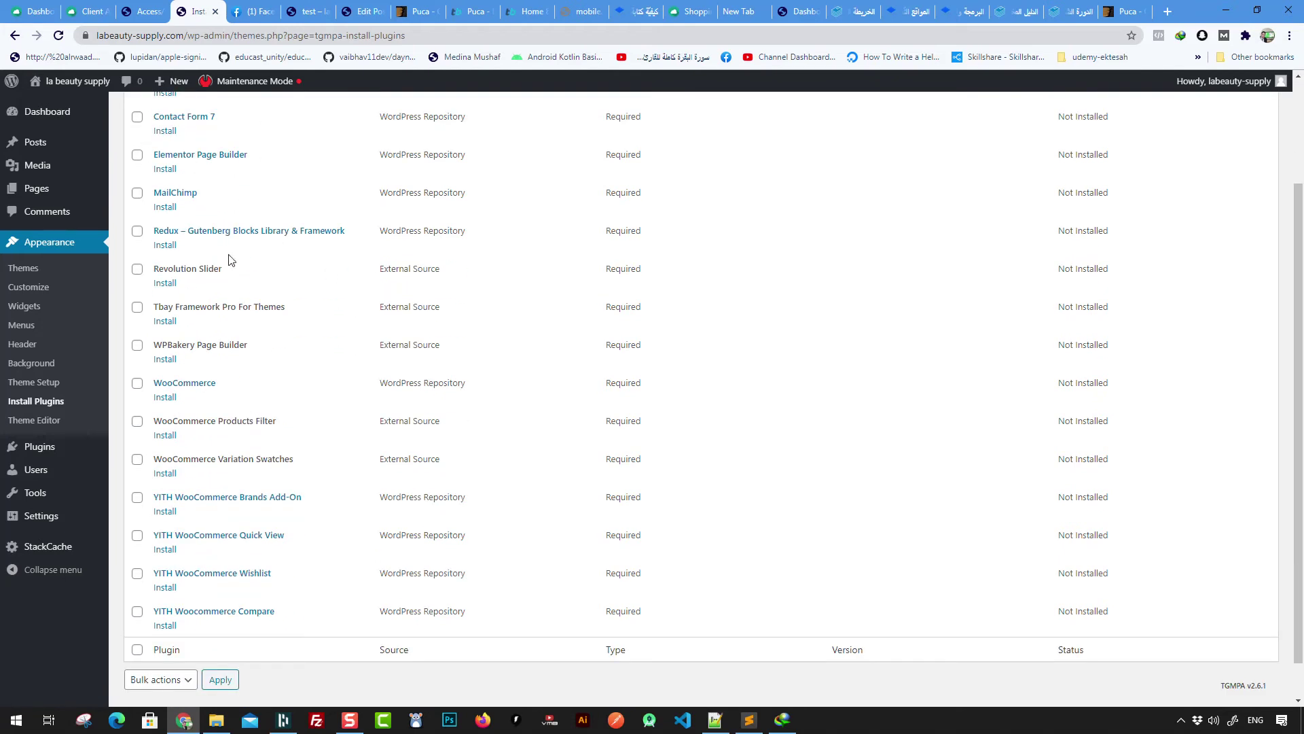
scroll(245, 295, "up", 2)
scroll(319, 367, "down", 1)
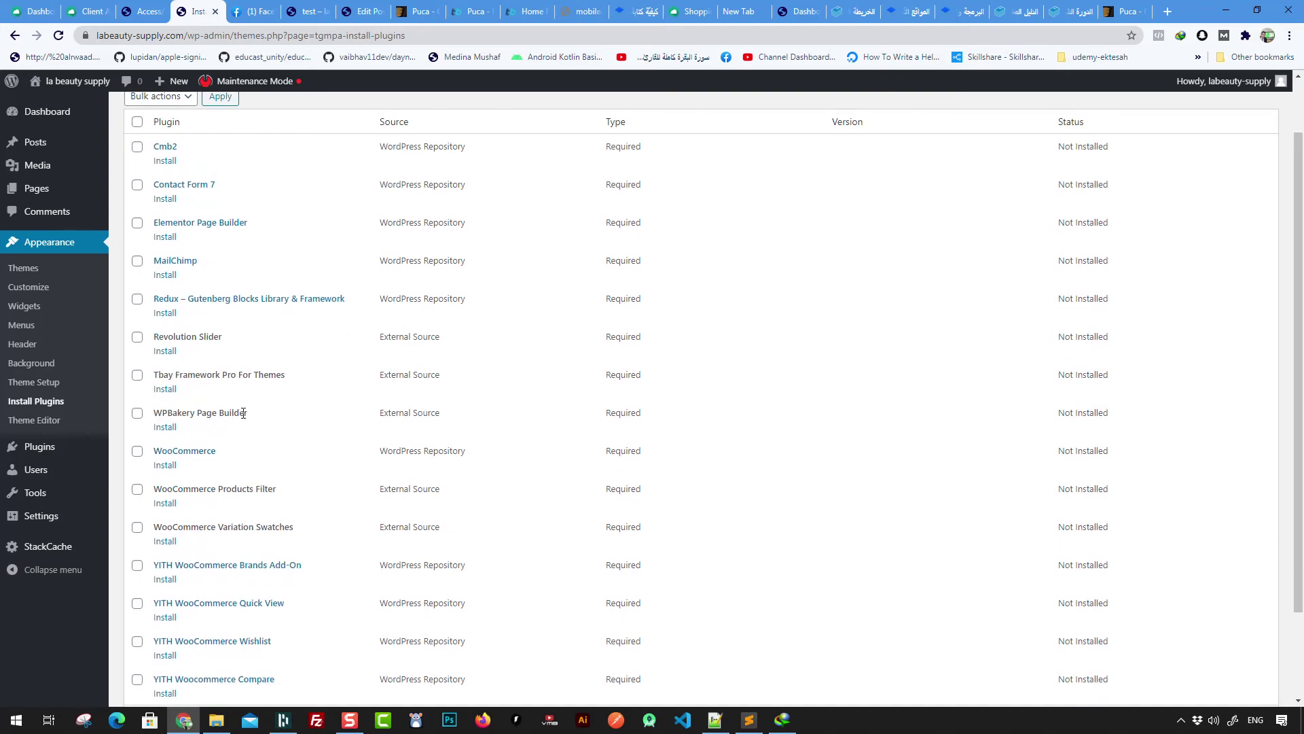
scroll(243, 414, "down", 2)
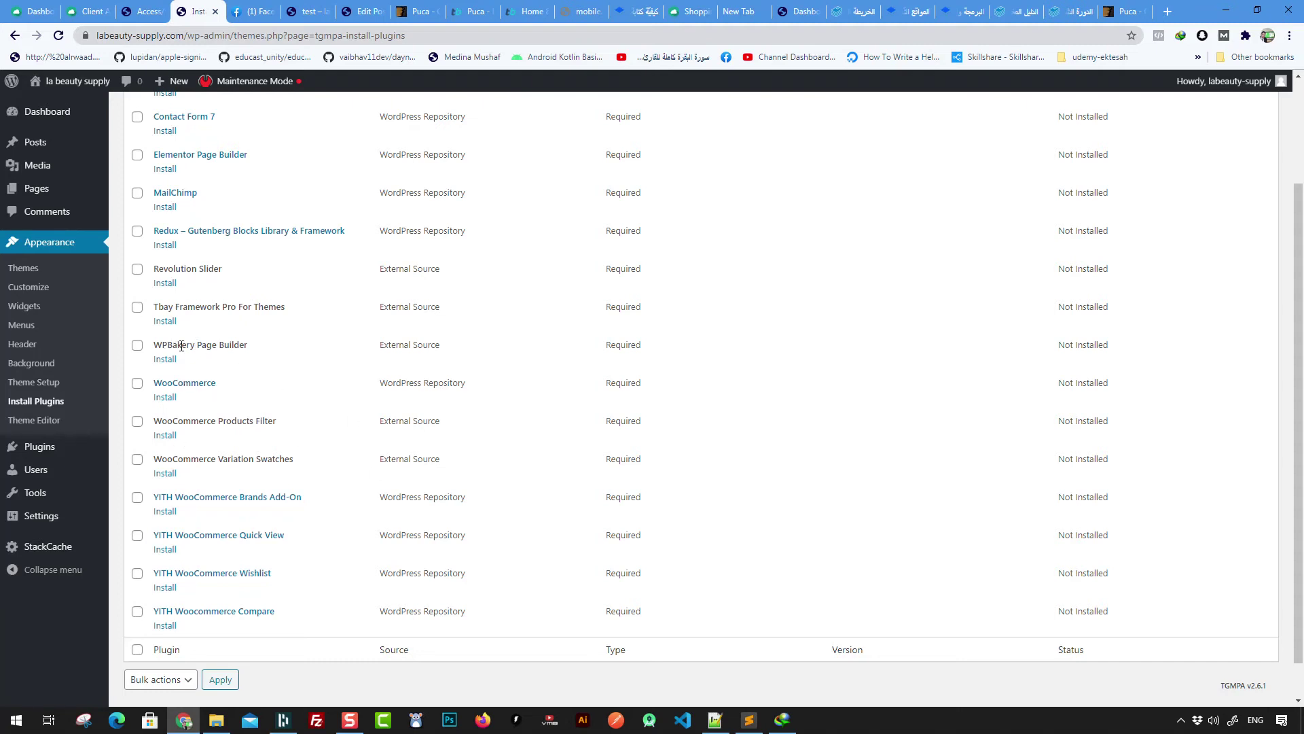
left_click_drag(167, 348, 245, 344)
scroll(519, 467, "up", 2)
scroll(518, 468, "up", 1)
left_click_drag(262, 294, 154, 293)
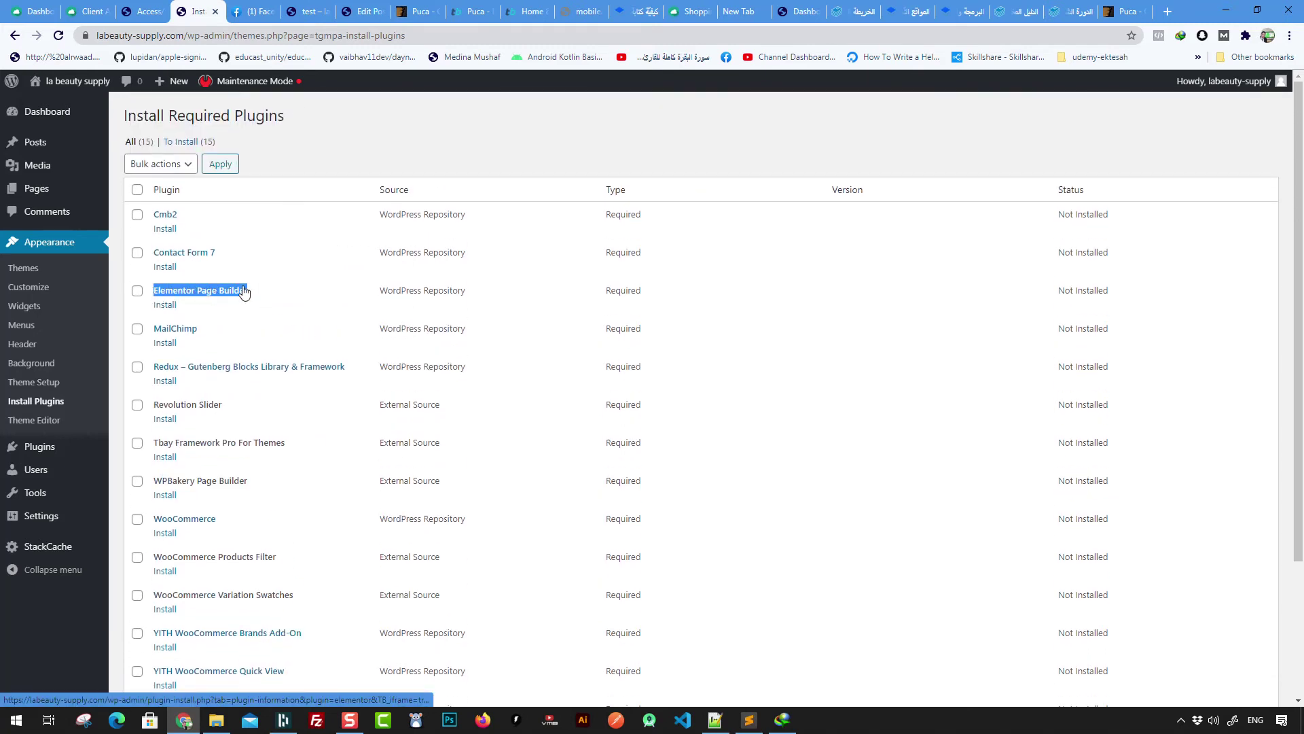
mouse_move(162, 480)
left_mouse_down()
mouse_move(237, 479)
mouse_move(161, 480)
left_mouse_up()
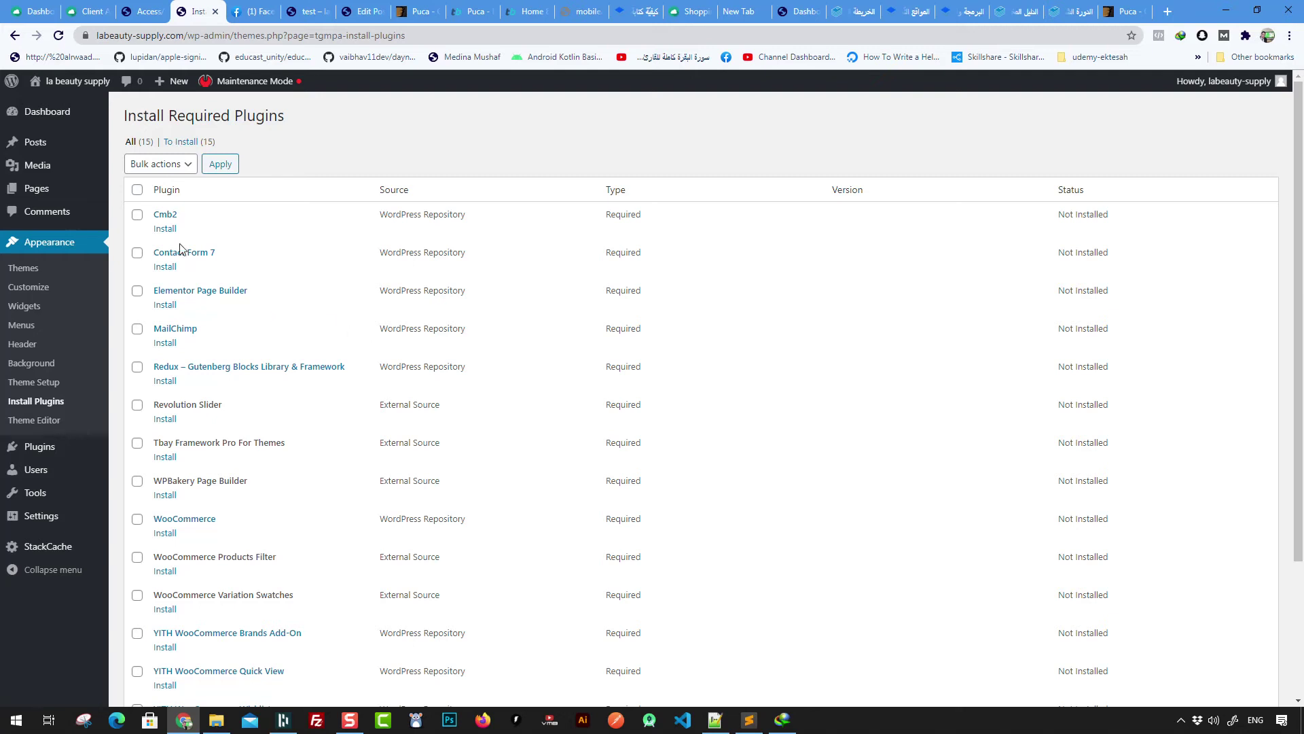
Step: Install all the required plugins in bulk, leaving out WPBakery Page Builder
left_click(138, 189)
scroll(192, 244, "down", 1)
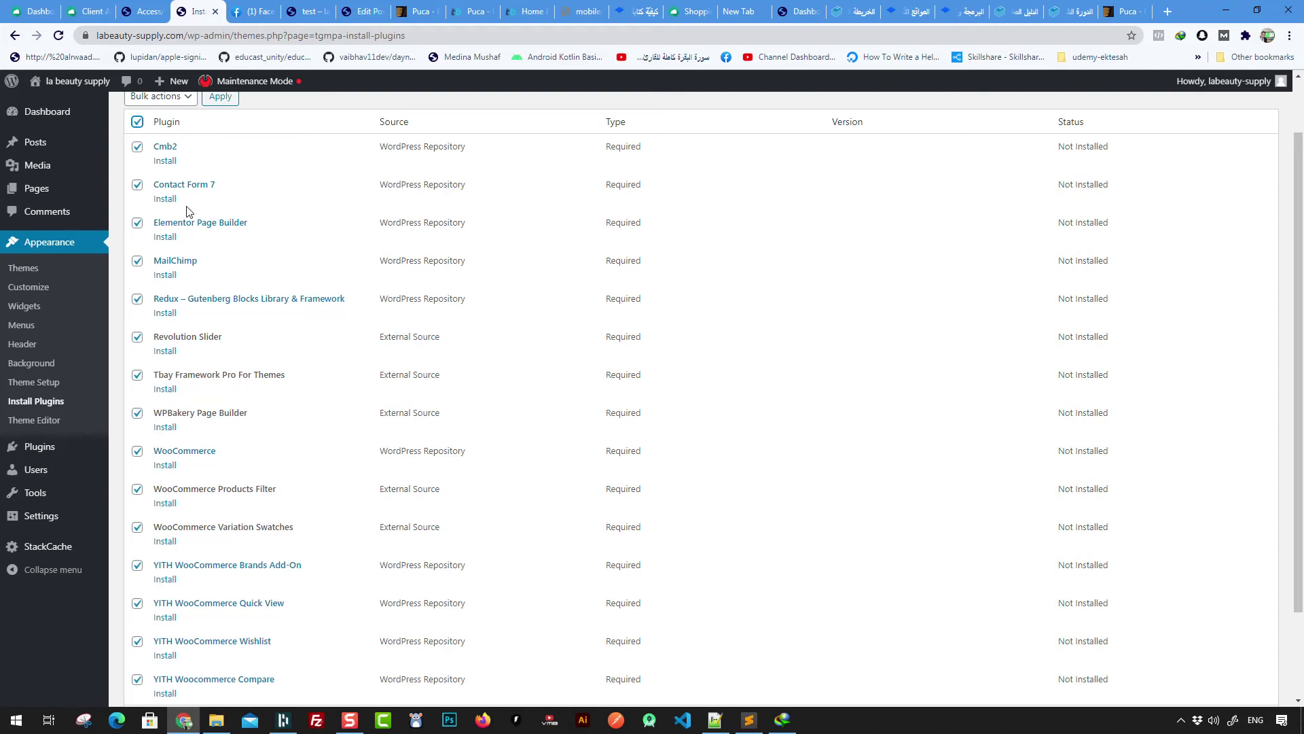
left_click_drag(181, 412, 245, 409)
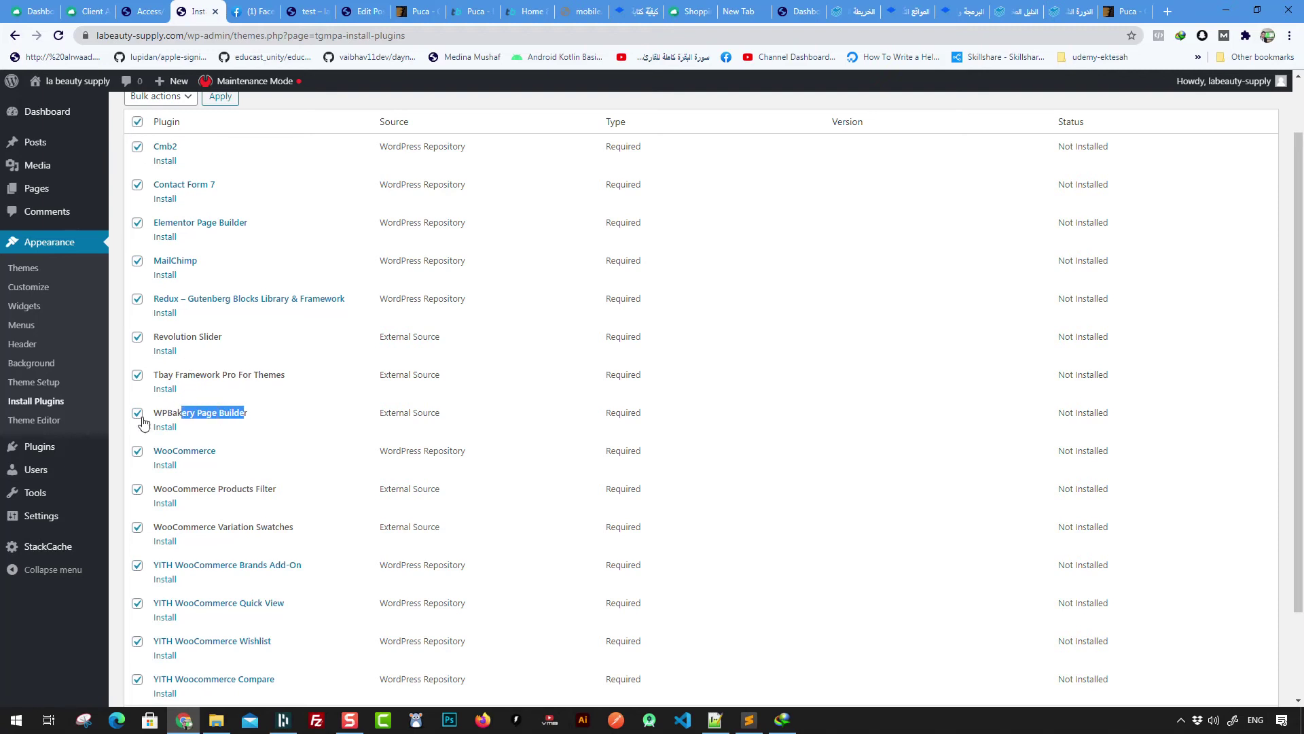
left_click(137, 414)
left_click(264, 418)
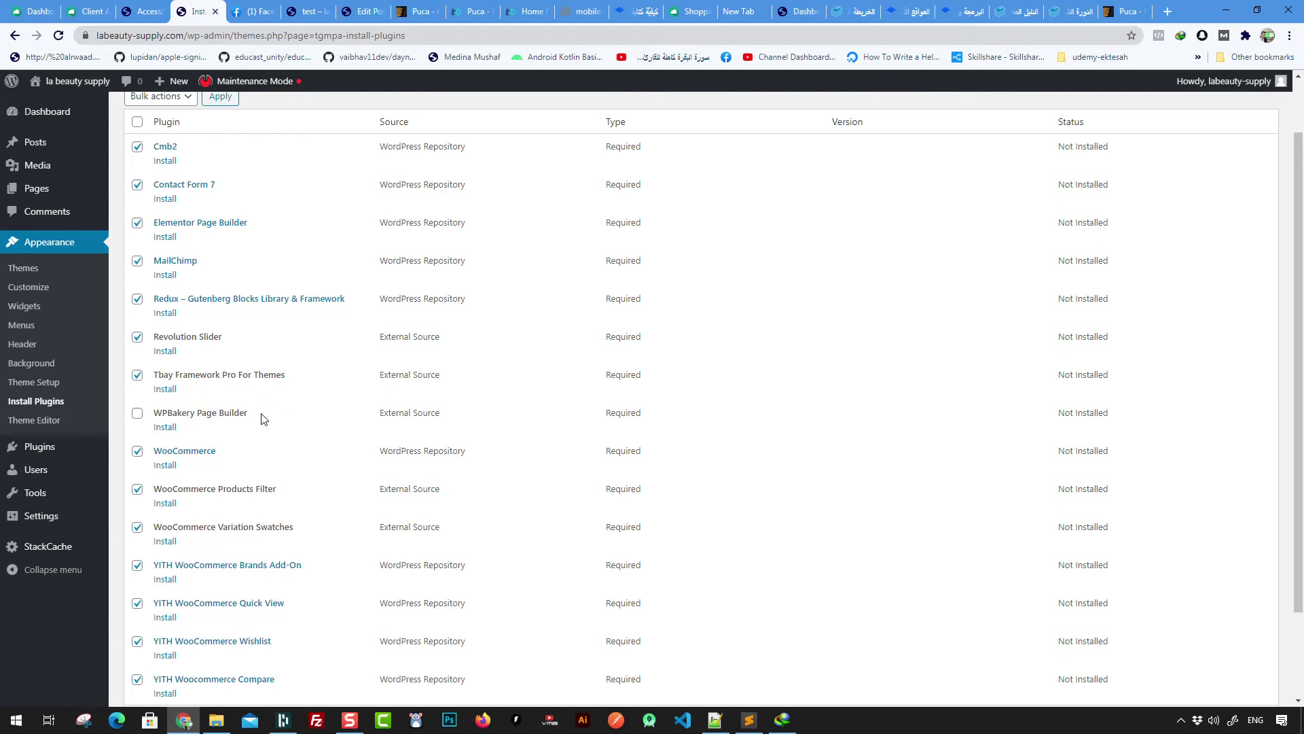
scroll(349, 407, "up", 1)
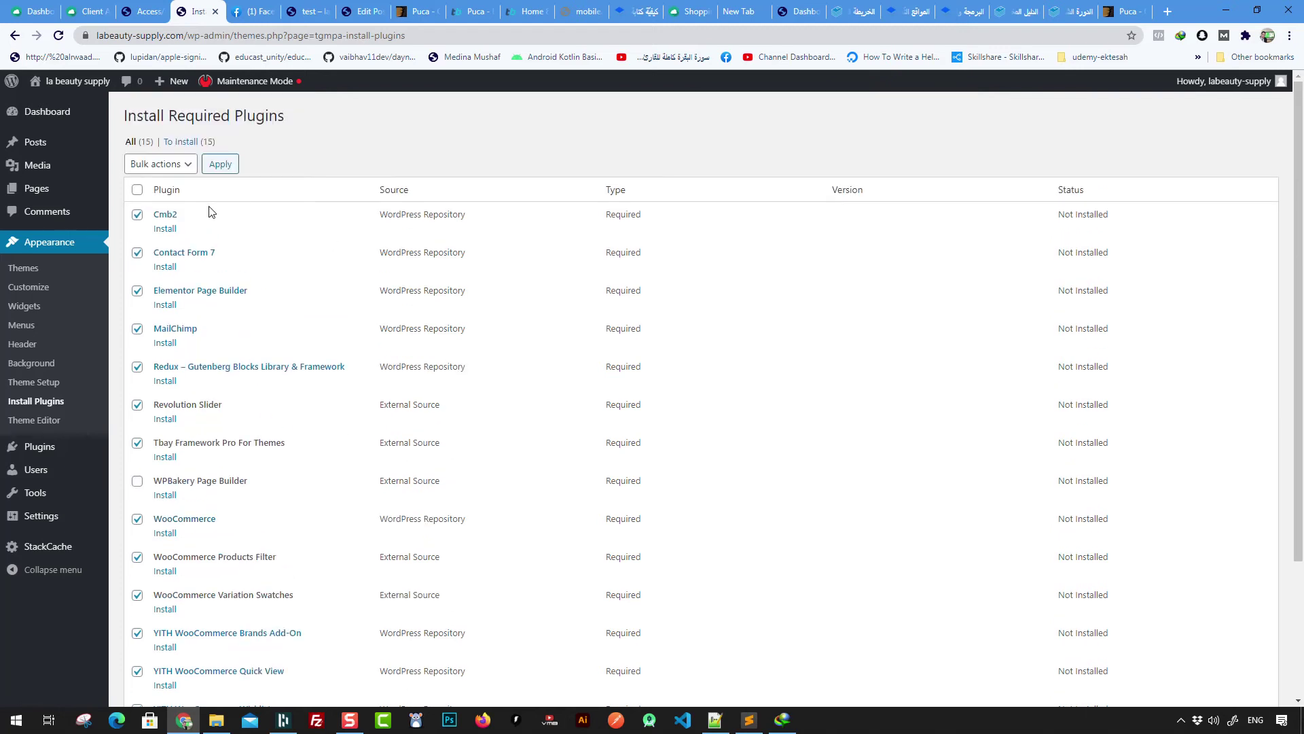
left_click(178, 165)
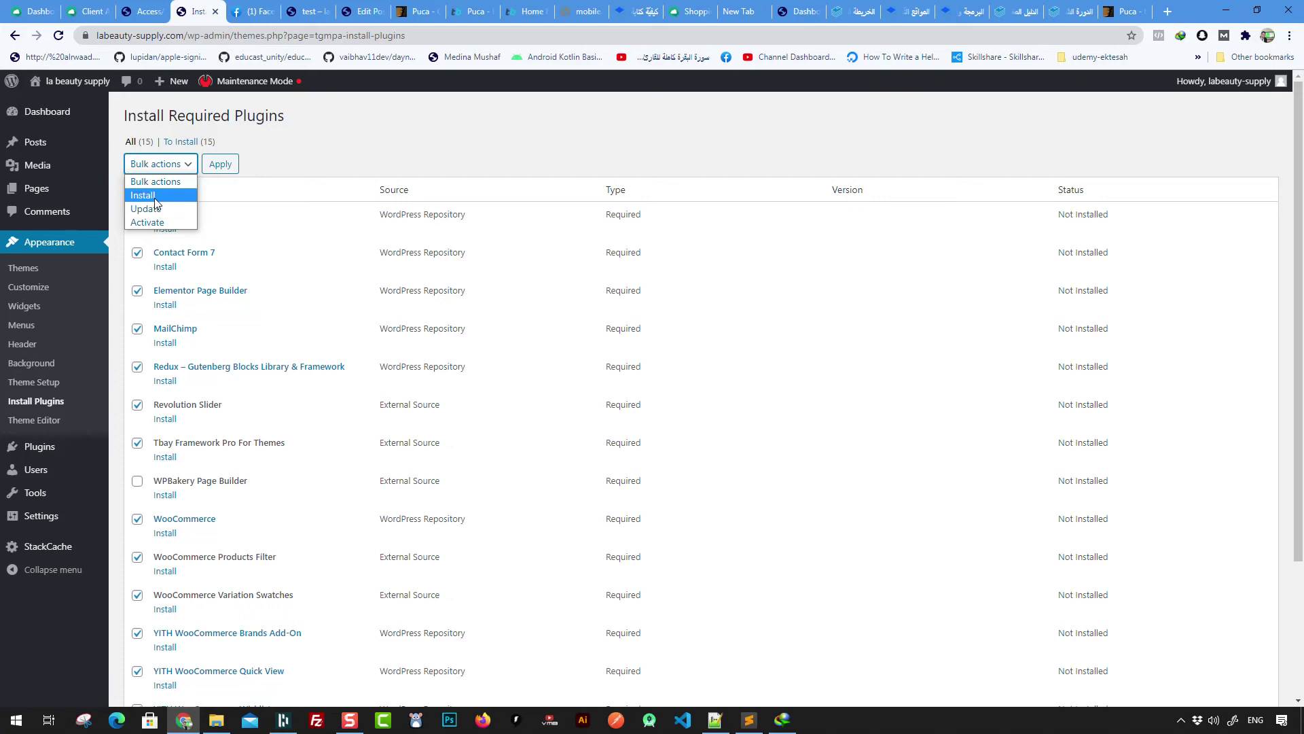
left_click(156, 198)
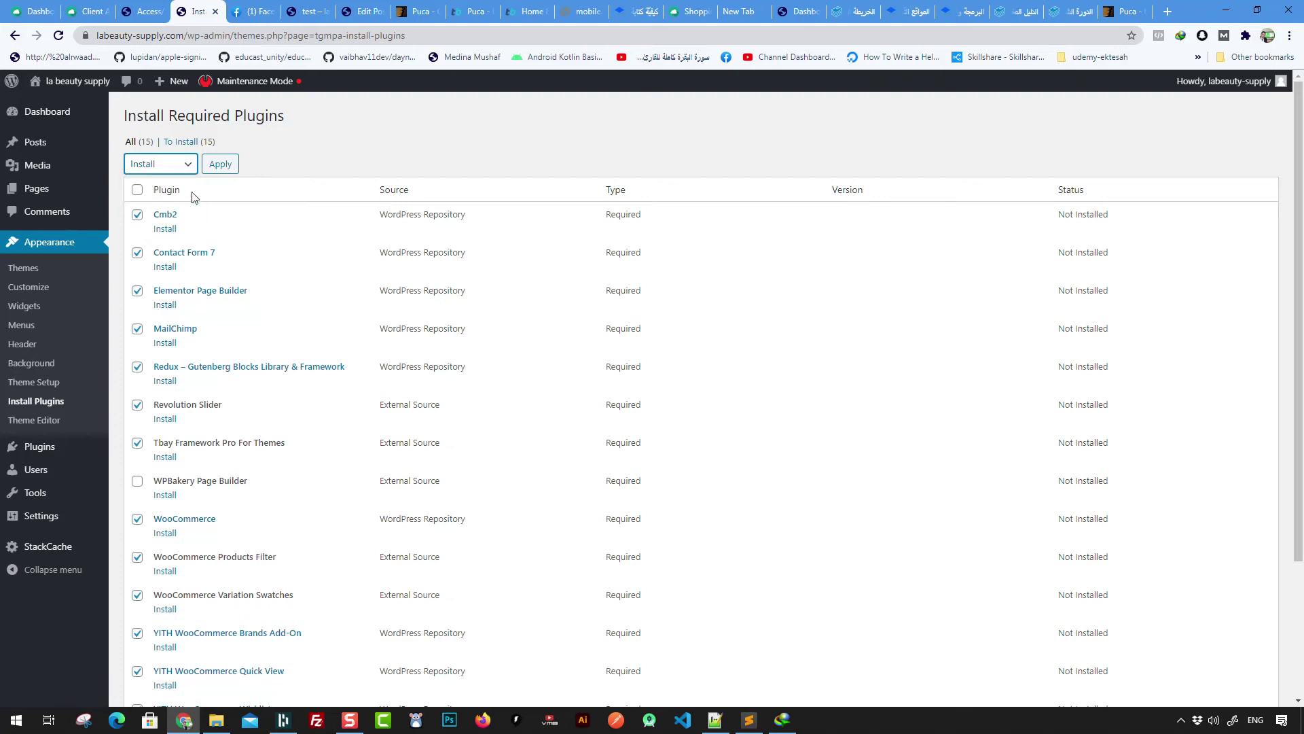
left_click(221, 165)
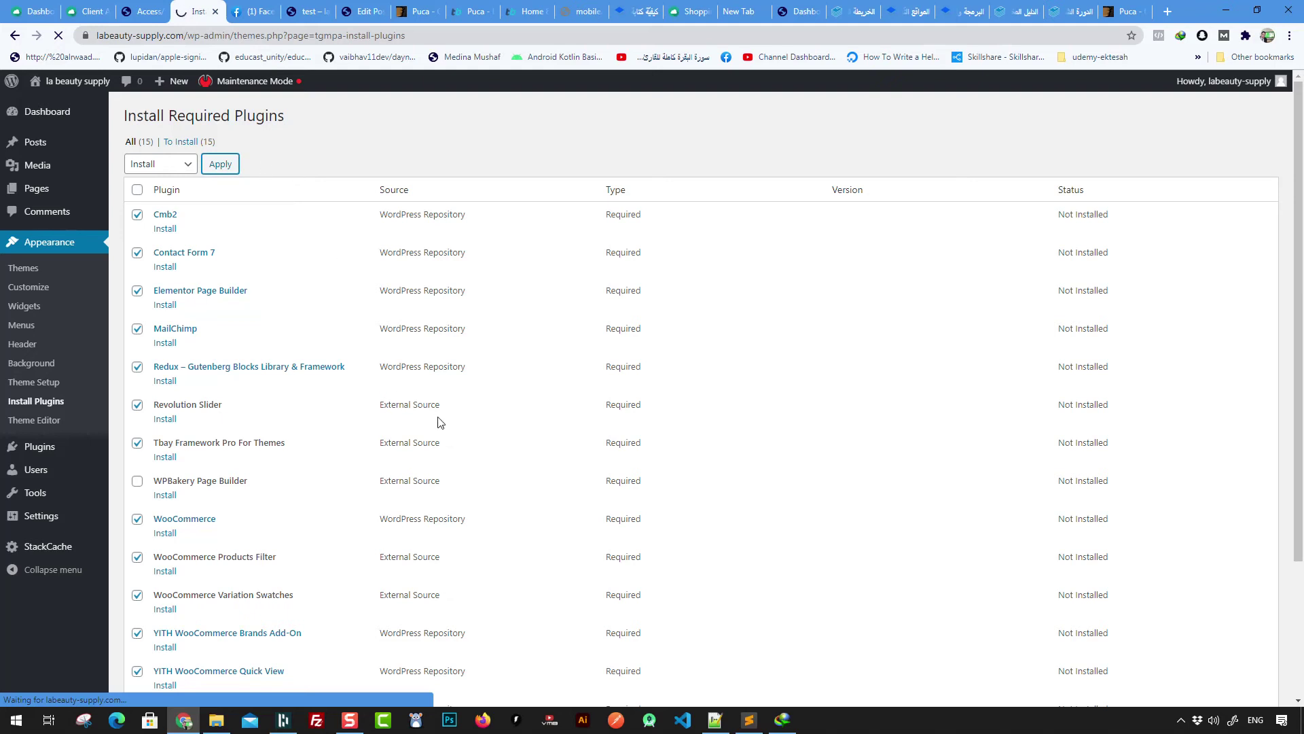
scroll(441, 427, "down", 4)
scroll(452, 408, "up", 4)
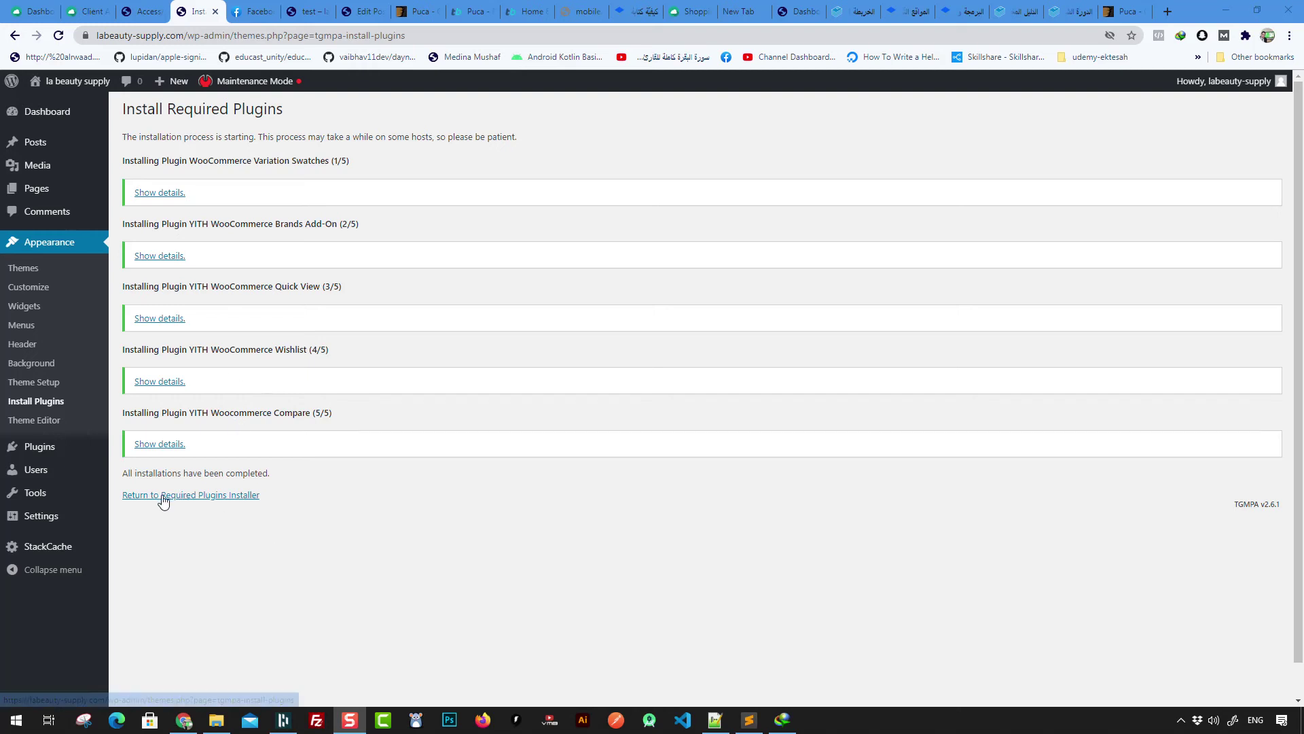
Step: Return to the required plugins installer and activate all the installed plugins in bulk, excluding WPBakery Page Builder
left_click(216, 500)
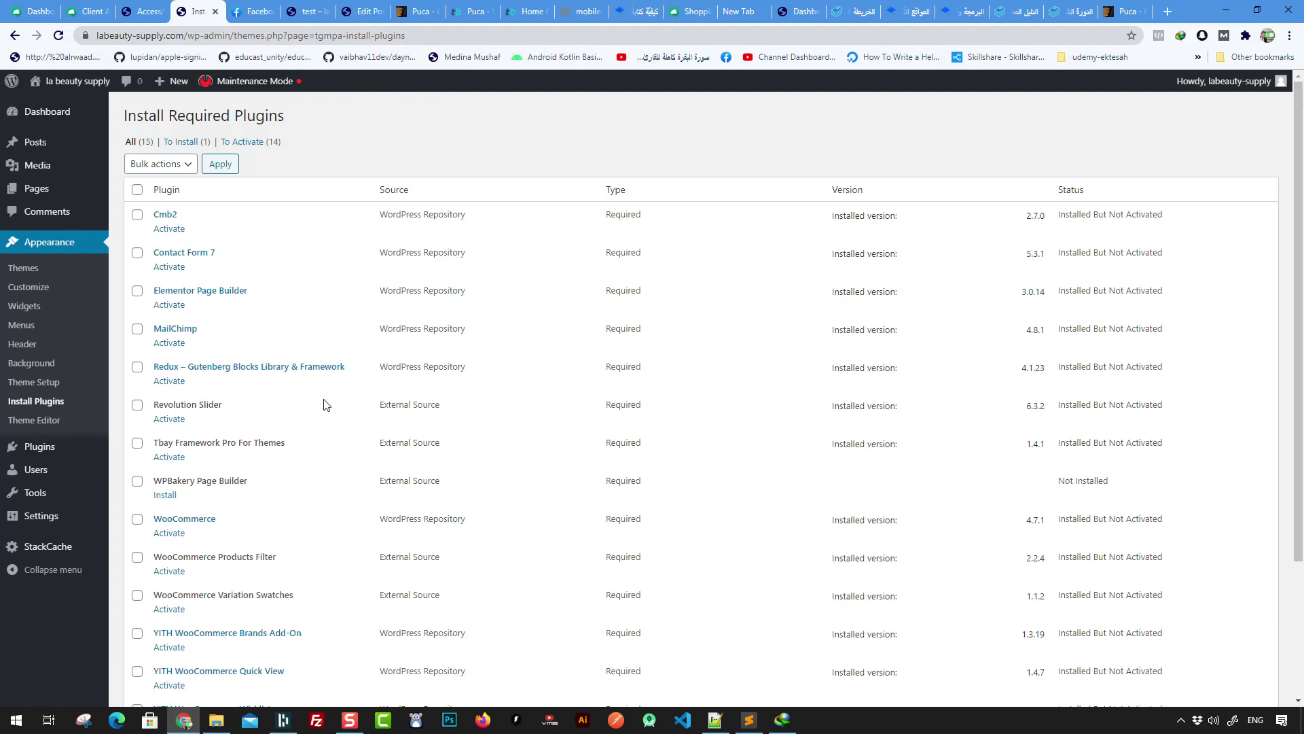
scroll(386, 482, "down", 3)
scroll(310, 327, "up", 5)
left_click(138, 191)
scroll(286, 370, "down", 1)
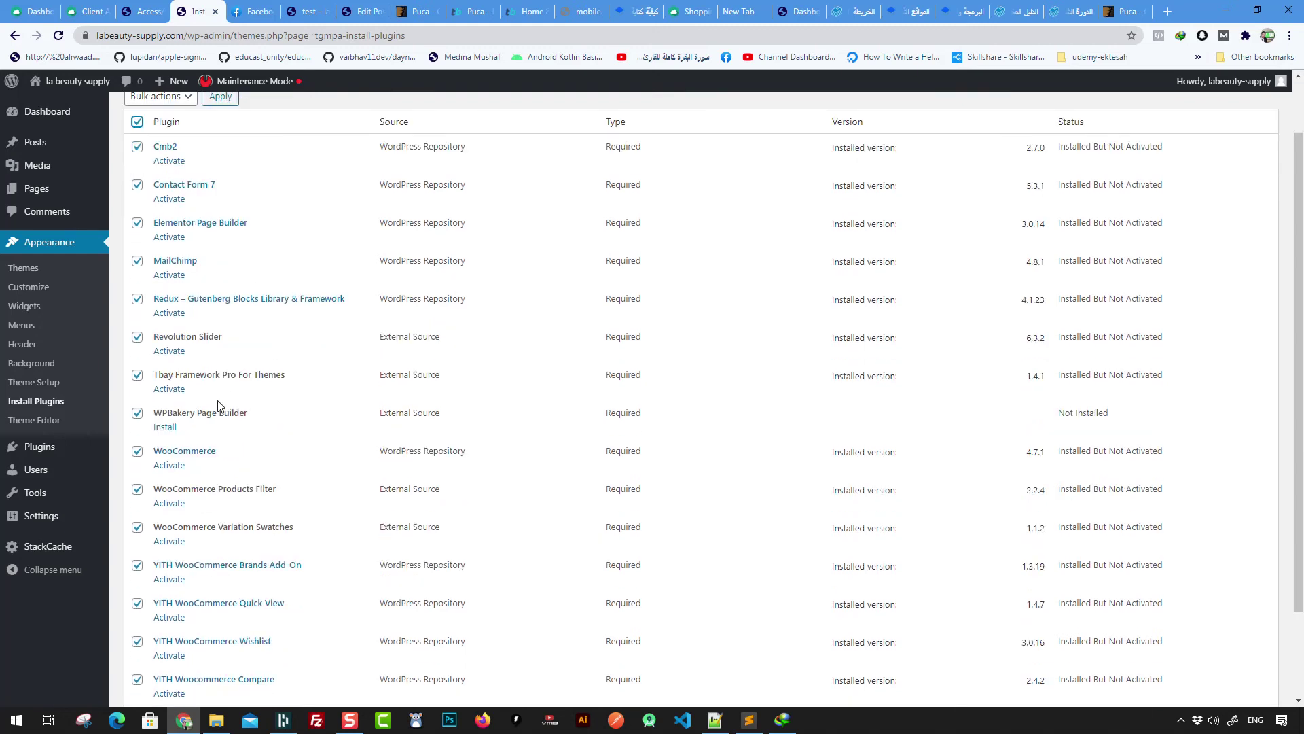
scroll(217, 405, "down", 1)
left_click(137, 345)
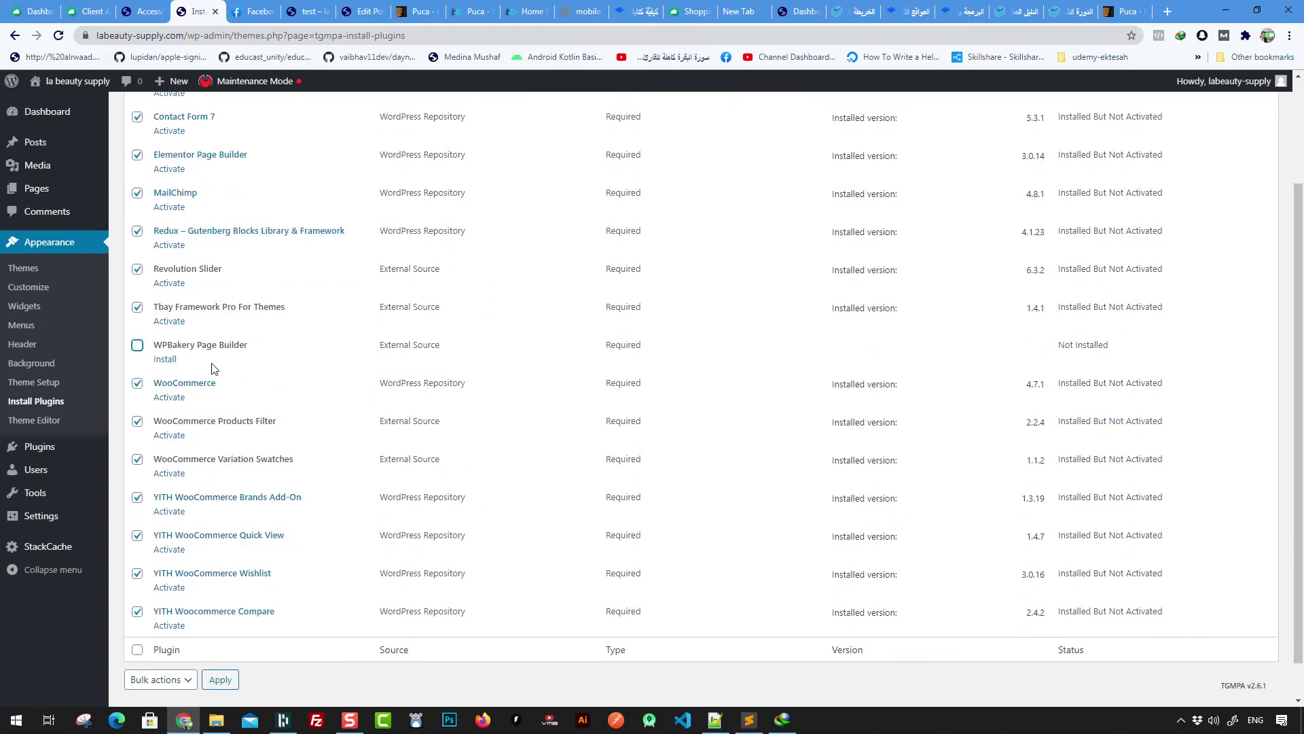
scroll(237, 285, "up", 2)
left_click(169, 163)
left_click(153, 193)
left_click(163, 164)
left_click(163, 212)
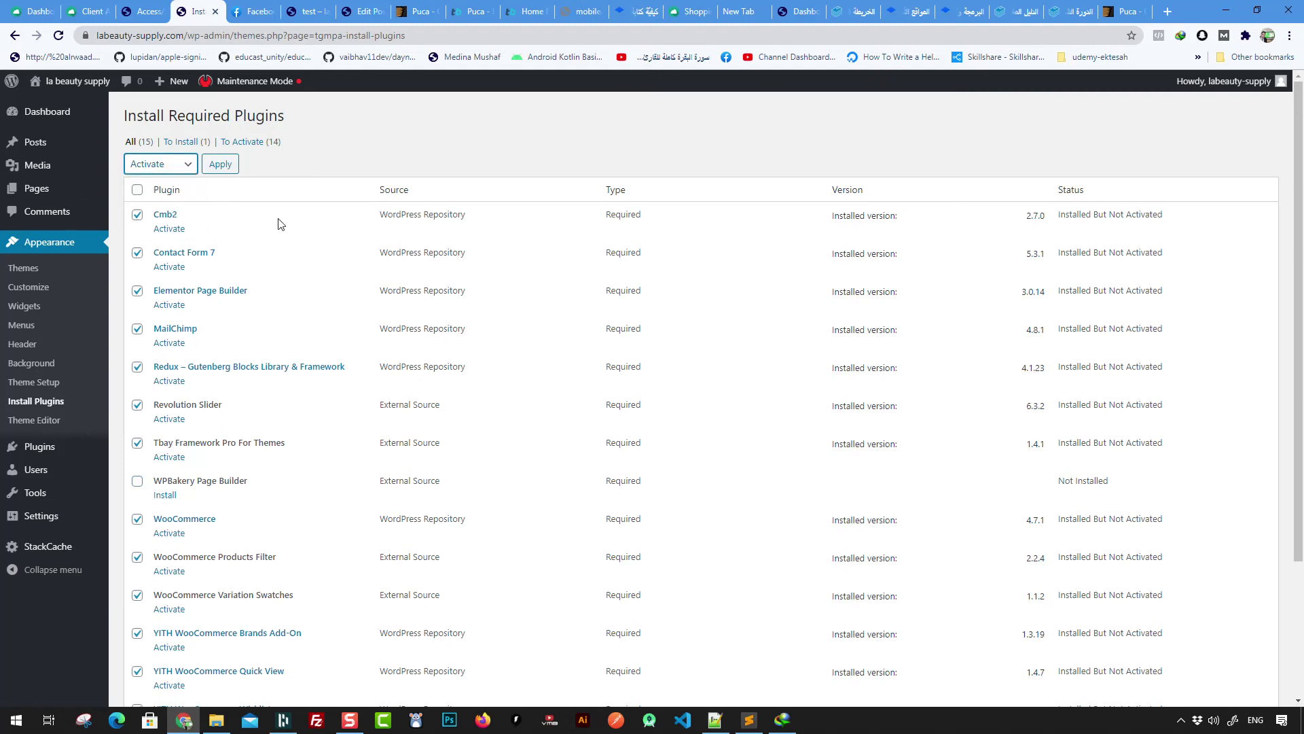
left_click(220, 165)
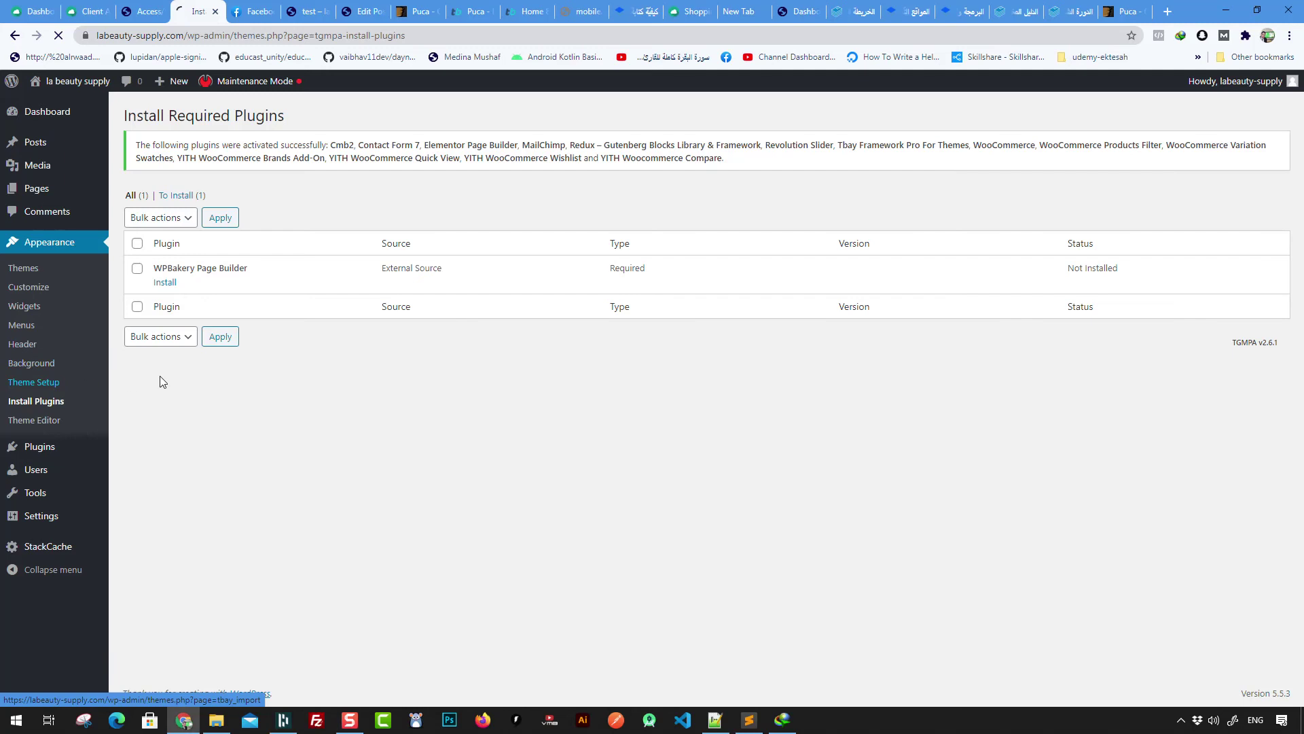
Step: Try to open Theme Setup, and dismiss the WPBakery Page Builder requirement notice on the WooCommerce Variation Swatches settings page
left_click(58, 386)
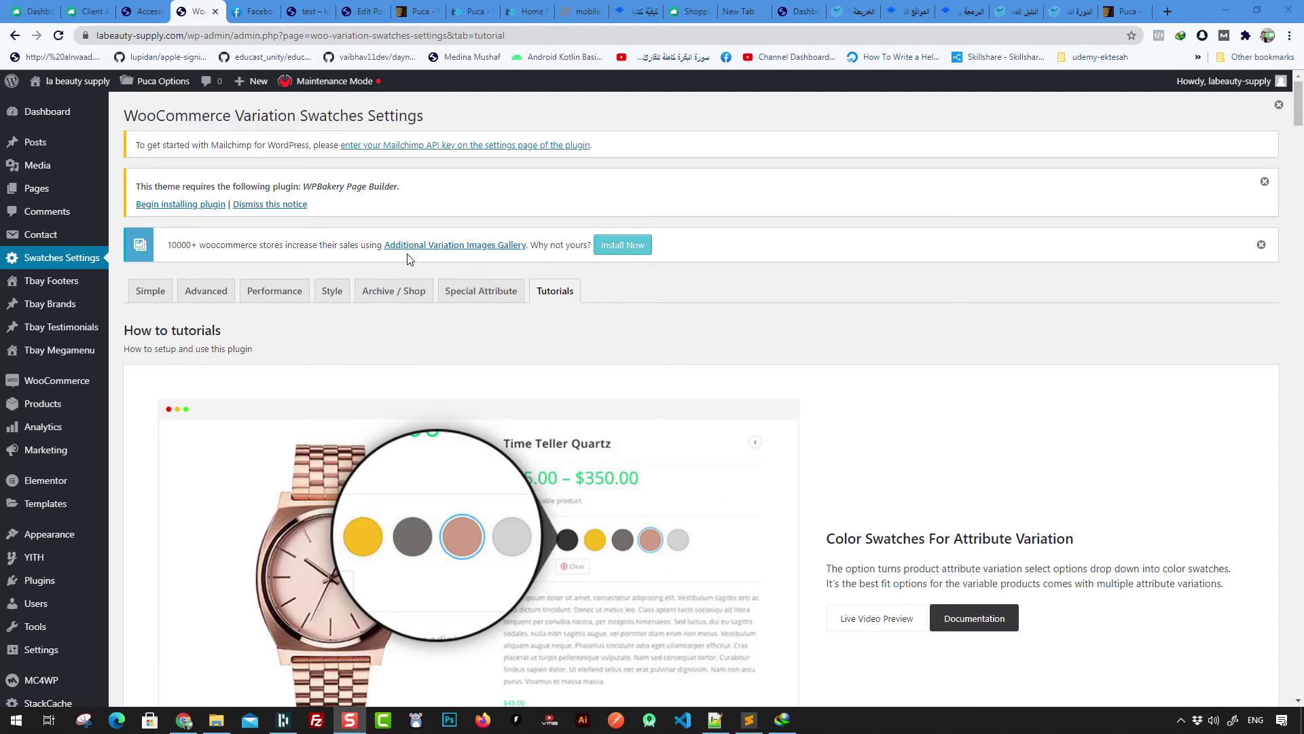
scroll(547, 349, "down", 12)
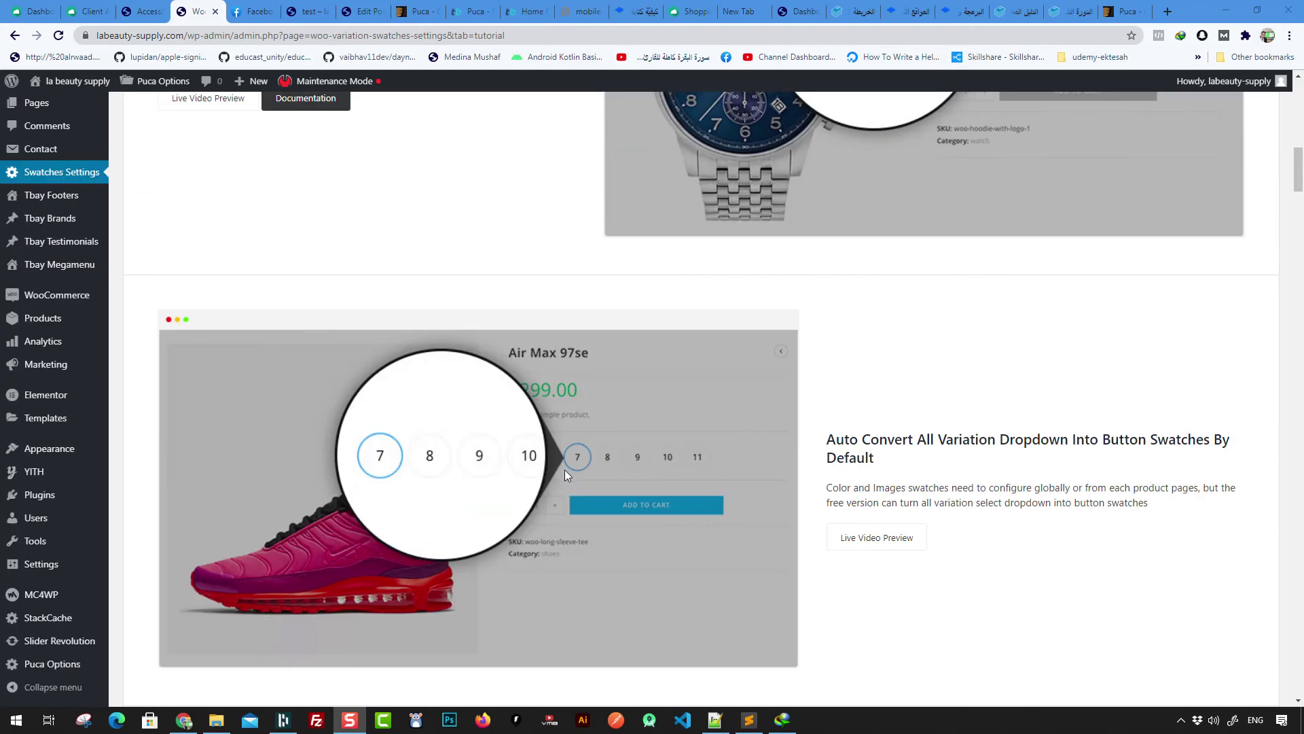
scroll(564, 470, "up", 6)
scroll(574, 475, "up", 7)
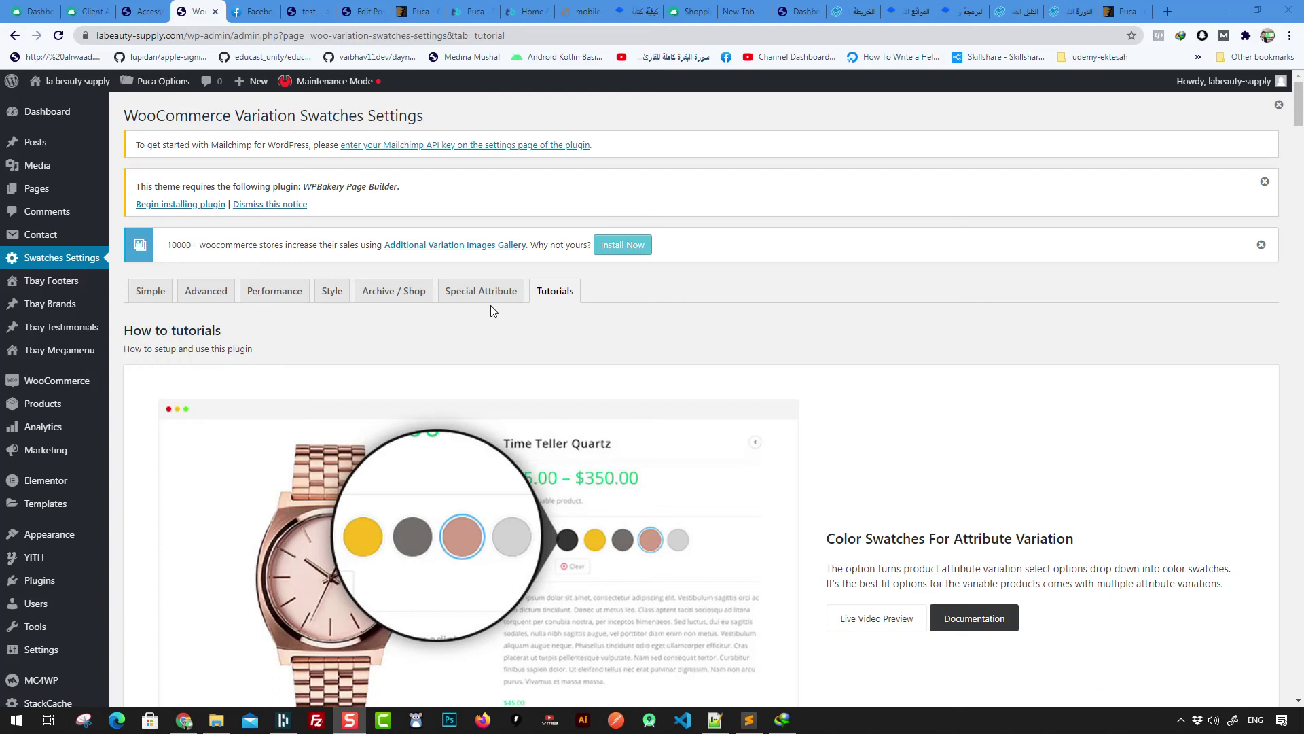
left_click(269, 207)
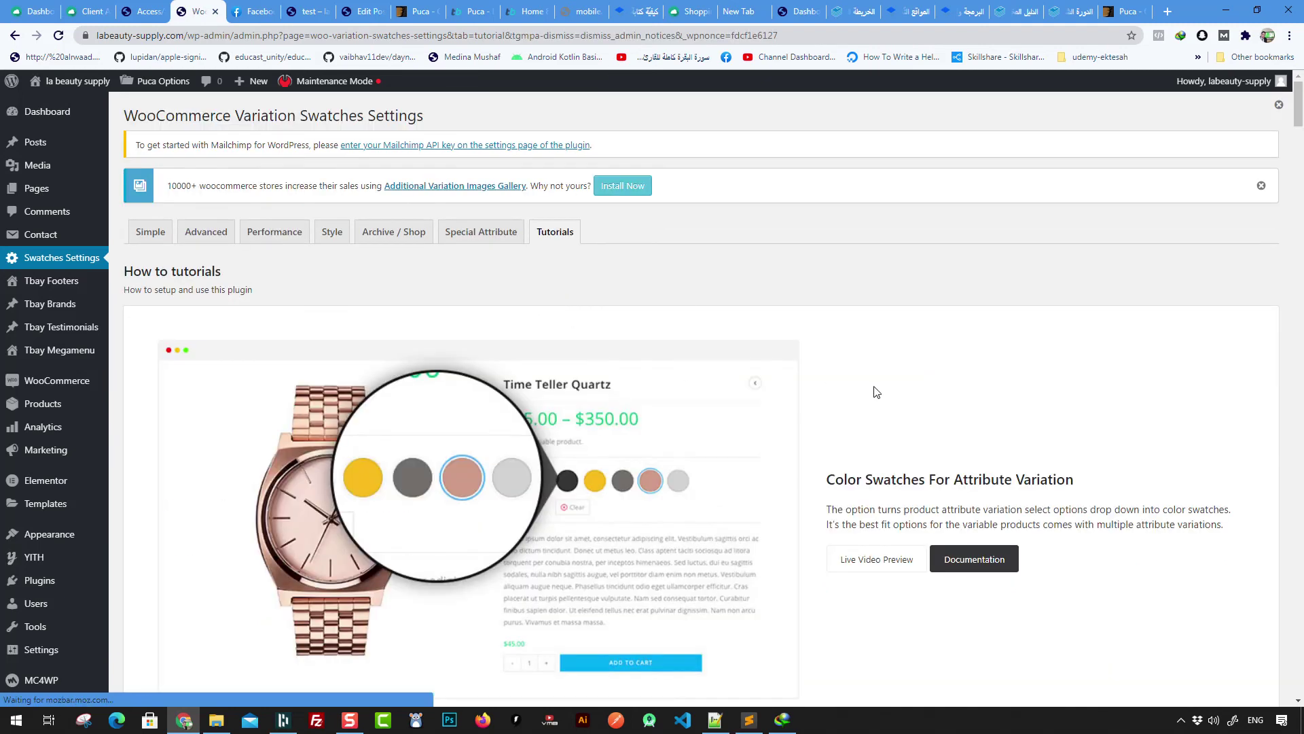
scroll(868, 396, "down", 7)
scroll(643, 418, "up", 5)
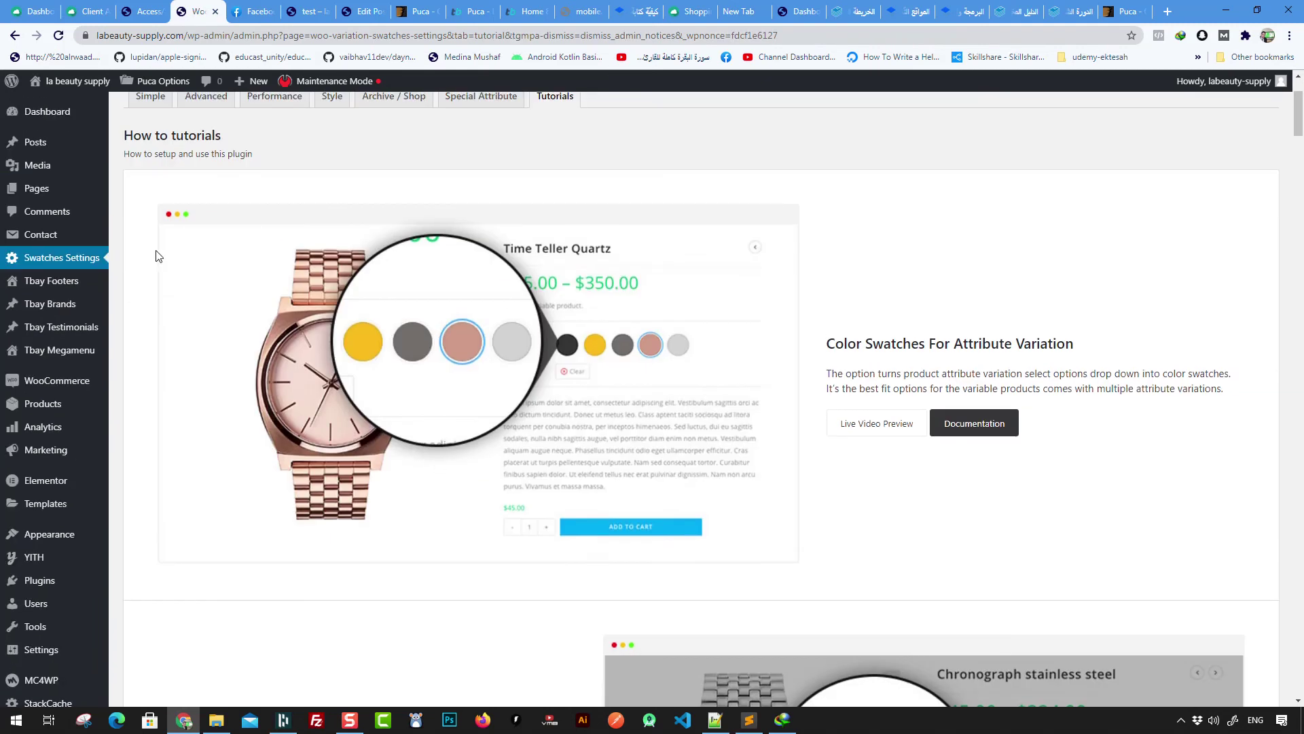
Step: Open the Puca theme's Theme Setup wizard from the WordPress admin
scroll(157, 294, "up", 2)
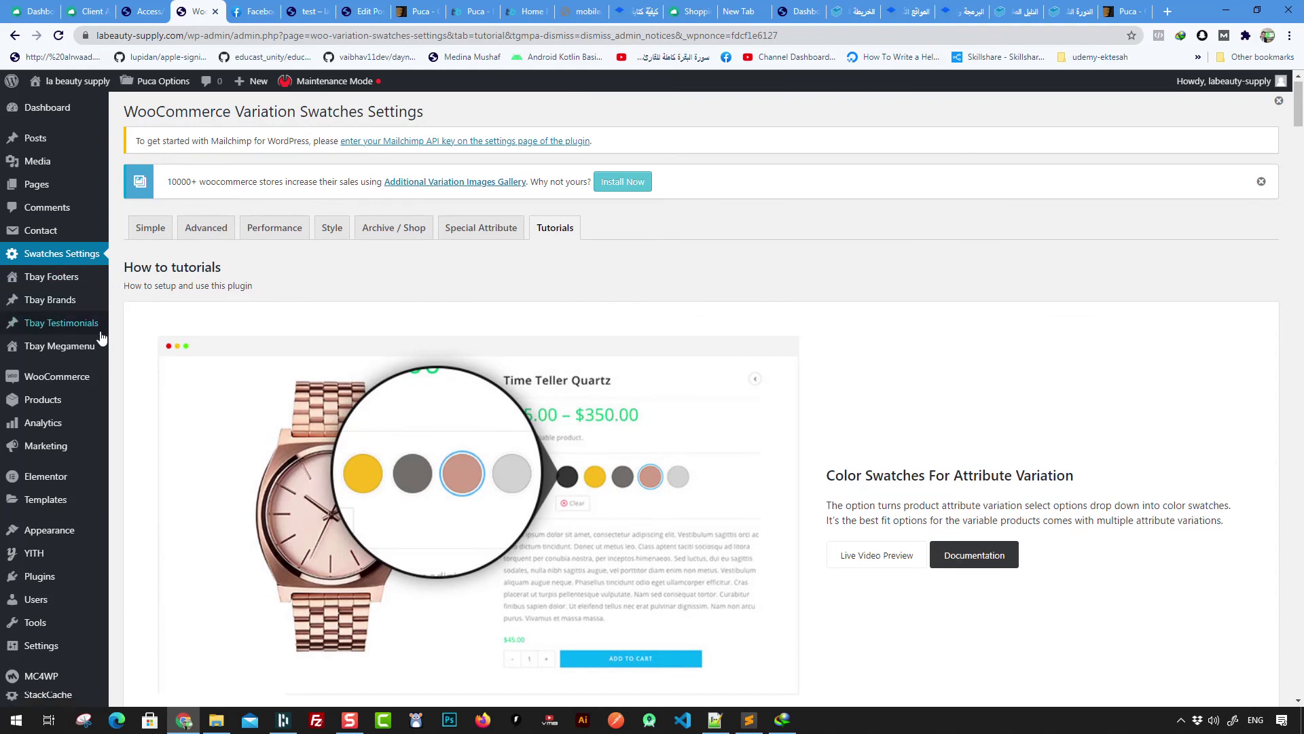
scroll(115, 292, "down", 4)
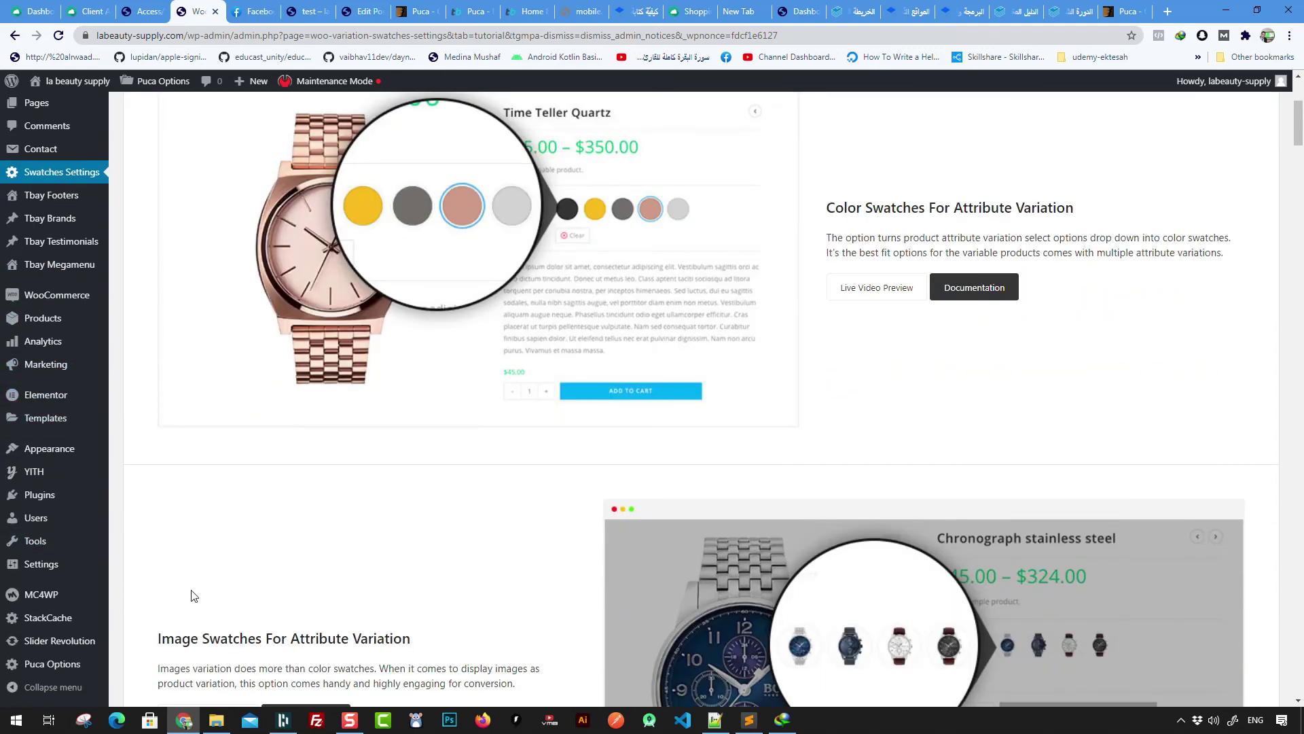
scroll(194, 595, "up", 3)
scroll(215, 413, "down", 2)
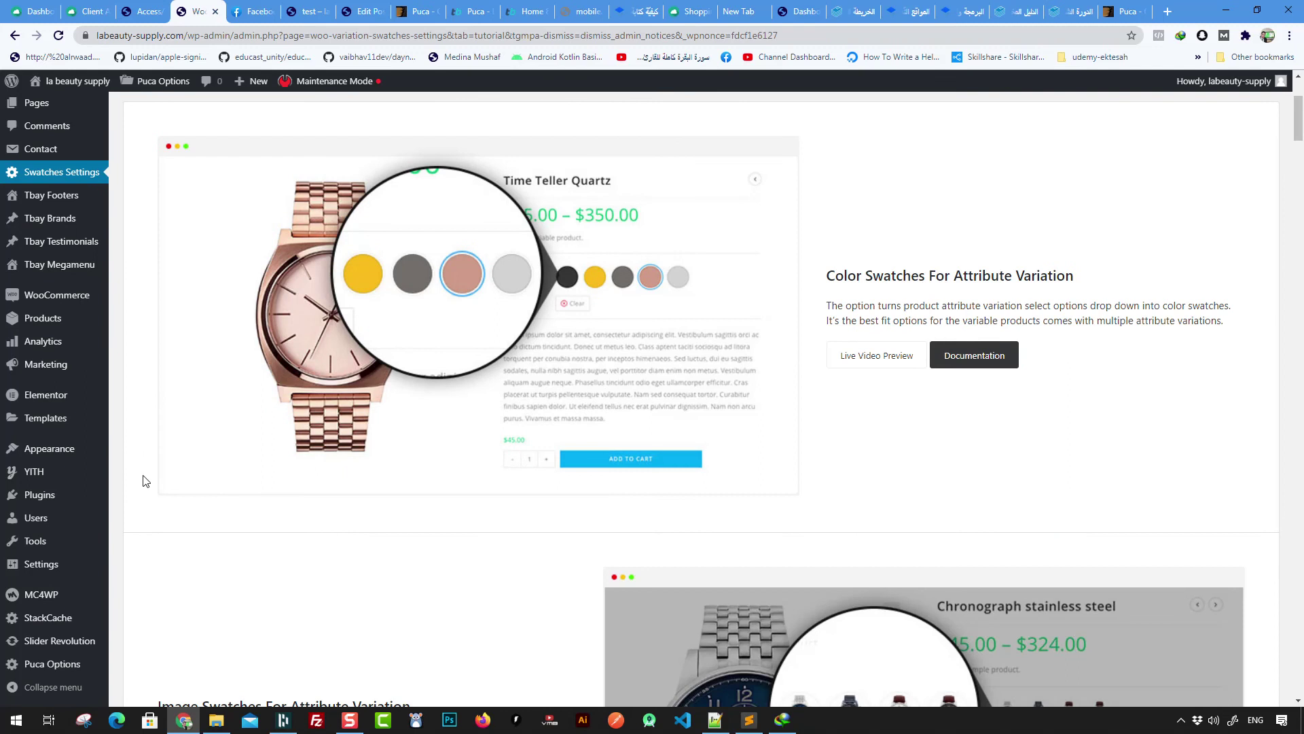
mouse_move(68, 448)
scroll(175, 489, "down", 1)
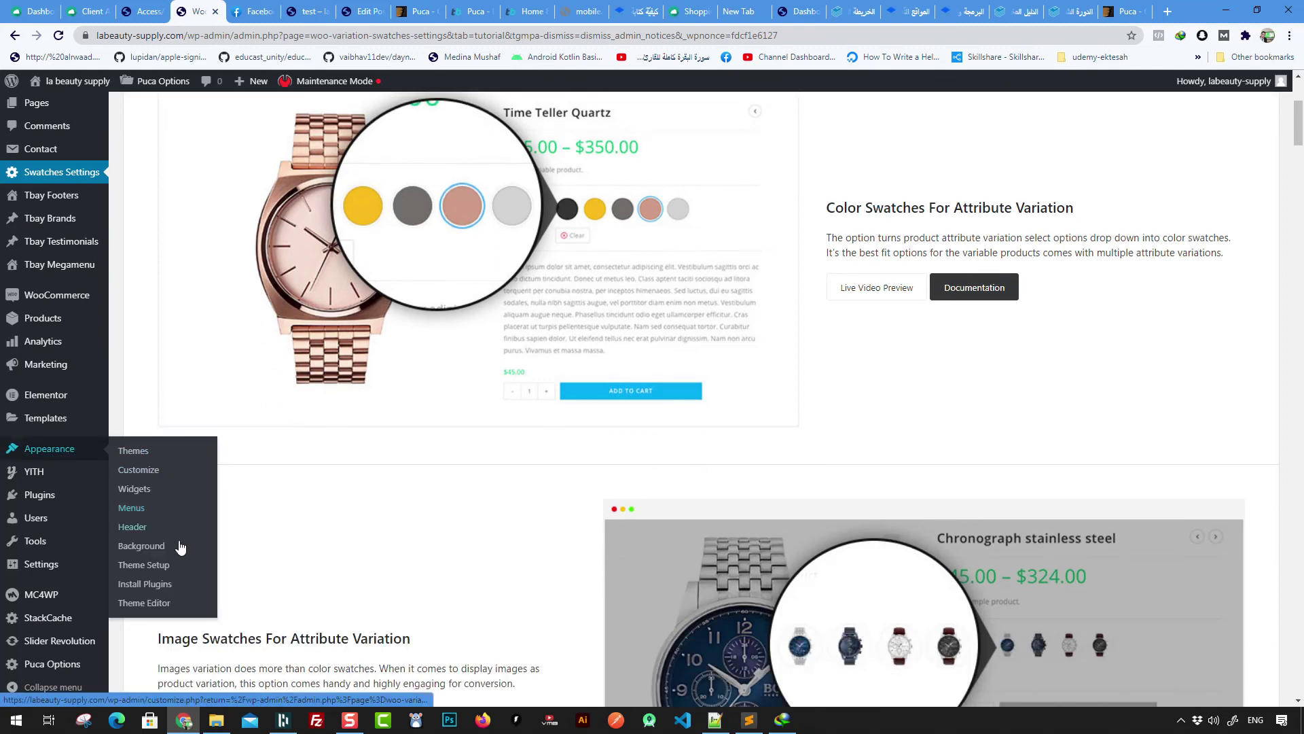
left_click(155, 575)
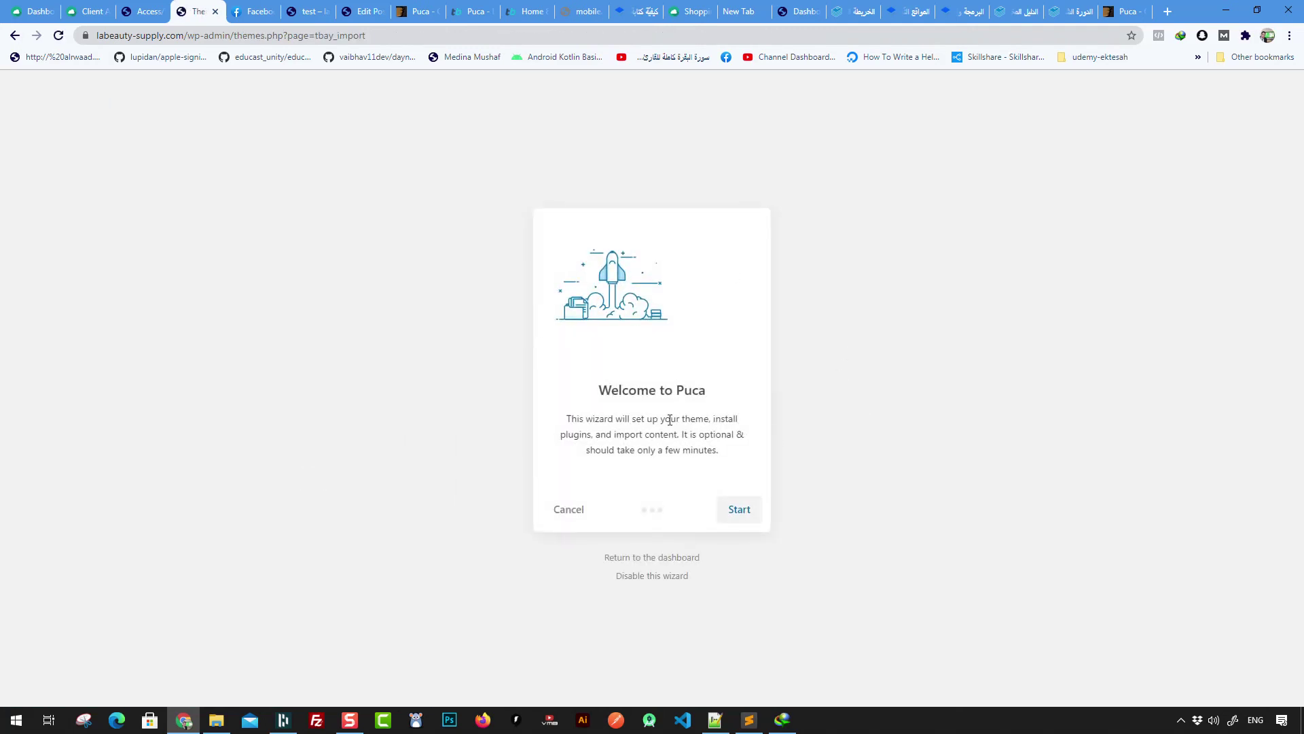
Step: Start the Puca setup wizard and skip the child theme installation to reach the content import
left_click(759, 510)
left_click(753, 520)
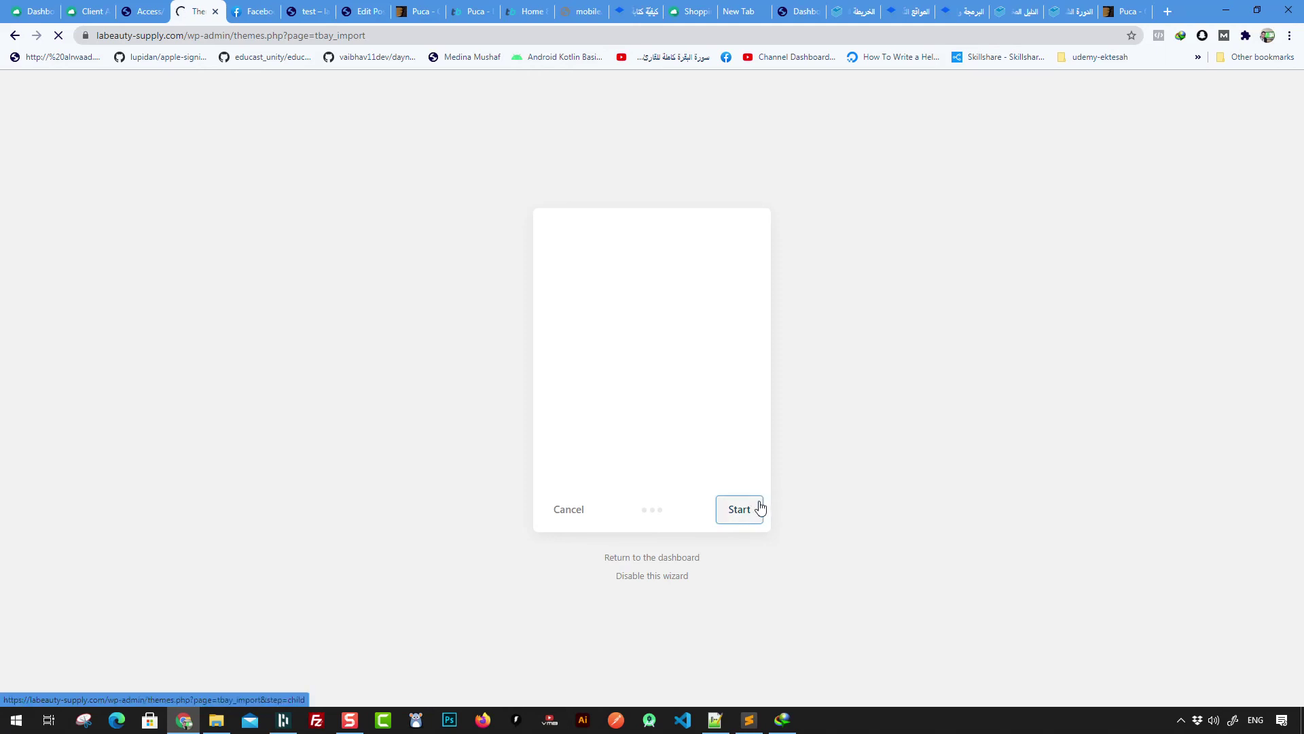
left_click(722, 511)
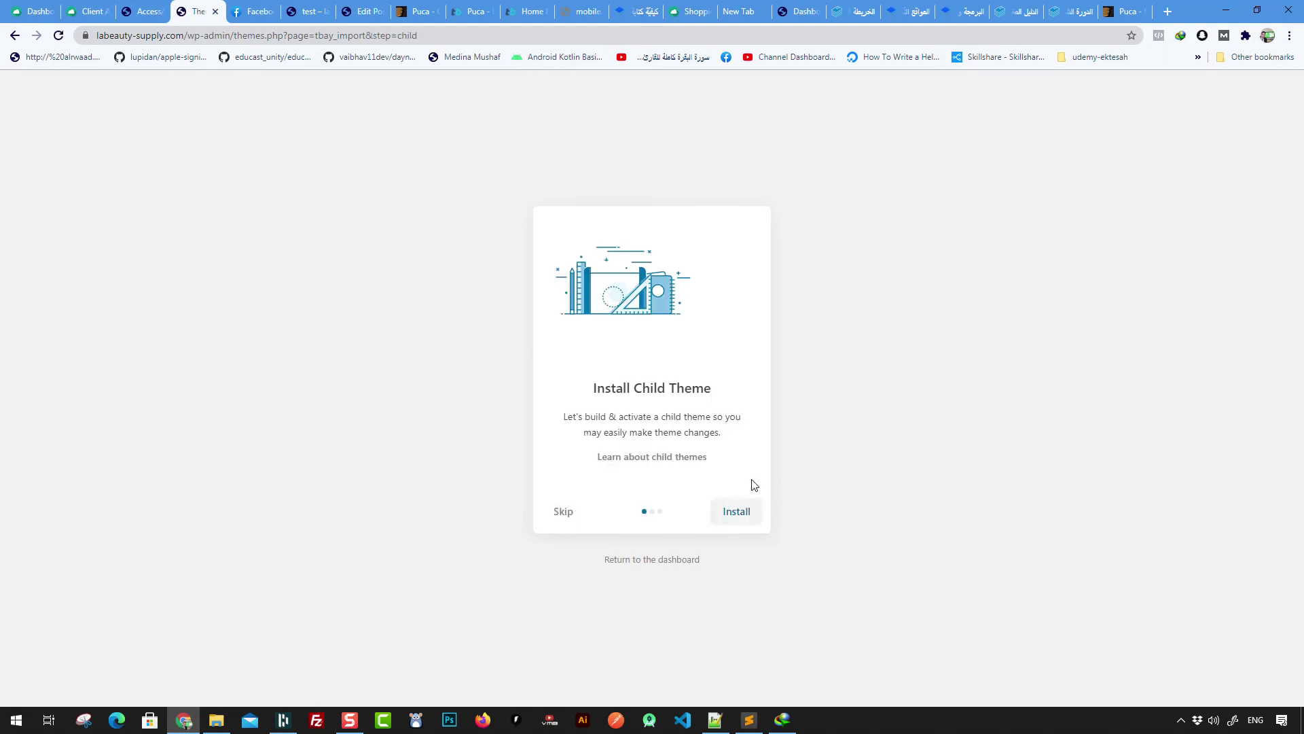
left_click(563, 511)
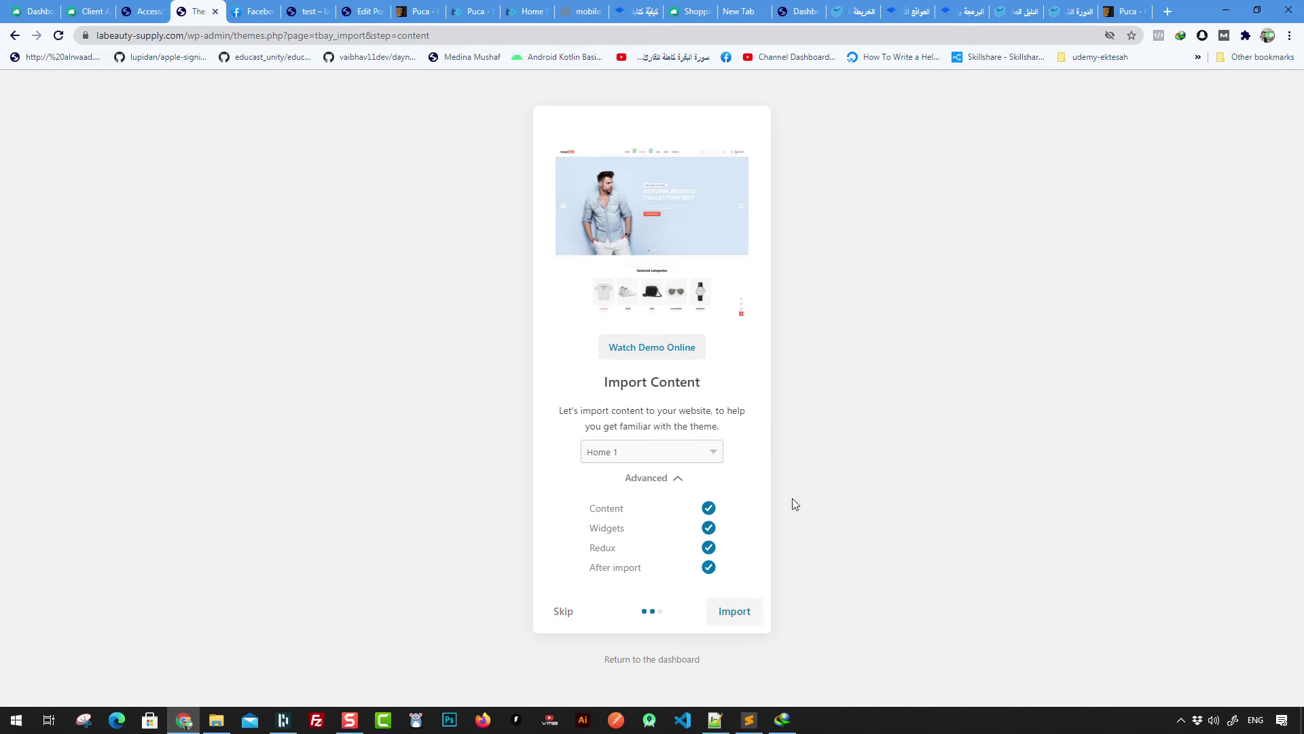
Step: Choose the Home 9 demo from Elementor Fashion 1 as the content to import
left_click(674, 479)
left_click(642, 457)
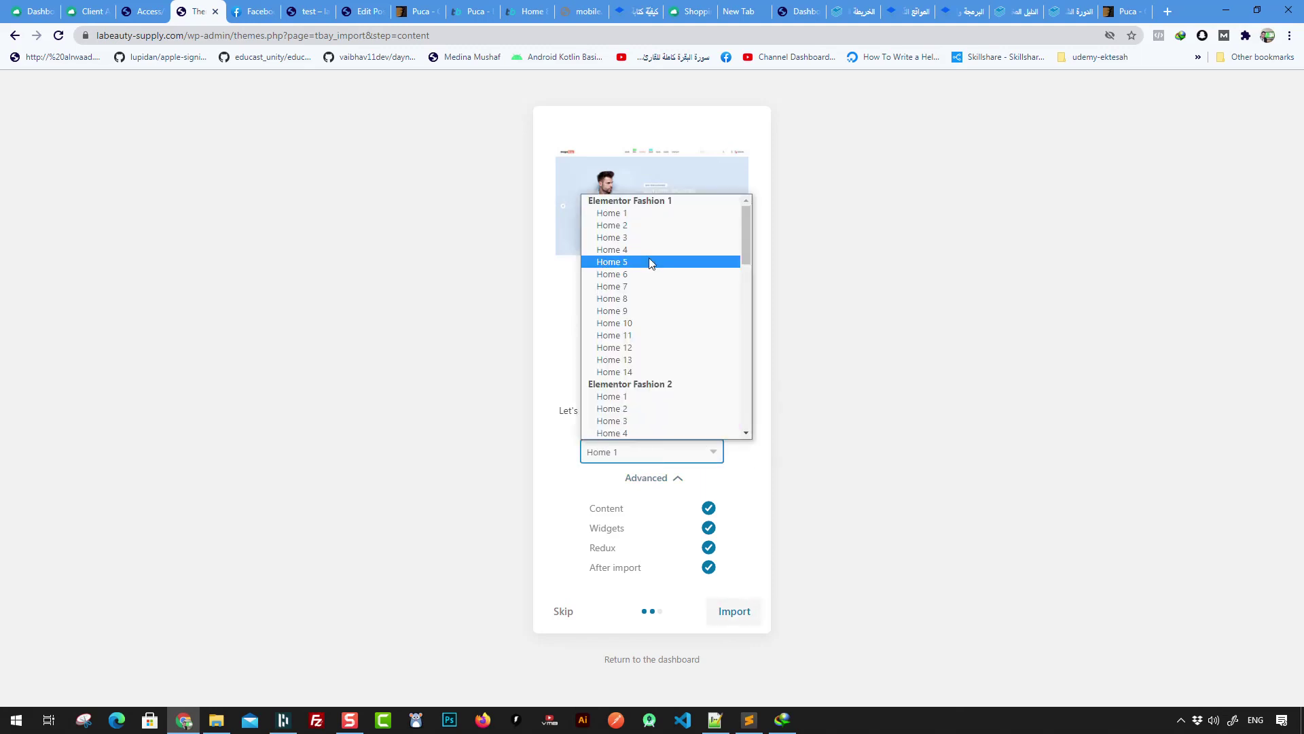
left_click(646, 311)
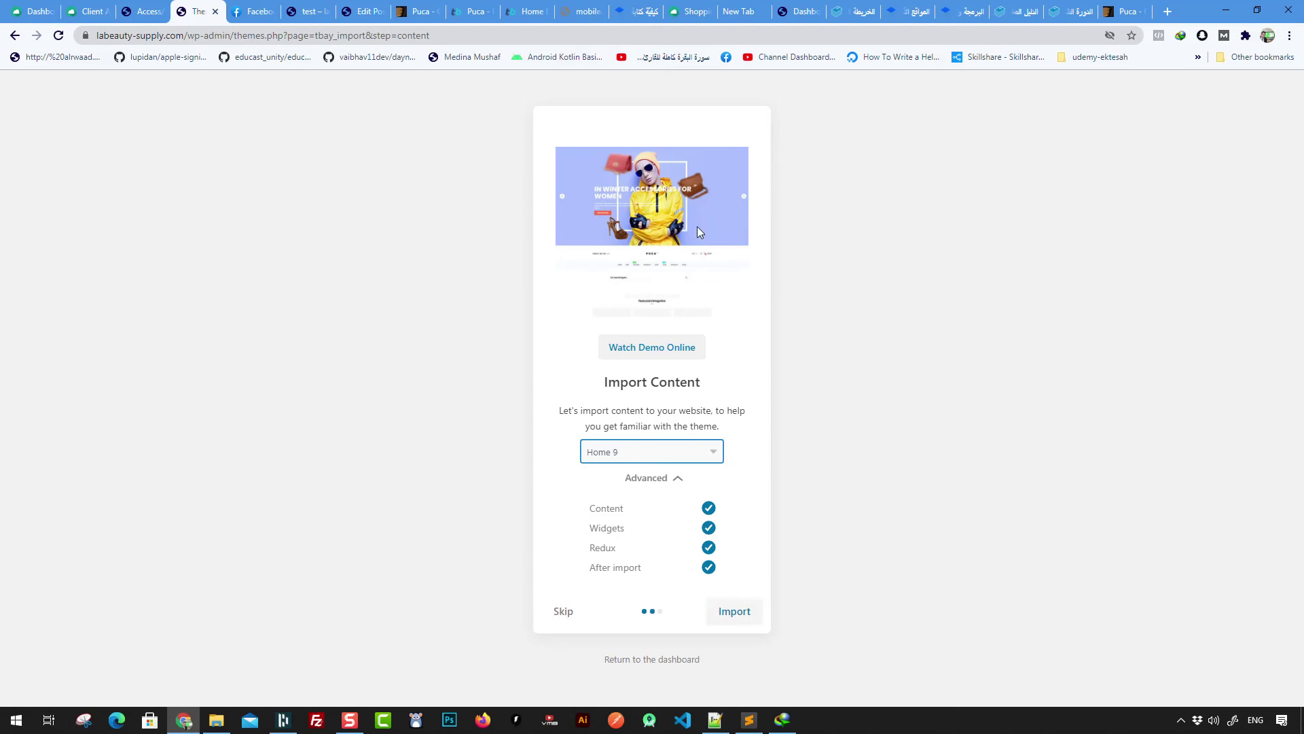
Step: Set the demo content to Home 8 from the Elementor Fashion 1 group
left_click(670, 450)
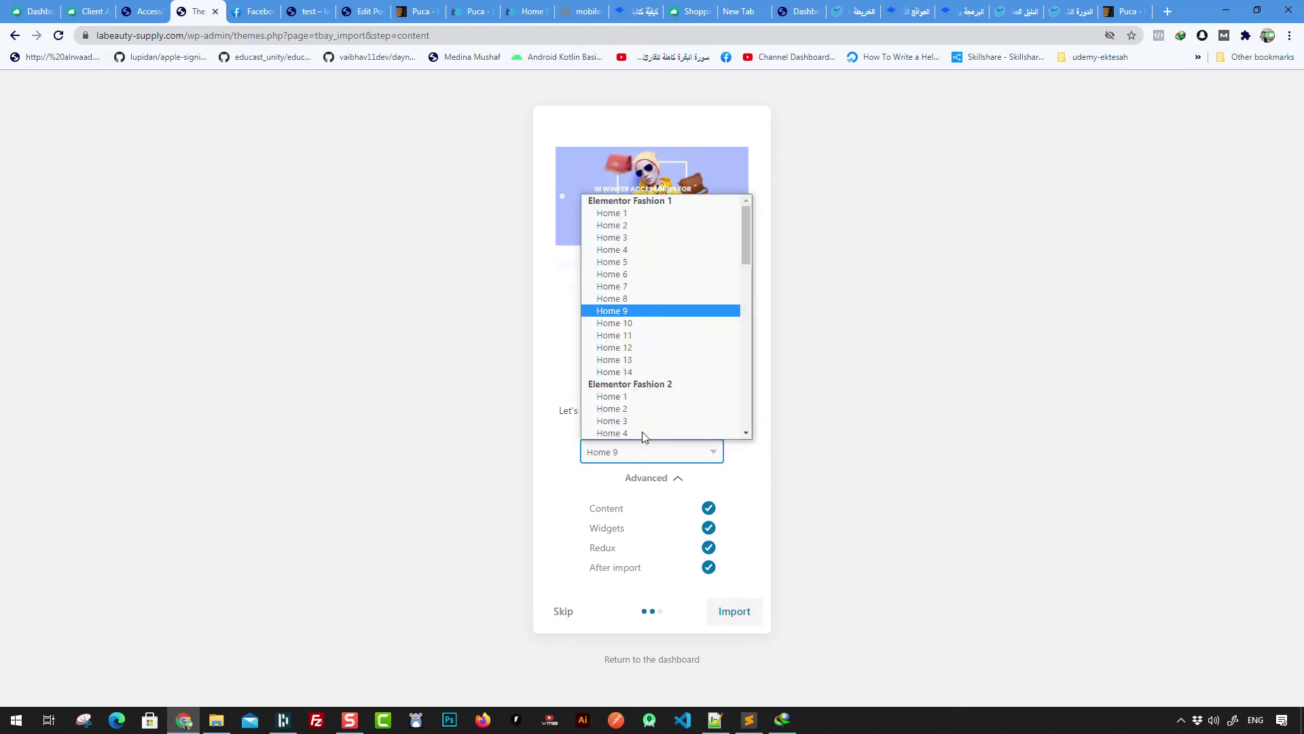
left_click(622, 297)
key("Up")
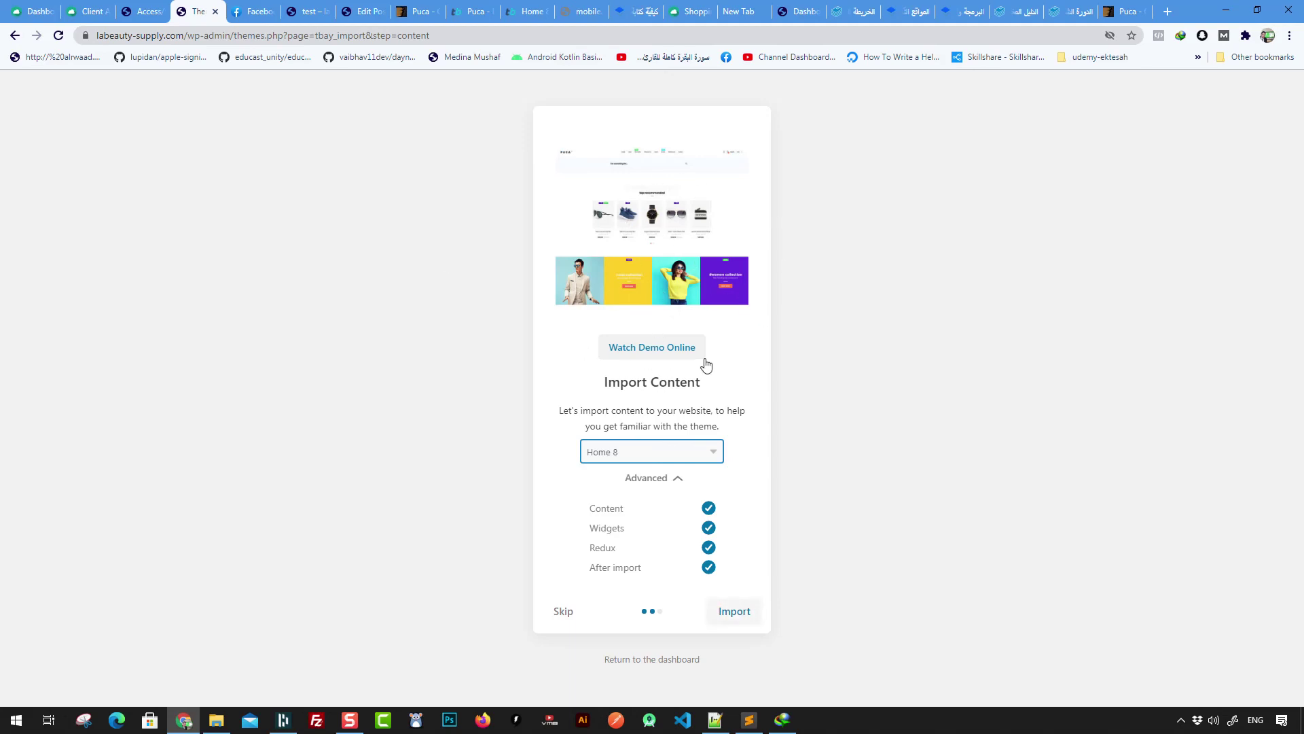
left_click(656, 454)
scroll(633, 334, "down", 1)
left_click(621, 298)
Step: Import the Home 8 demo with Content, Widgets, Redux and After import all included
left_click(667, 450)
left_click(995, 384)
left_click(625, 442)
scroll(631, 297, "down", 1)
left_click(624, 281)
left_click(677, 478)
left_click(677, 526)
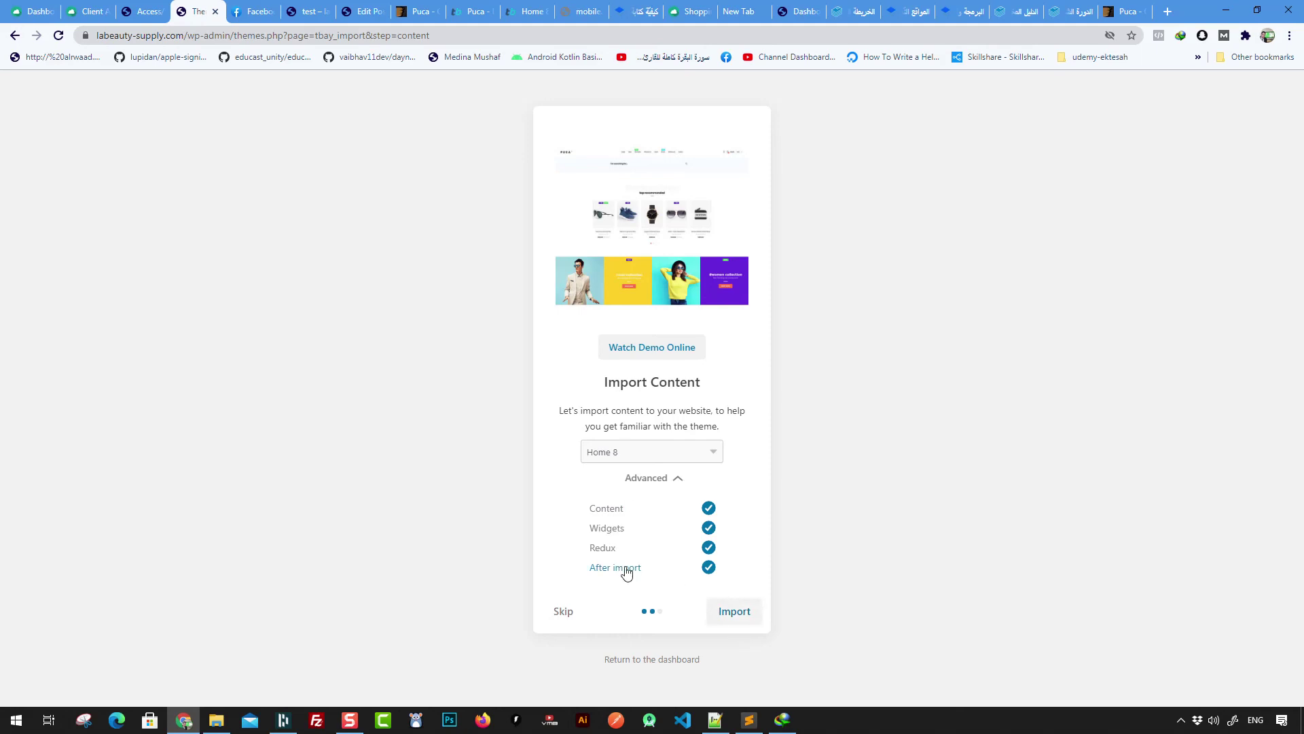
left_click(746, 619)
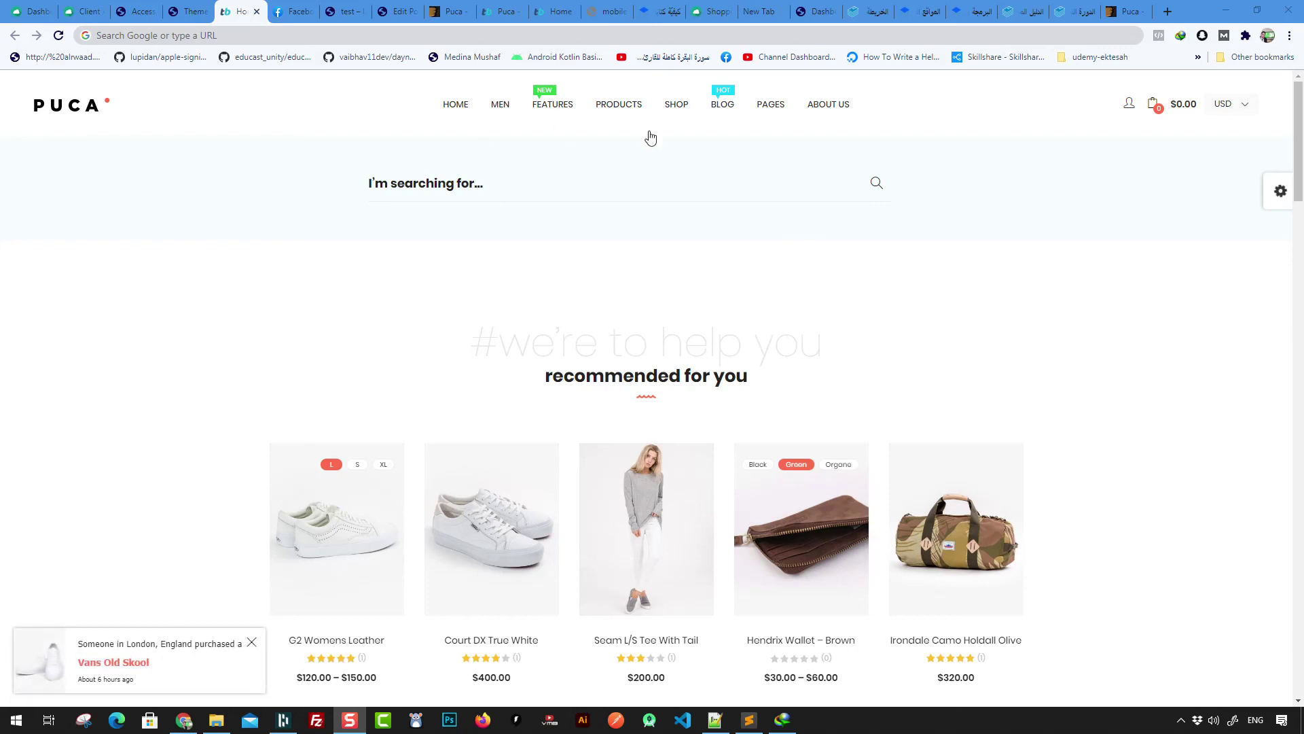
Step: Look through the online Puca demo home page, from the recommended products to the blog and newsletter sections
scroll(1046, 445, "down", 6)
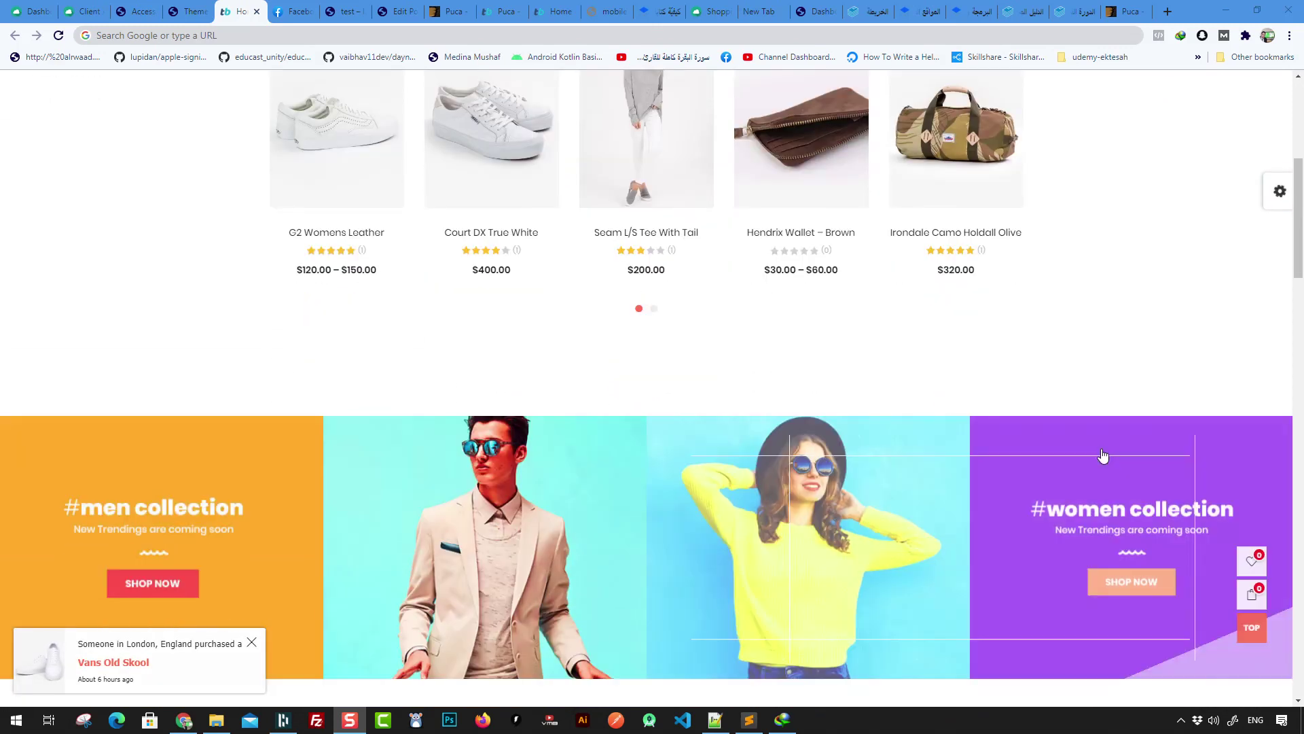
scroll(1102, 455, "down", 15)
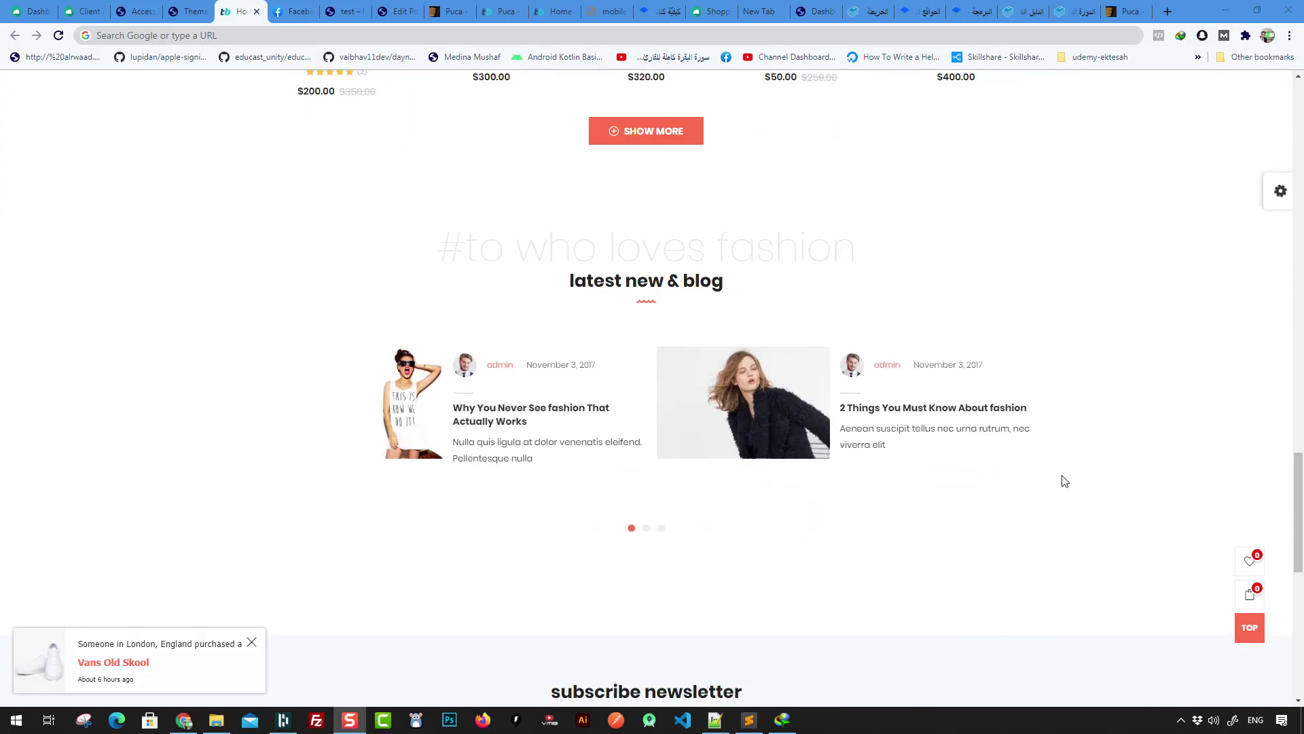
scroll(1033, 515, "down", 3)
scroll(1033, 514, "up", 20)
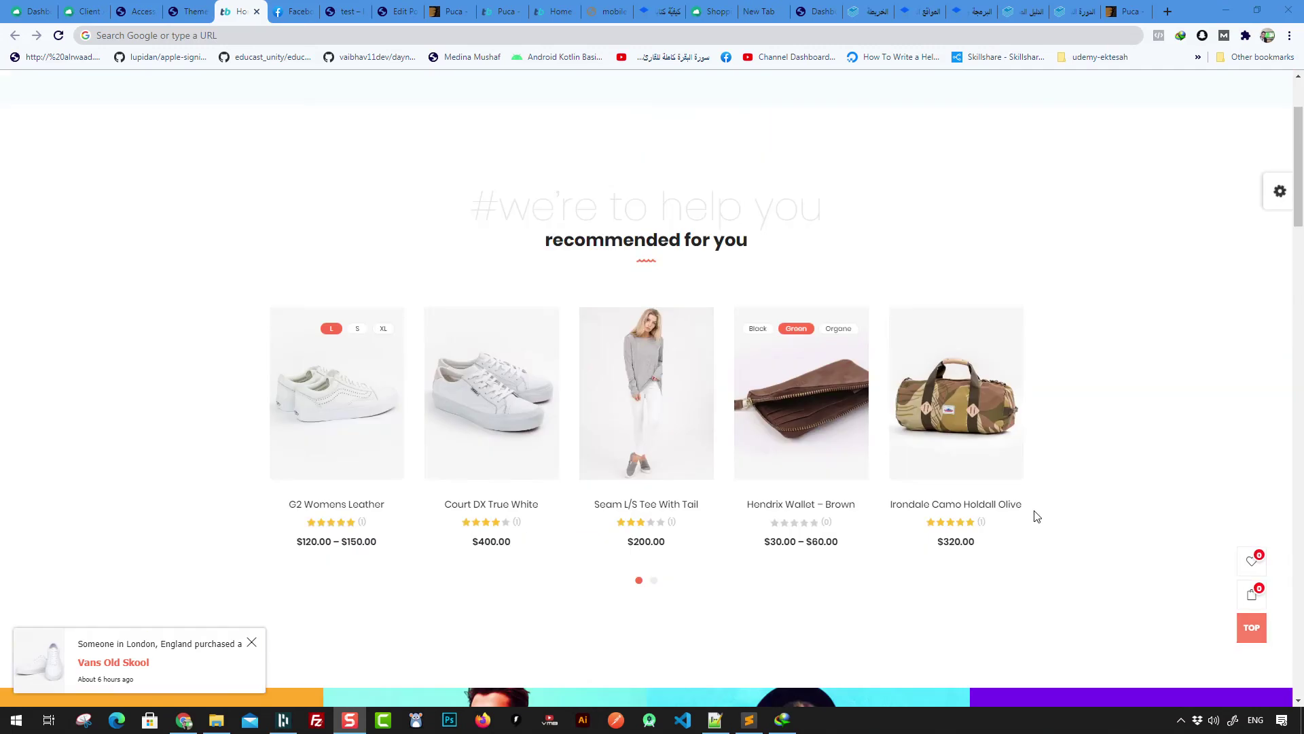
scroll(1036, 516, "up", 2)
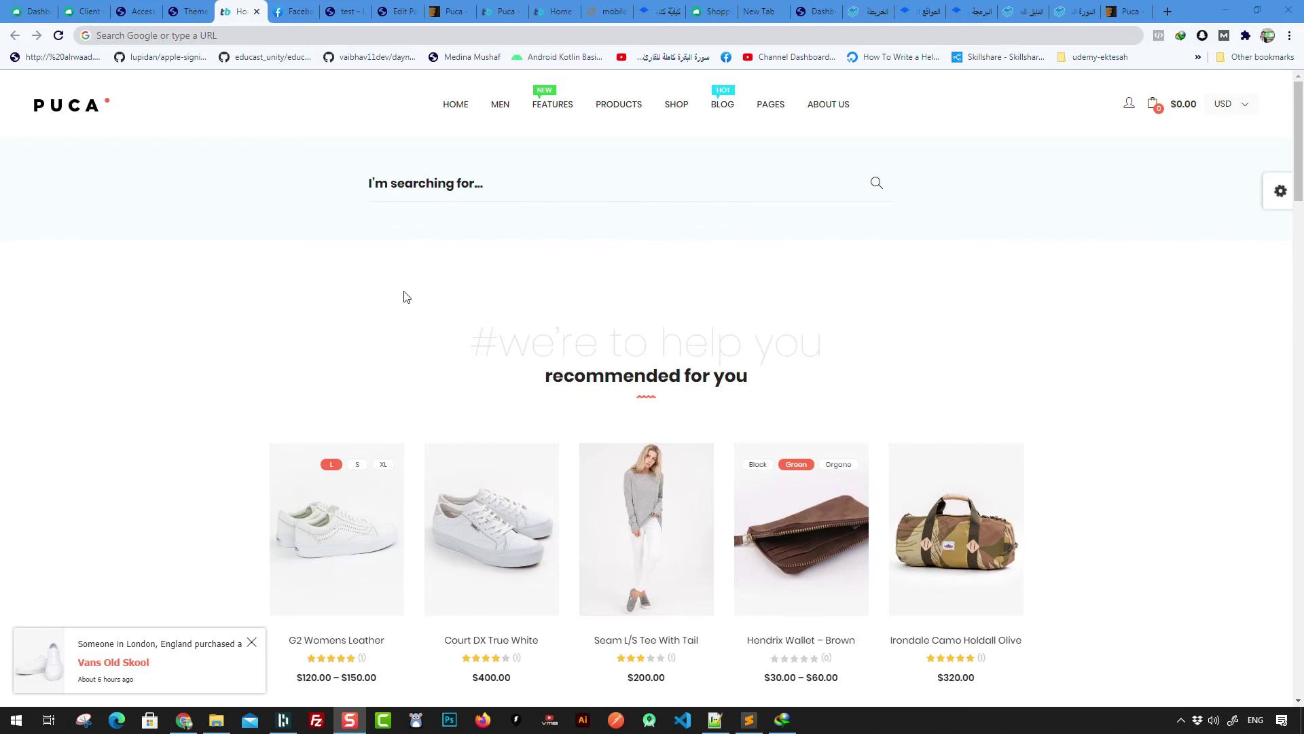